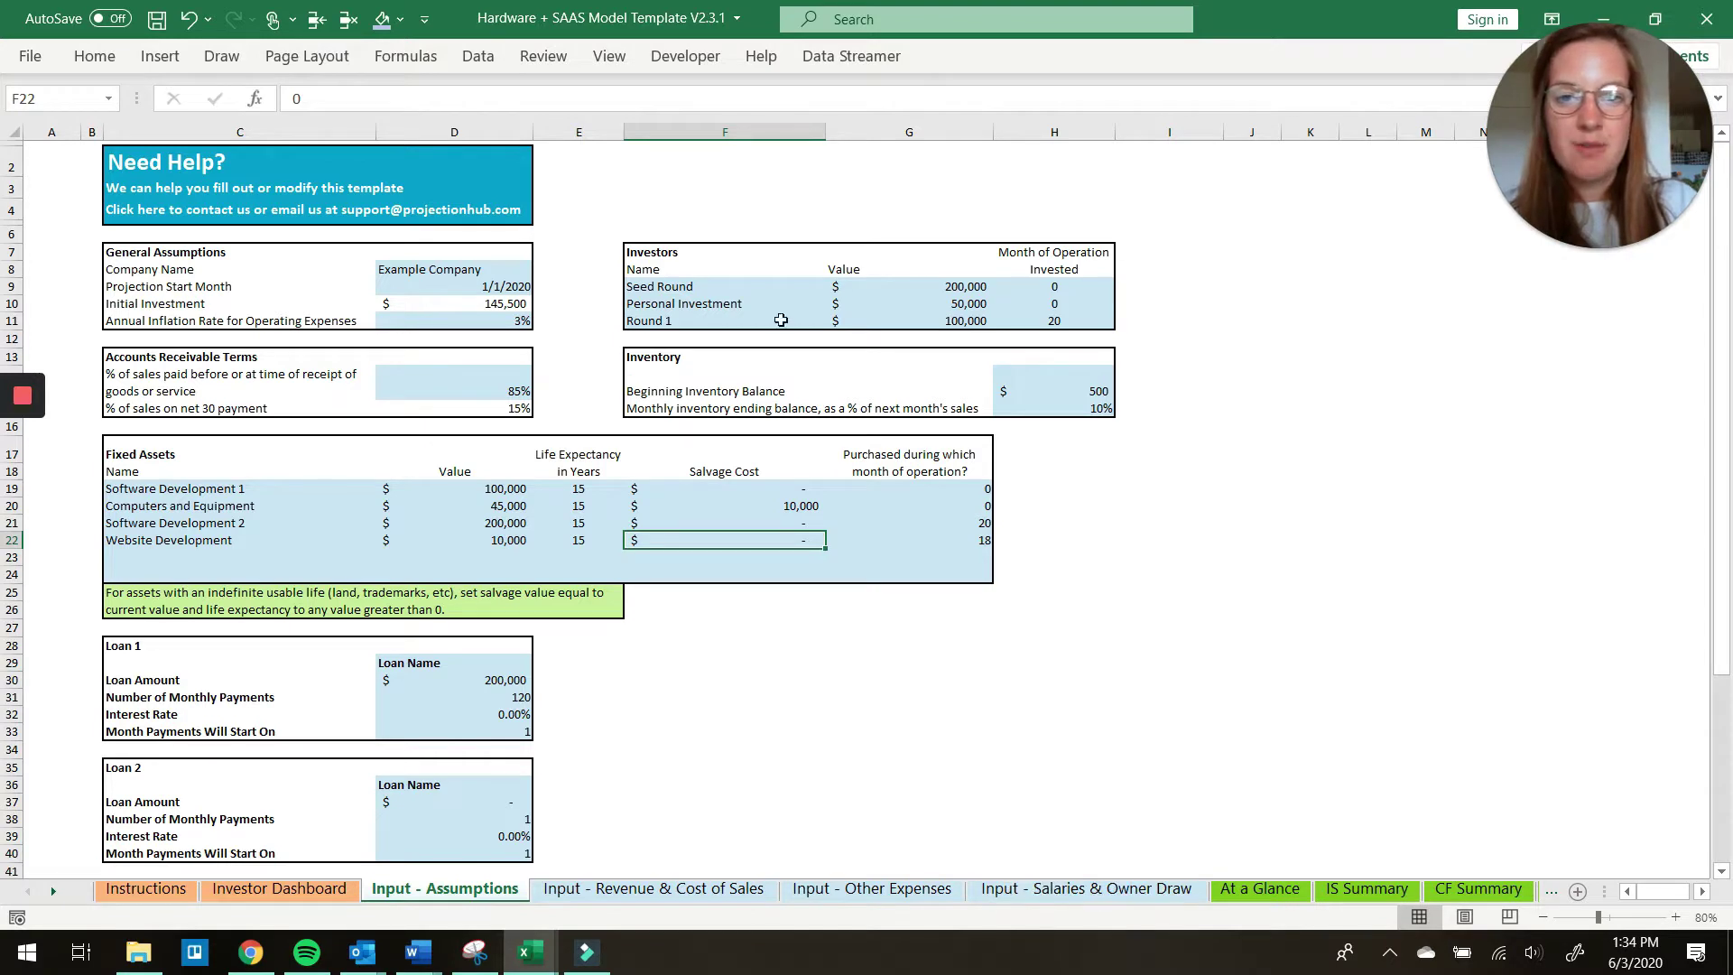
# Step through the Seed Round amount and month, Personal Investment and Round 1 investor inputs
pyautogui.click(672, 286)
pyautogui.press('Right')
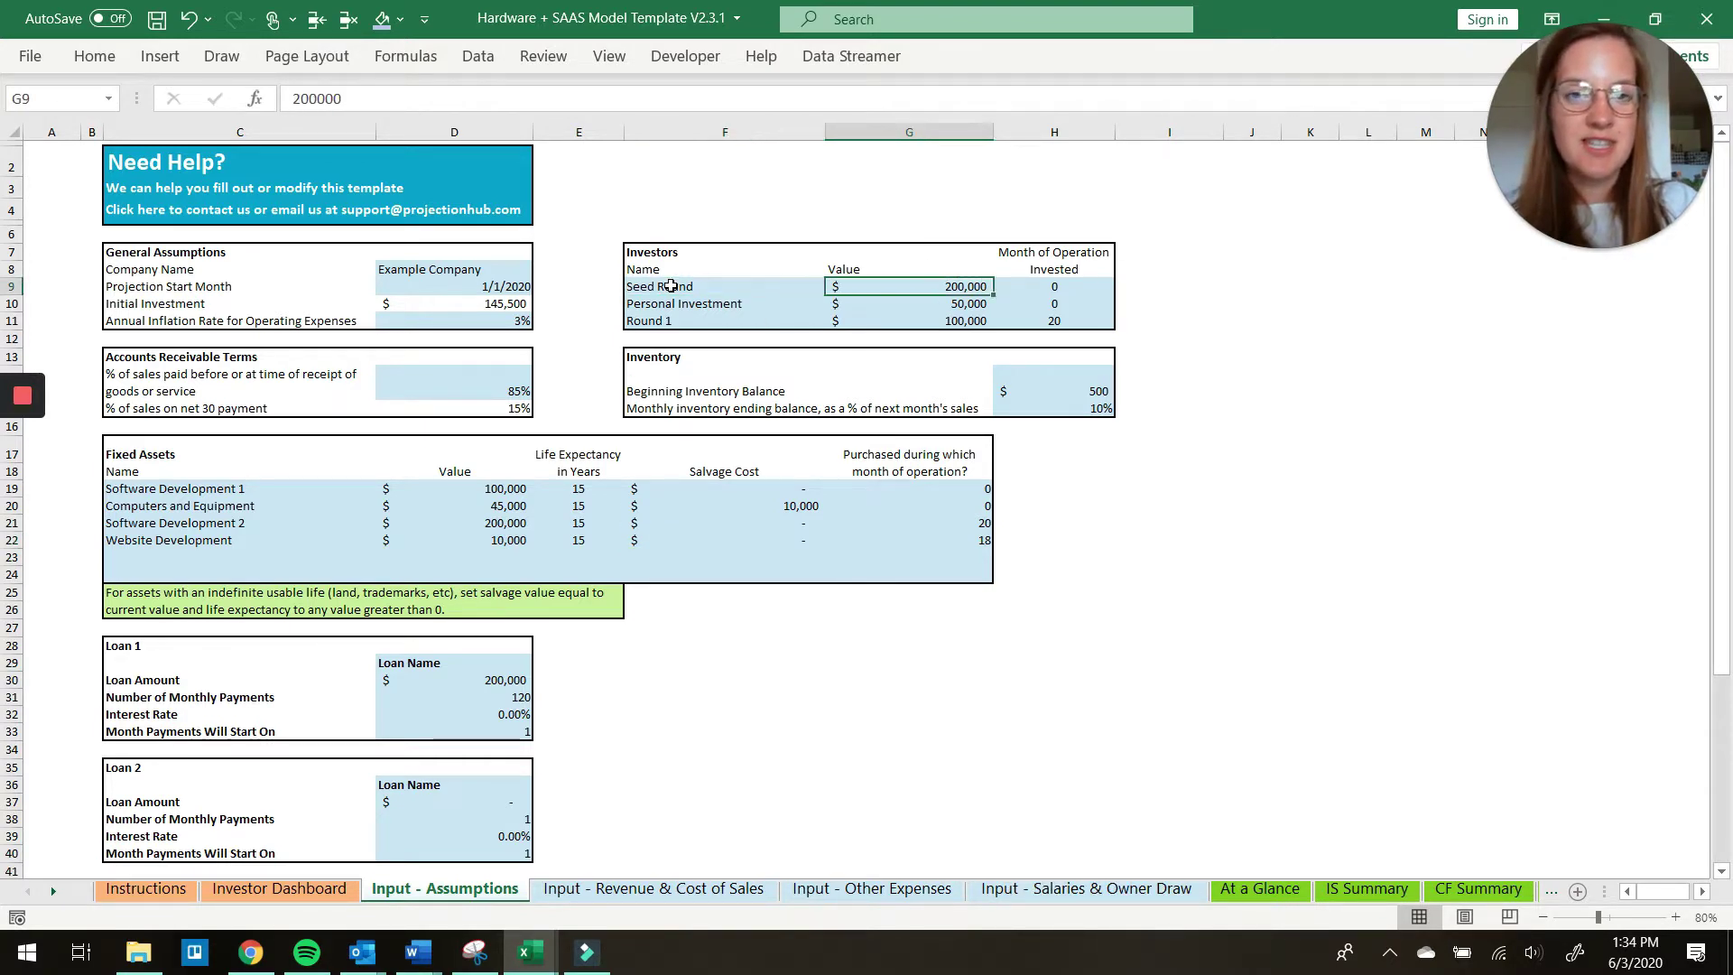
pyautogui.press('Right')
pyautogui.press('Down')
pyautogui.press('Down')
pyautogui.press('Left')
pyautogui.press('Left')
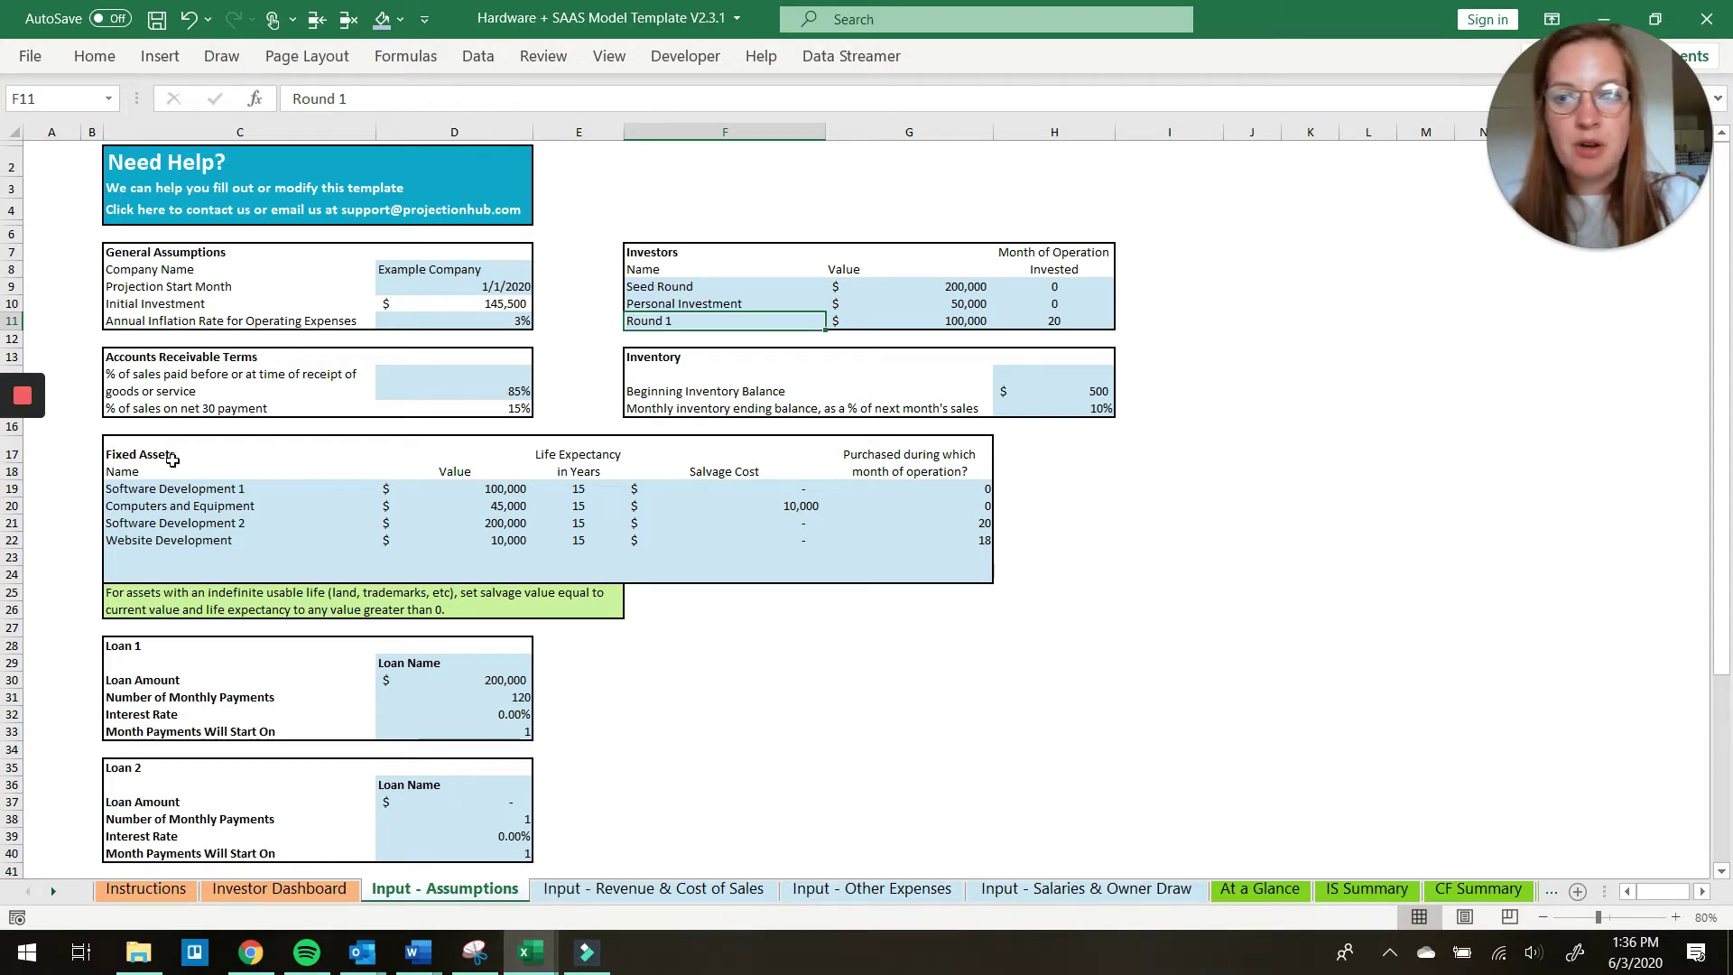
pyautogui.scroll(-3, 972, 501)
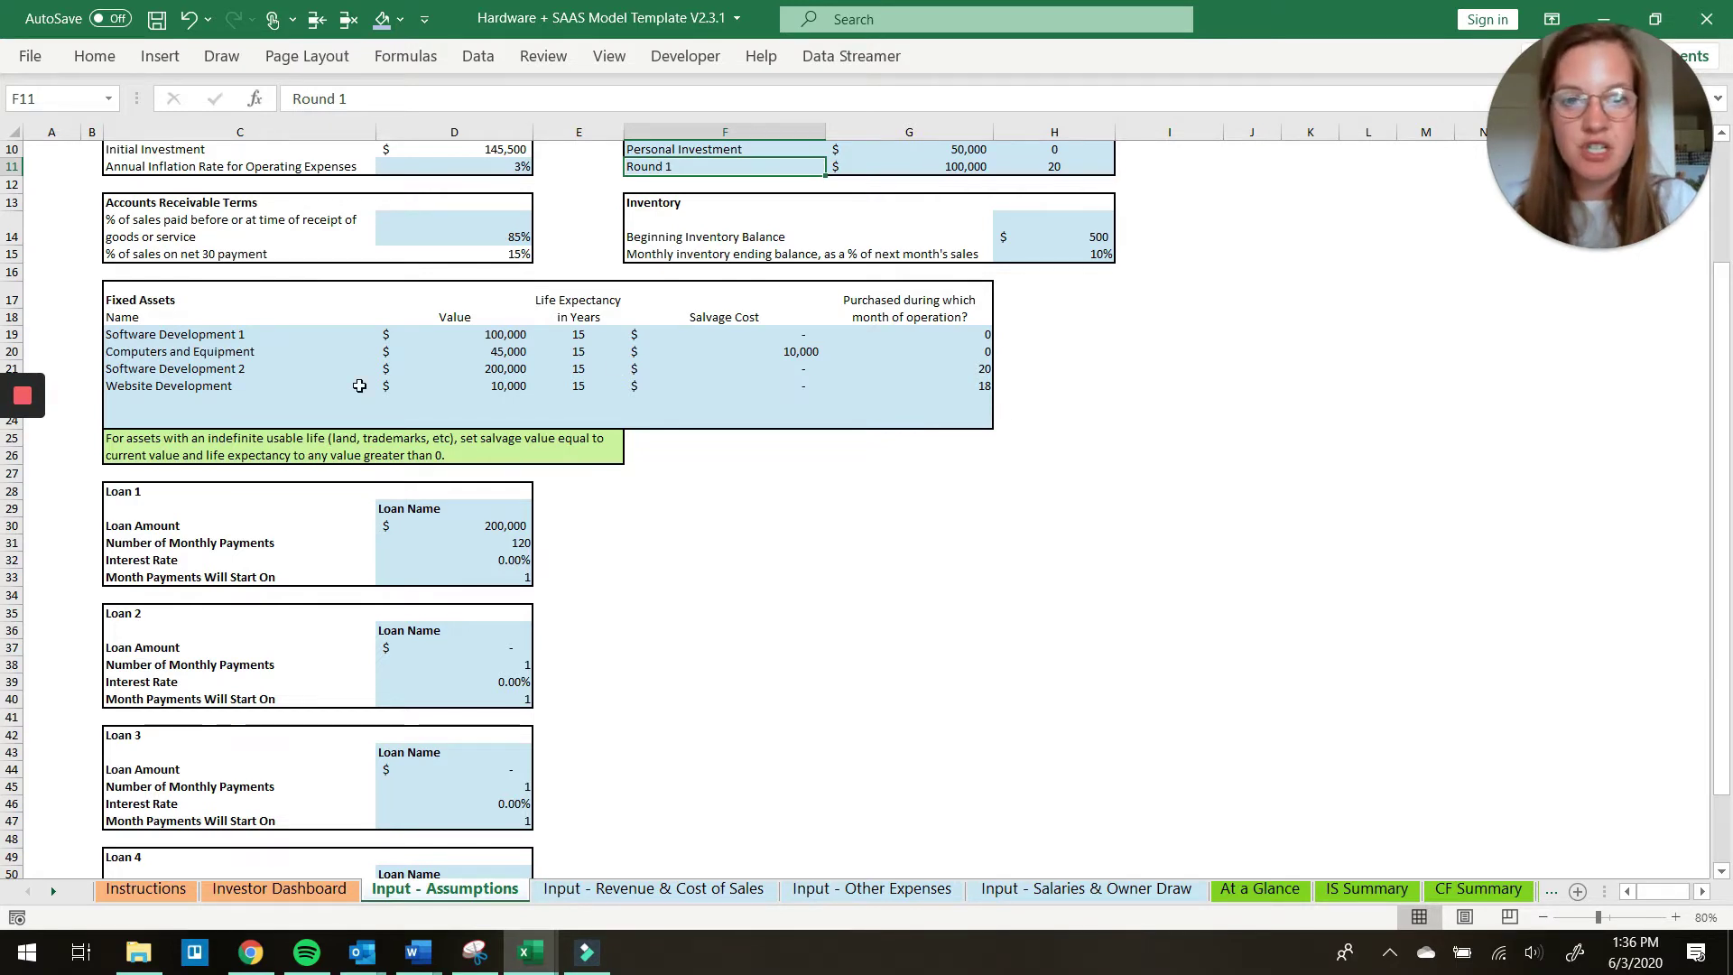
pyautogui.scroll(-2, 359, 386)
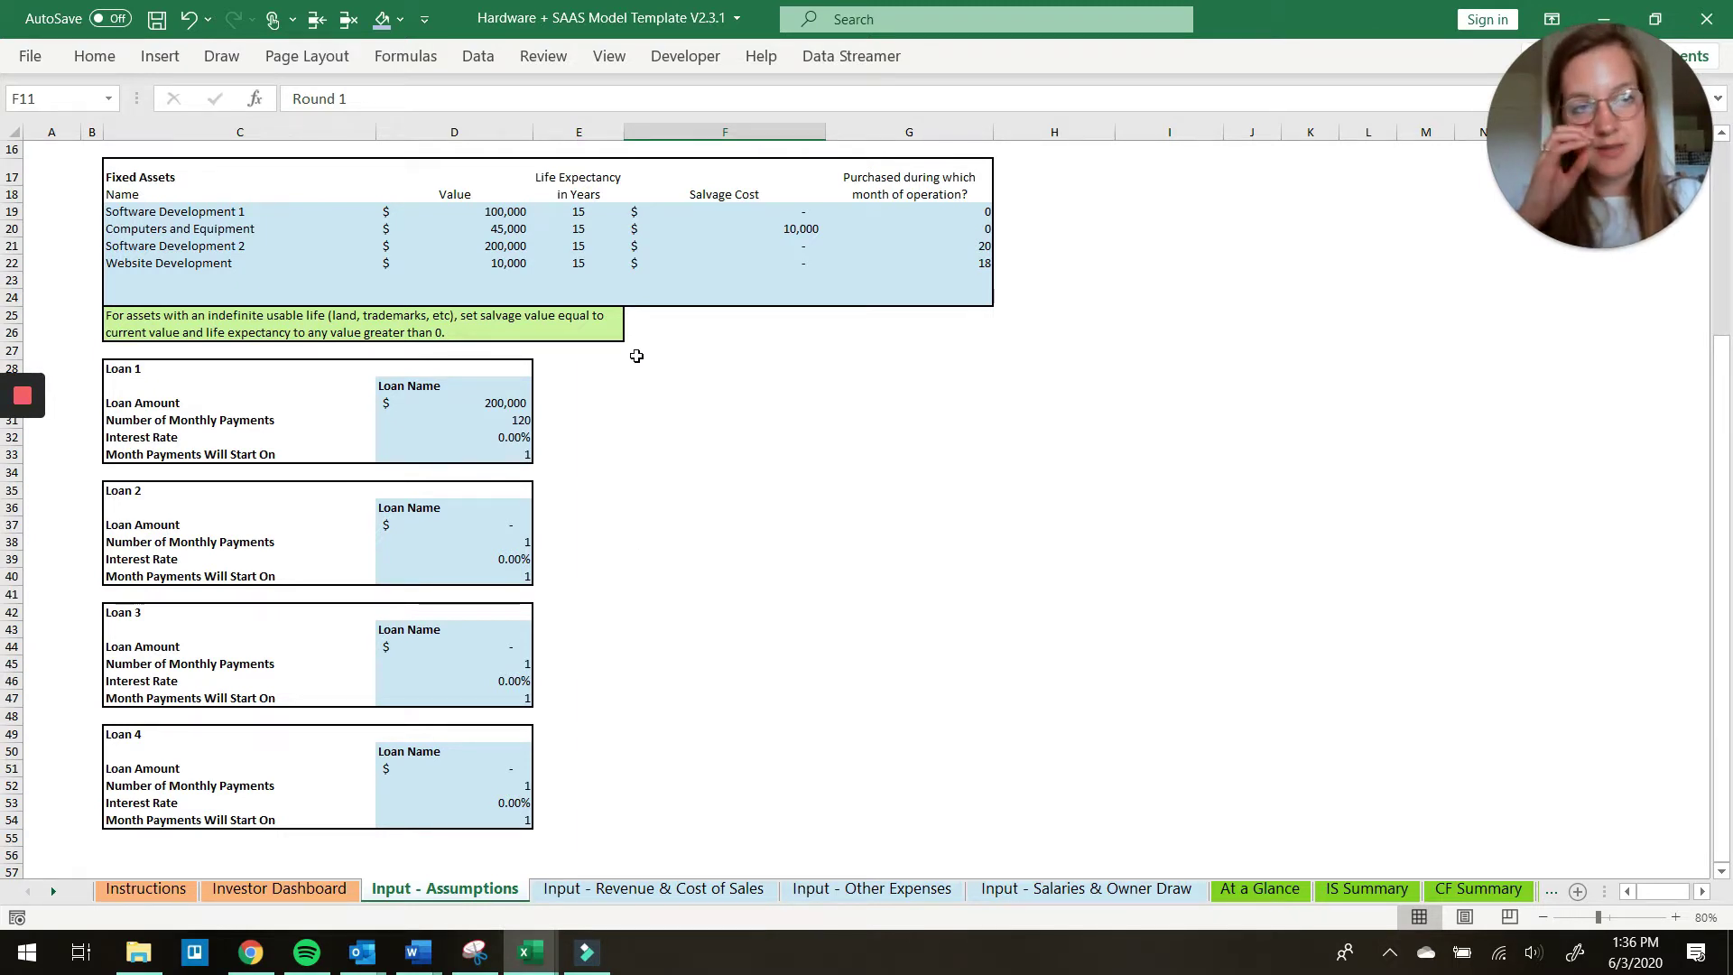
# Review the Revenue & Cost of Sales visitor figures and five products' prices, costs and yearly mix
pyautogui.click(682, 883)
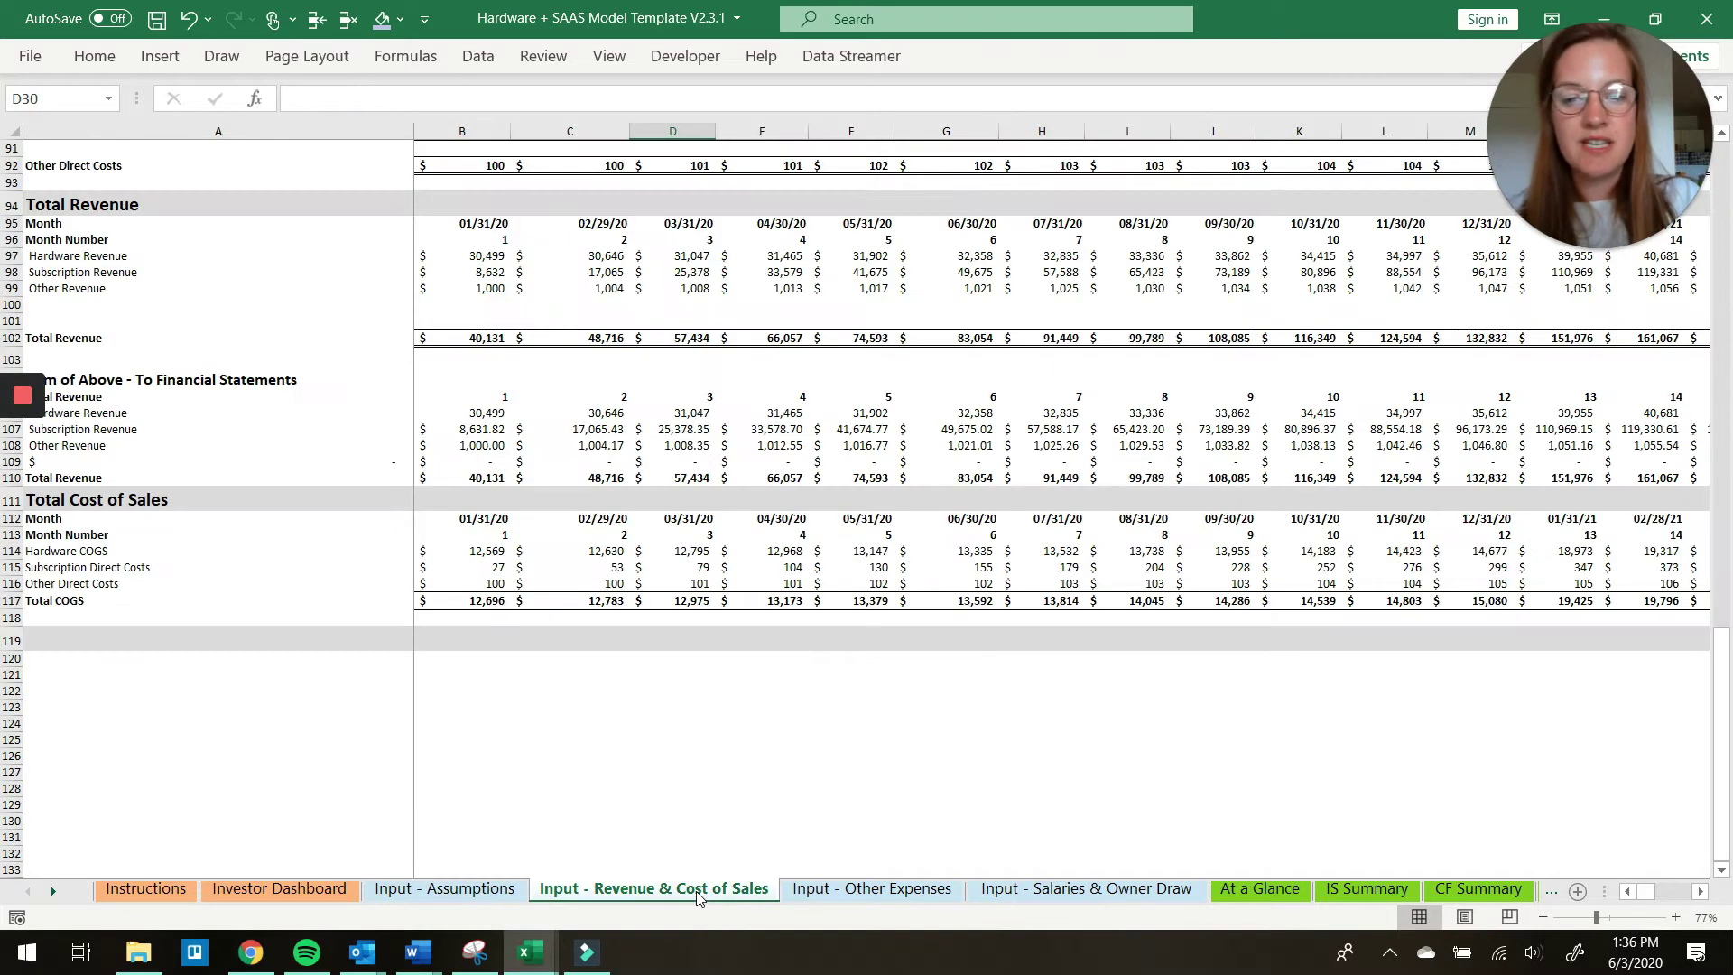
pyautogui.scroll(20, 881, 443)
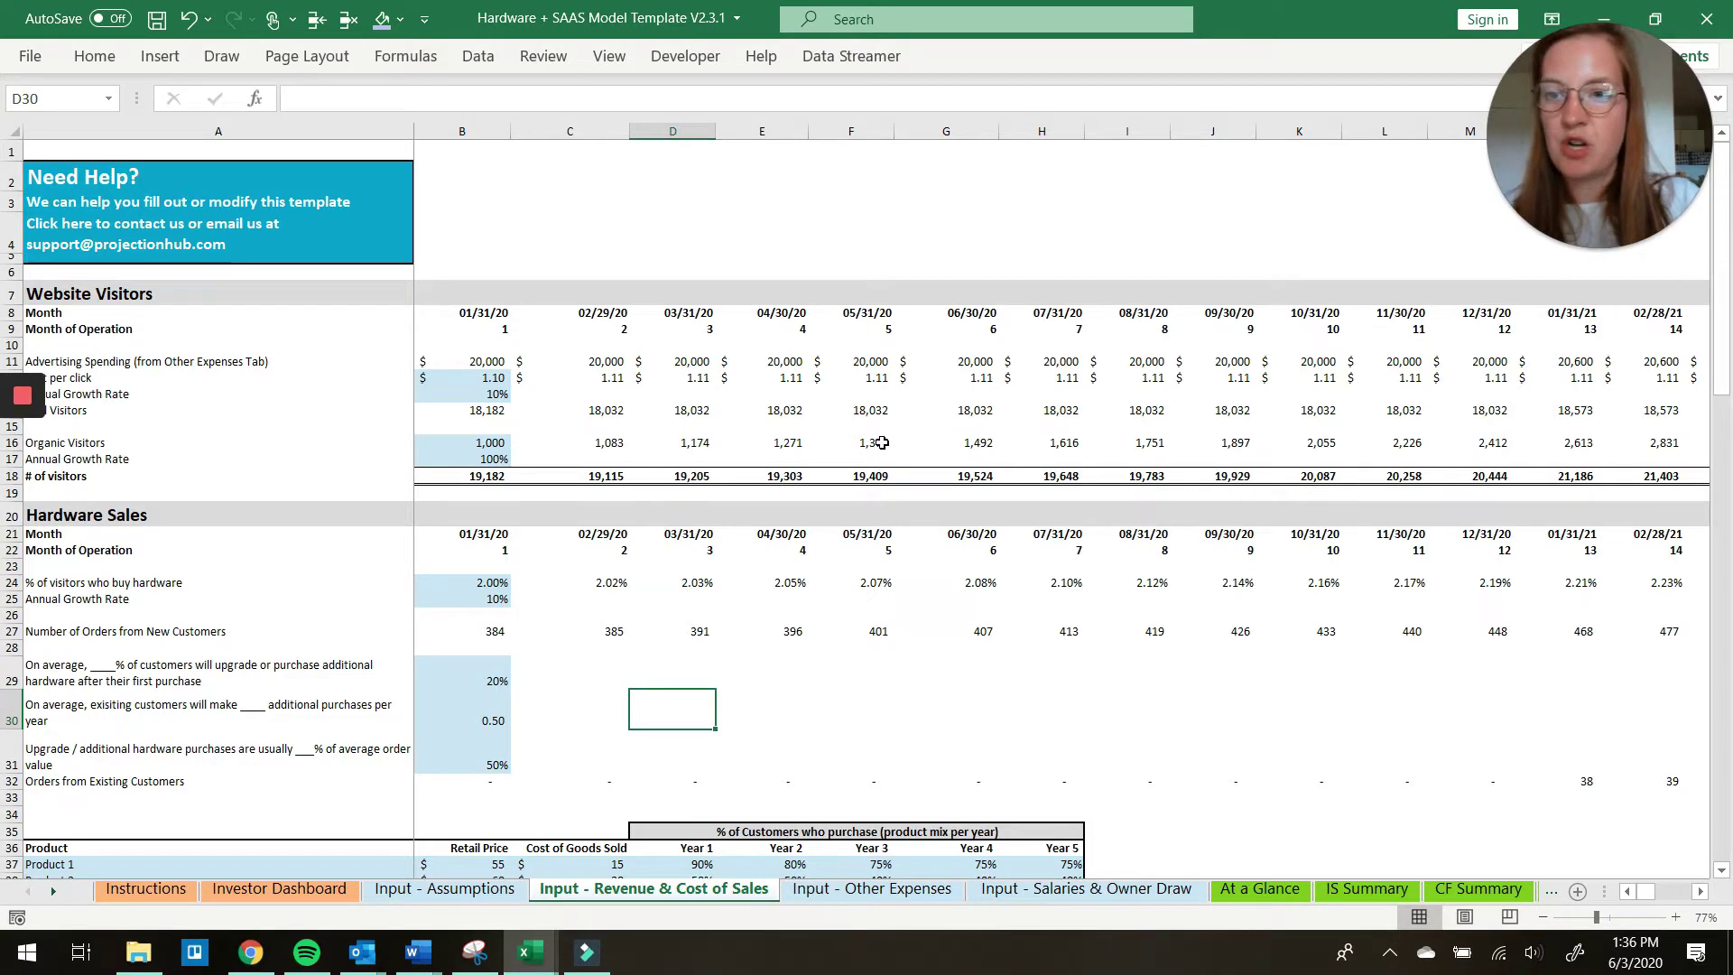
pyautogui.scroll(-2, 1026, 653)
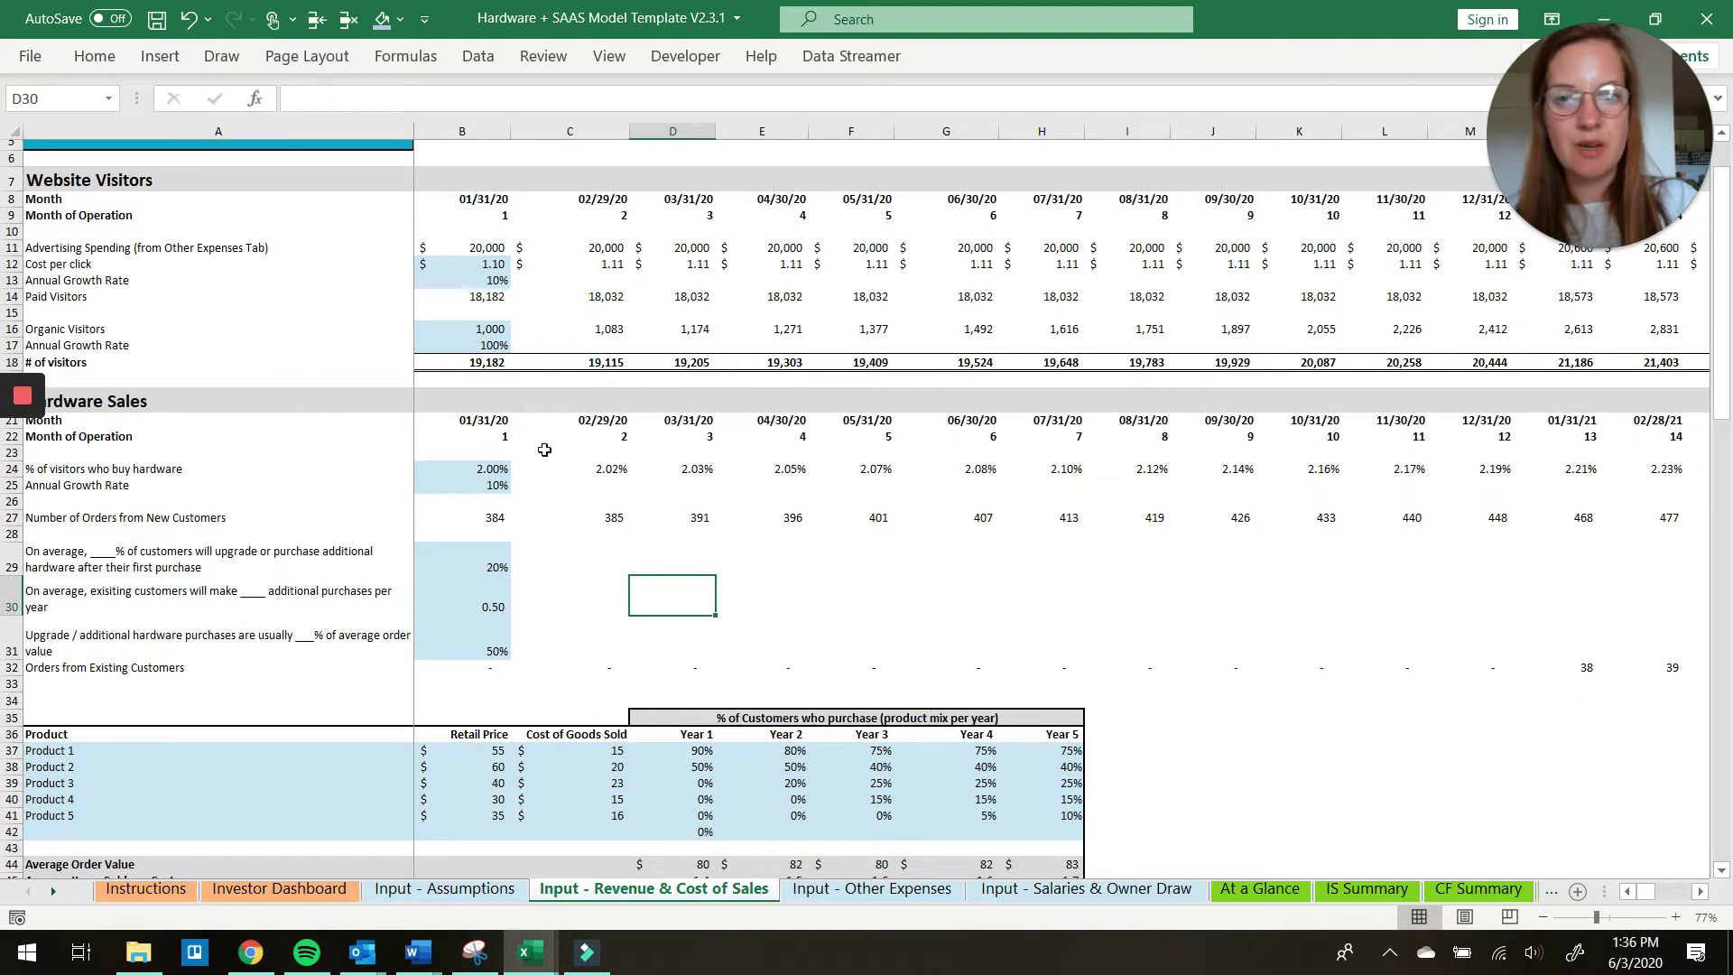
pyautogui.scroll(-1, 890, 442)
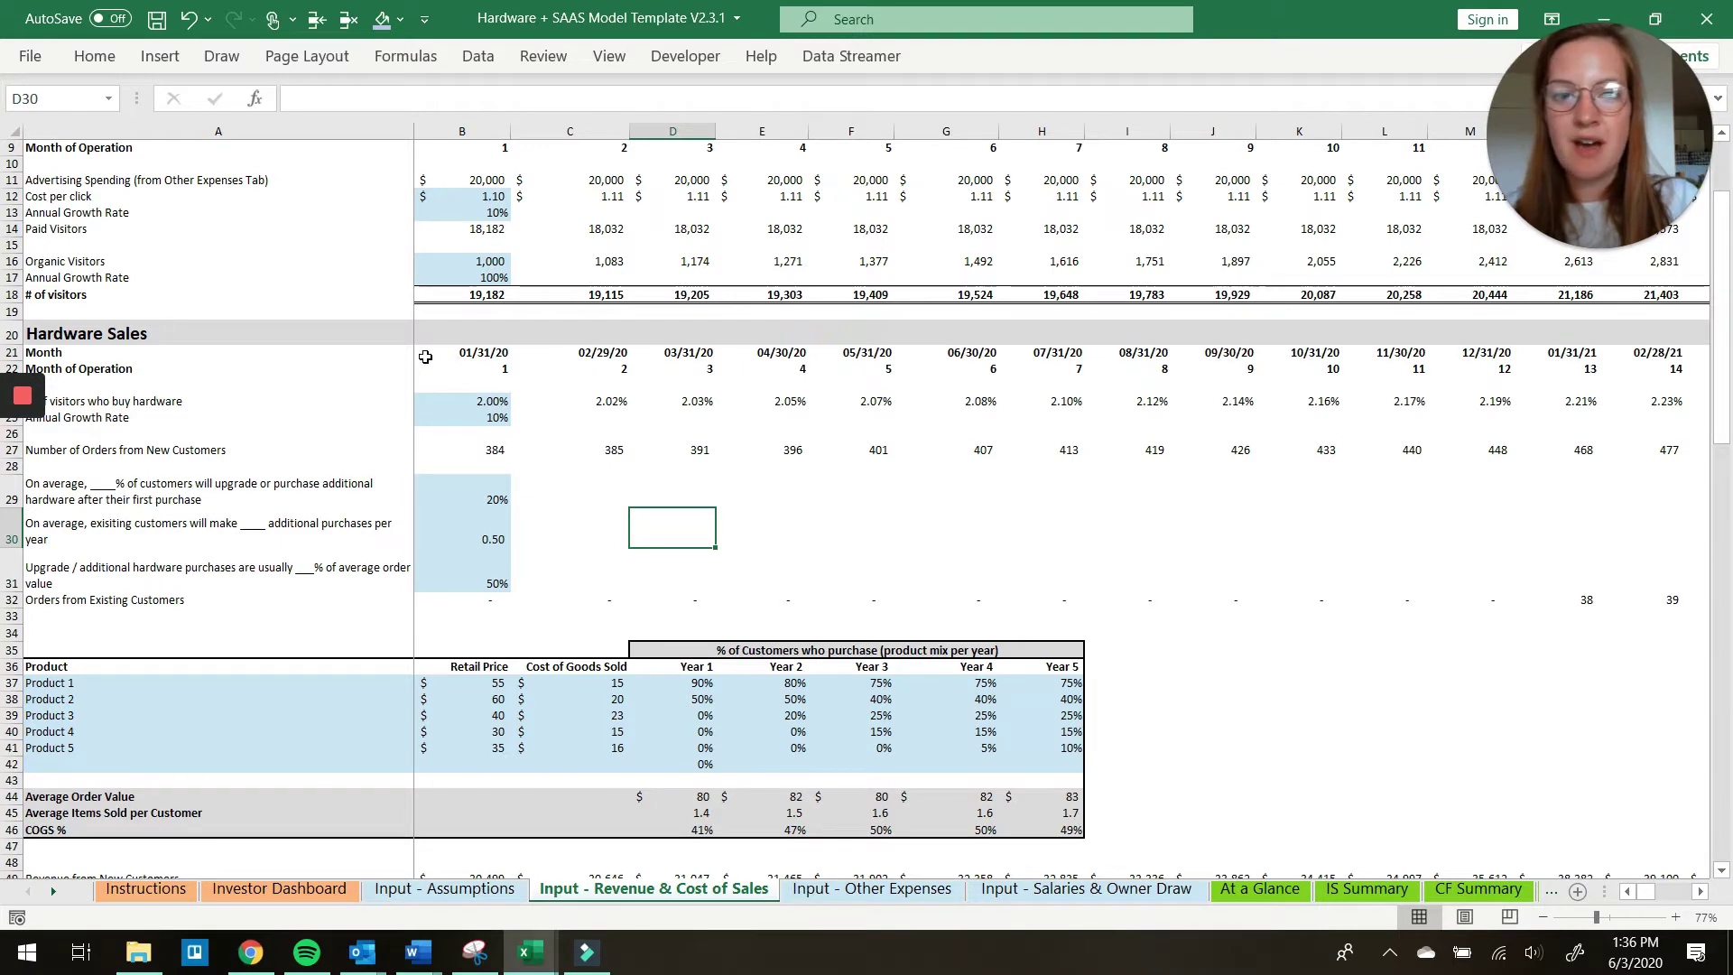
pyautogui.scroll(-2, 425, 356)
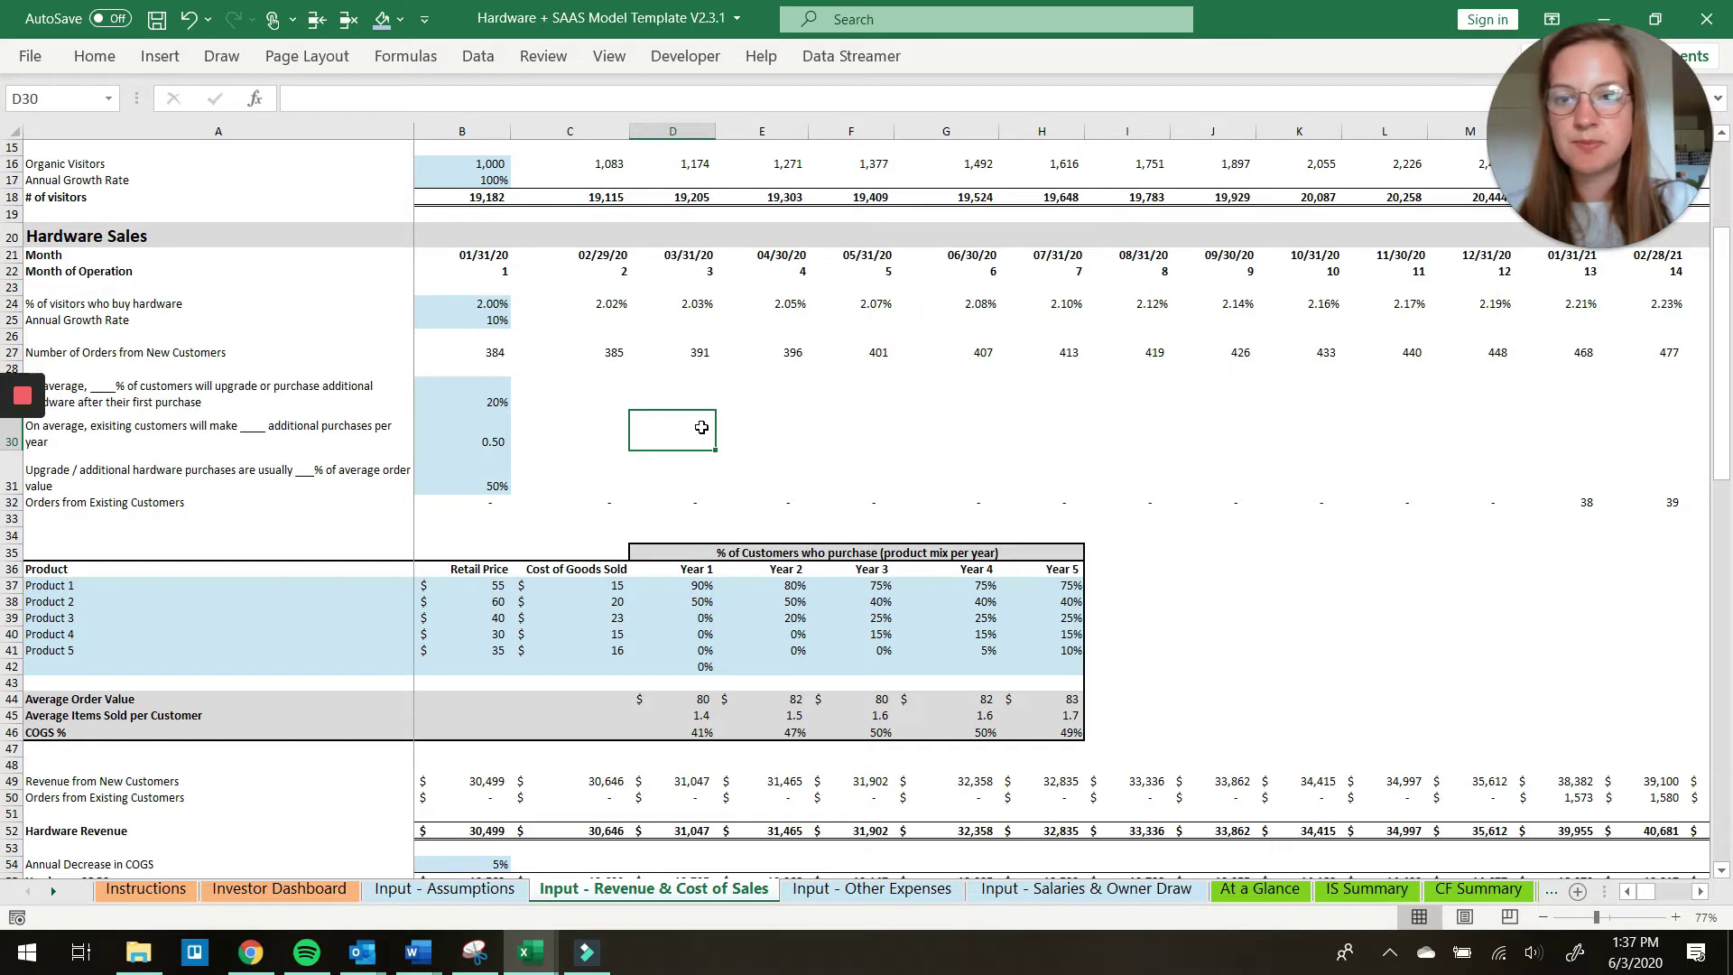
pyautogui.scroll(-1, 701, 427)
pyautogui.scroll(-1, 701, 427)
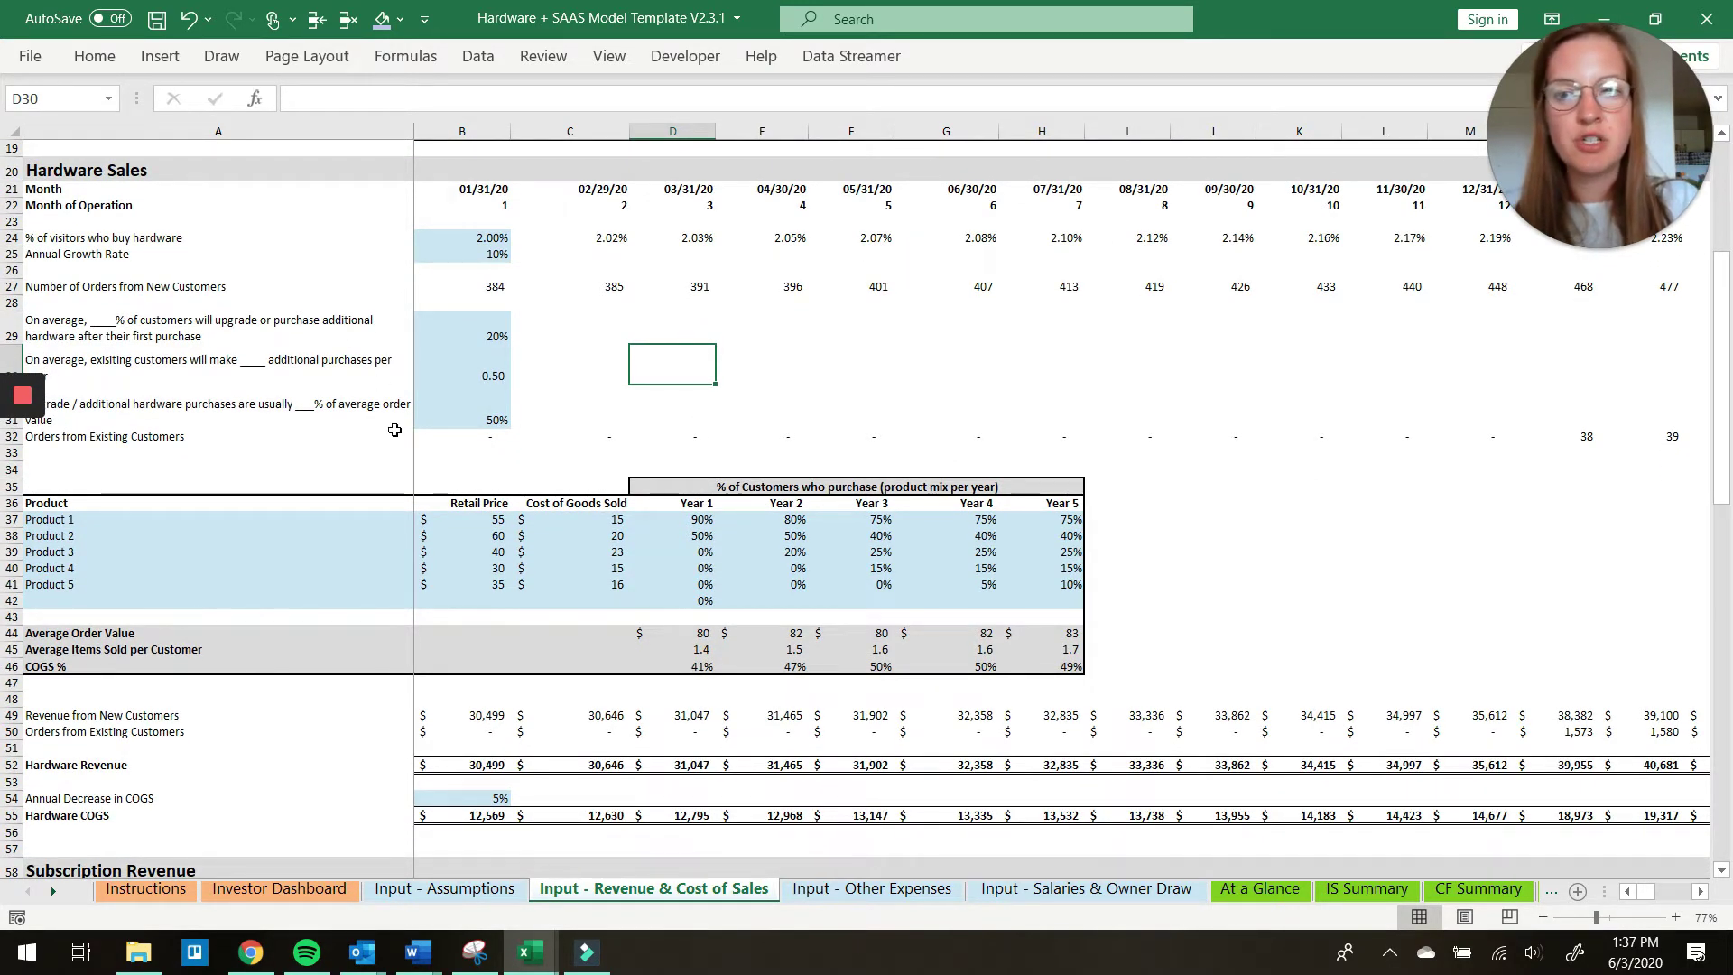
pyautogui.scroll(-1, 603, 462)
pyautogui.scroll(-1, 604, 465)
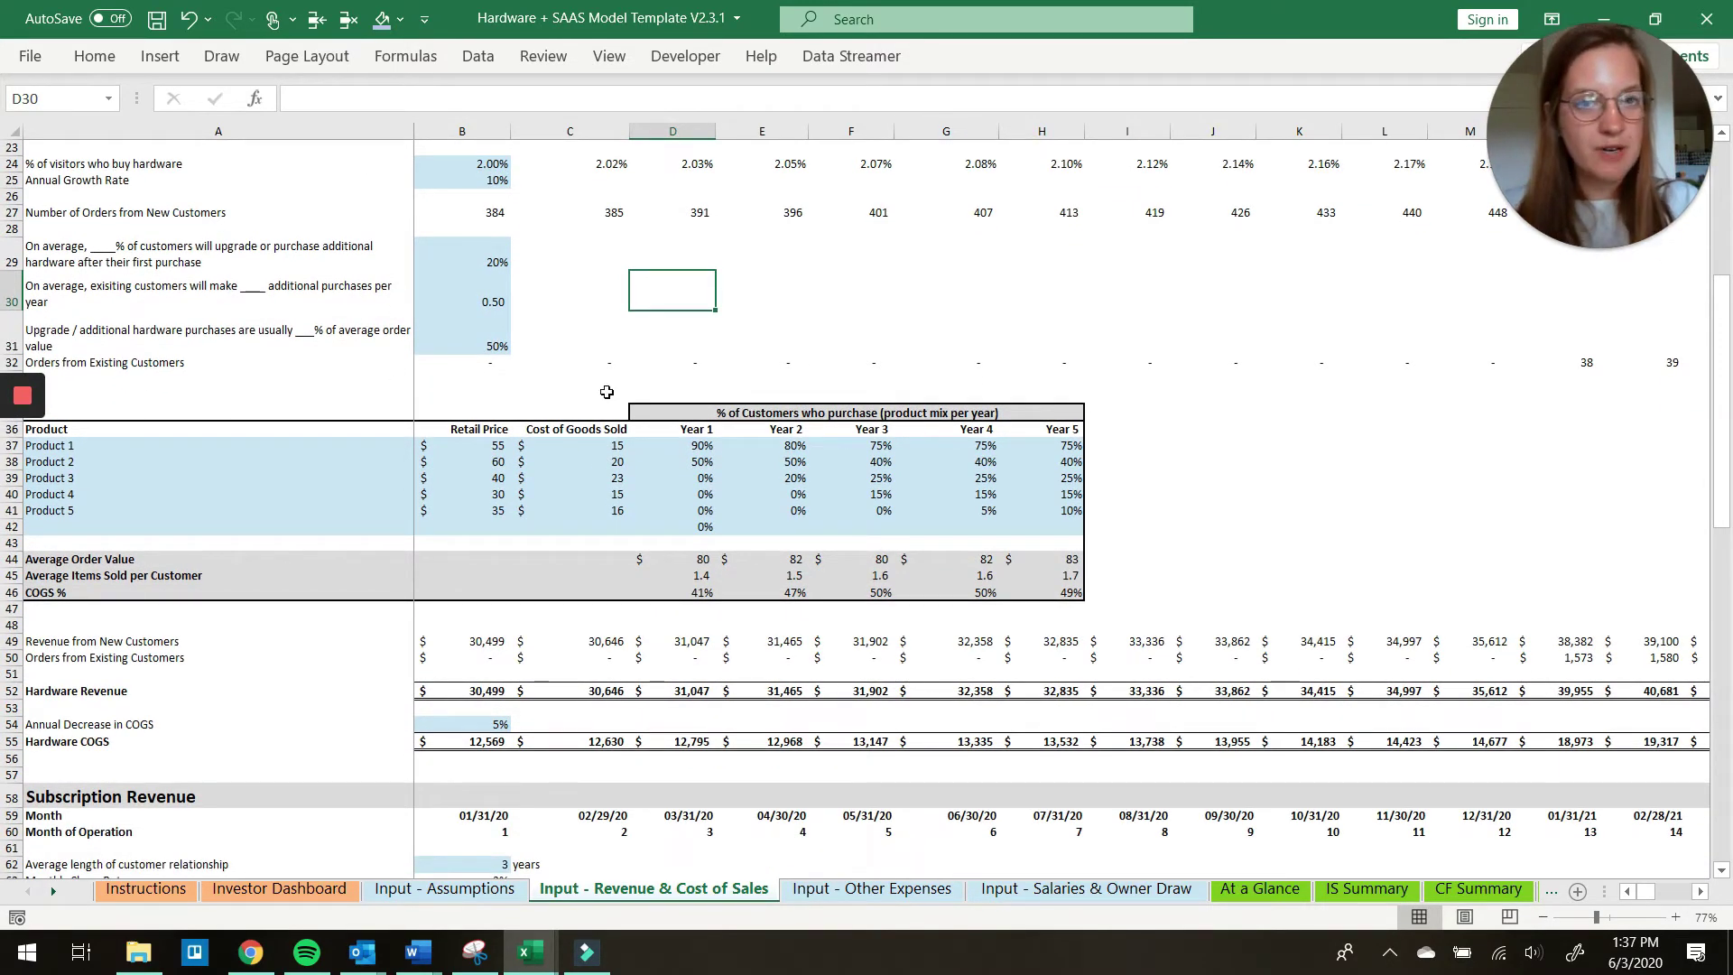
pyautogui.scroll(-2, 604, 390)
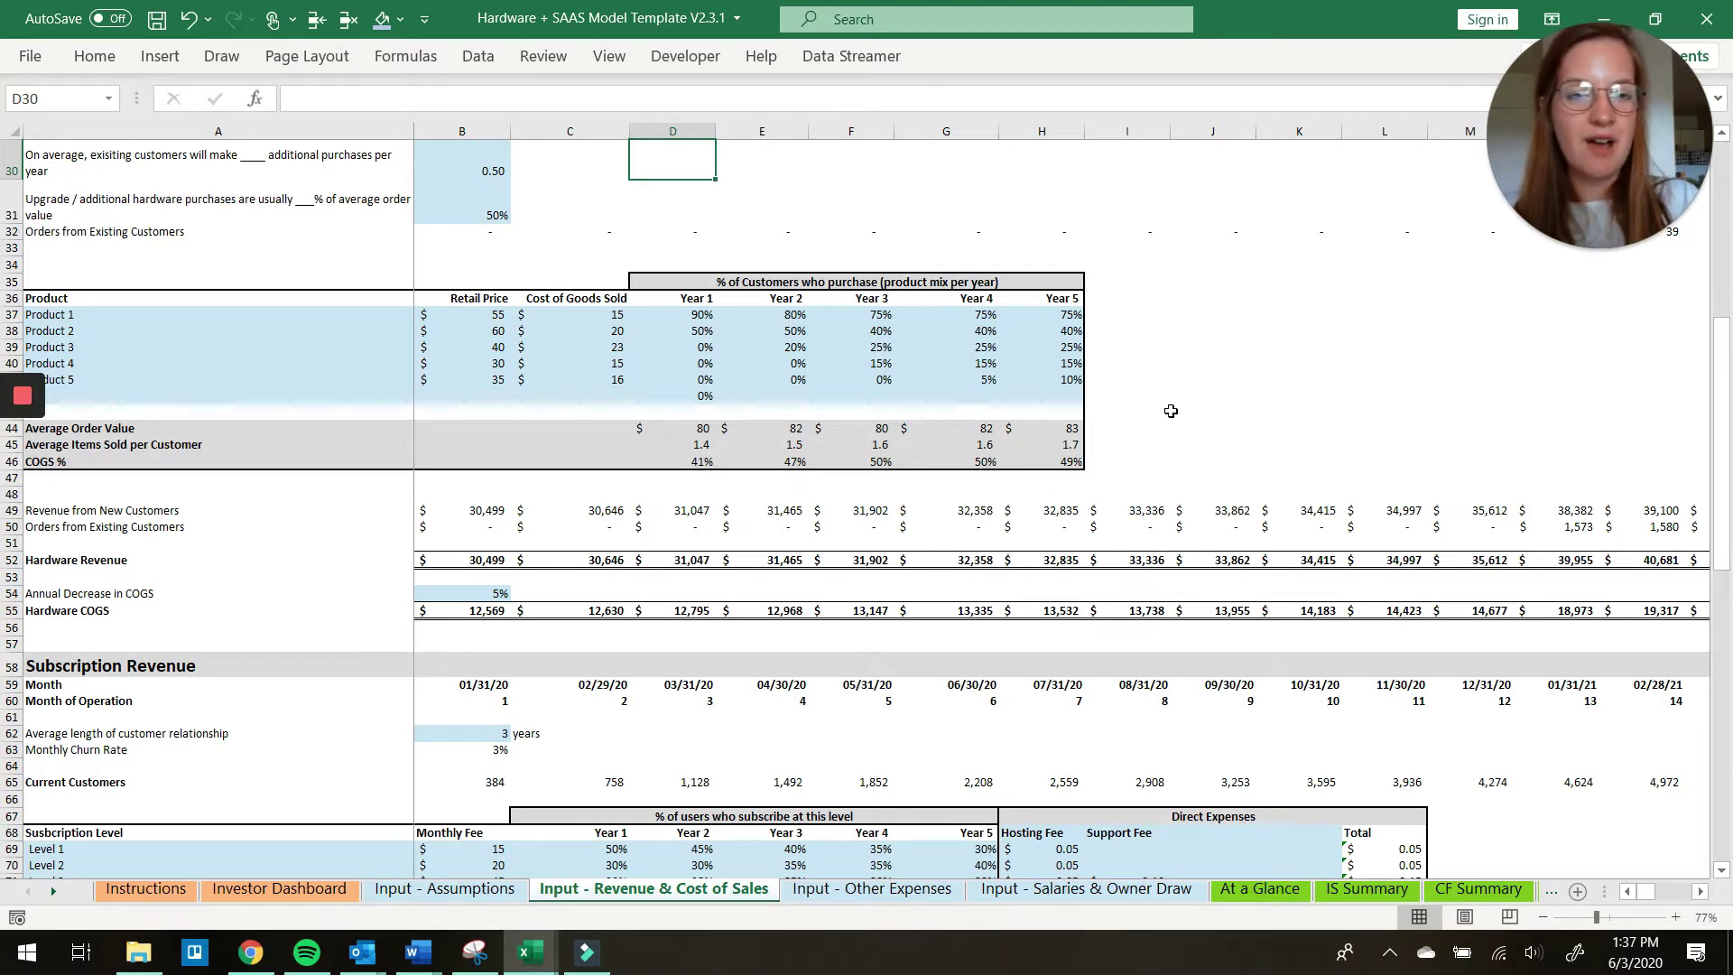
pyautogui.scroll(-1, 1170, 411)
pyautogui.scroll(-1, 1170, 411)
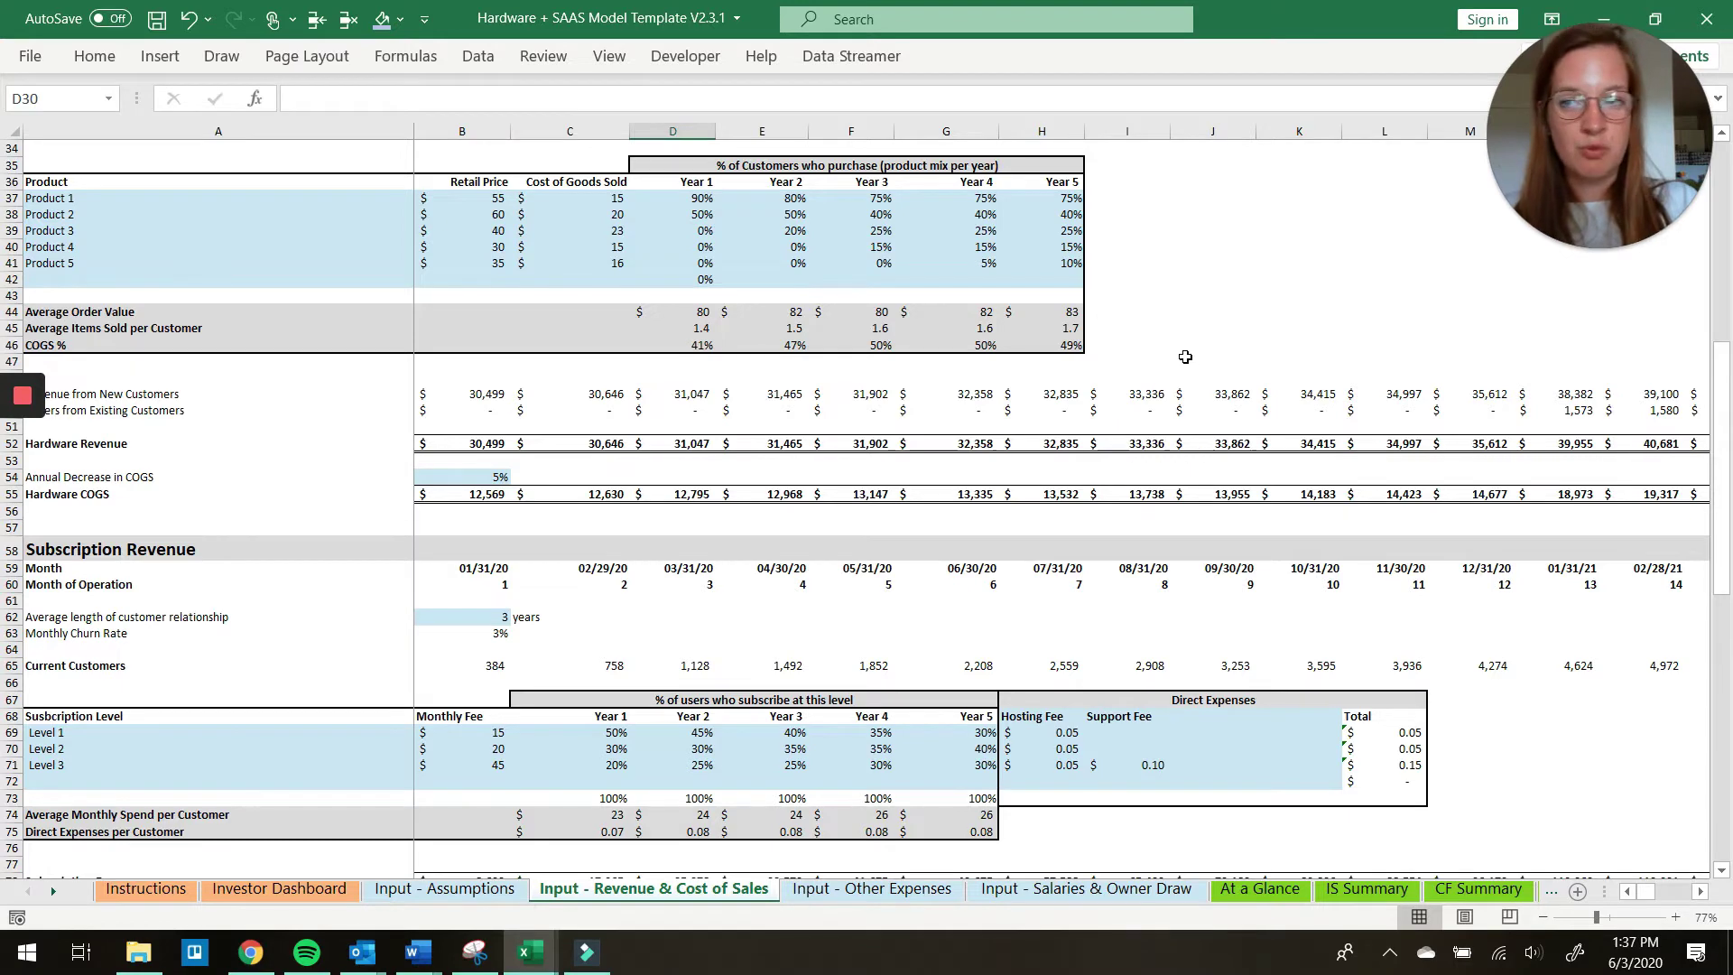
pyautogui.scroll(-2, 1185, 358)
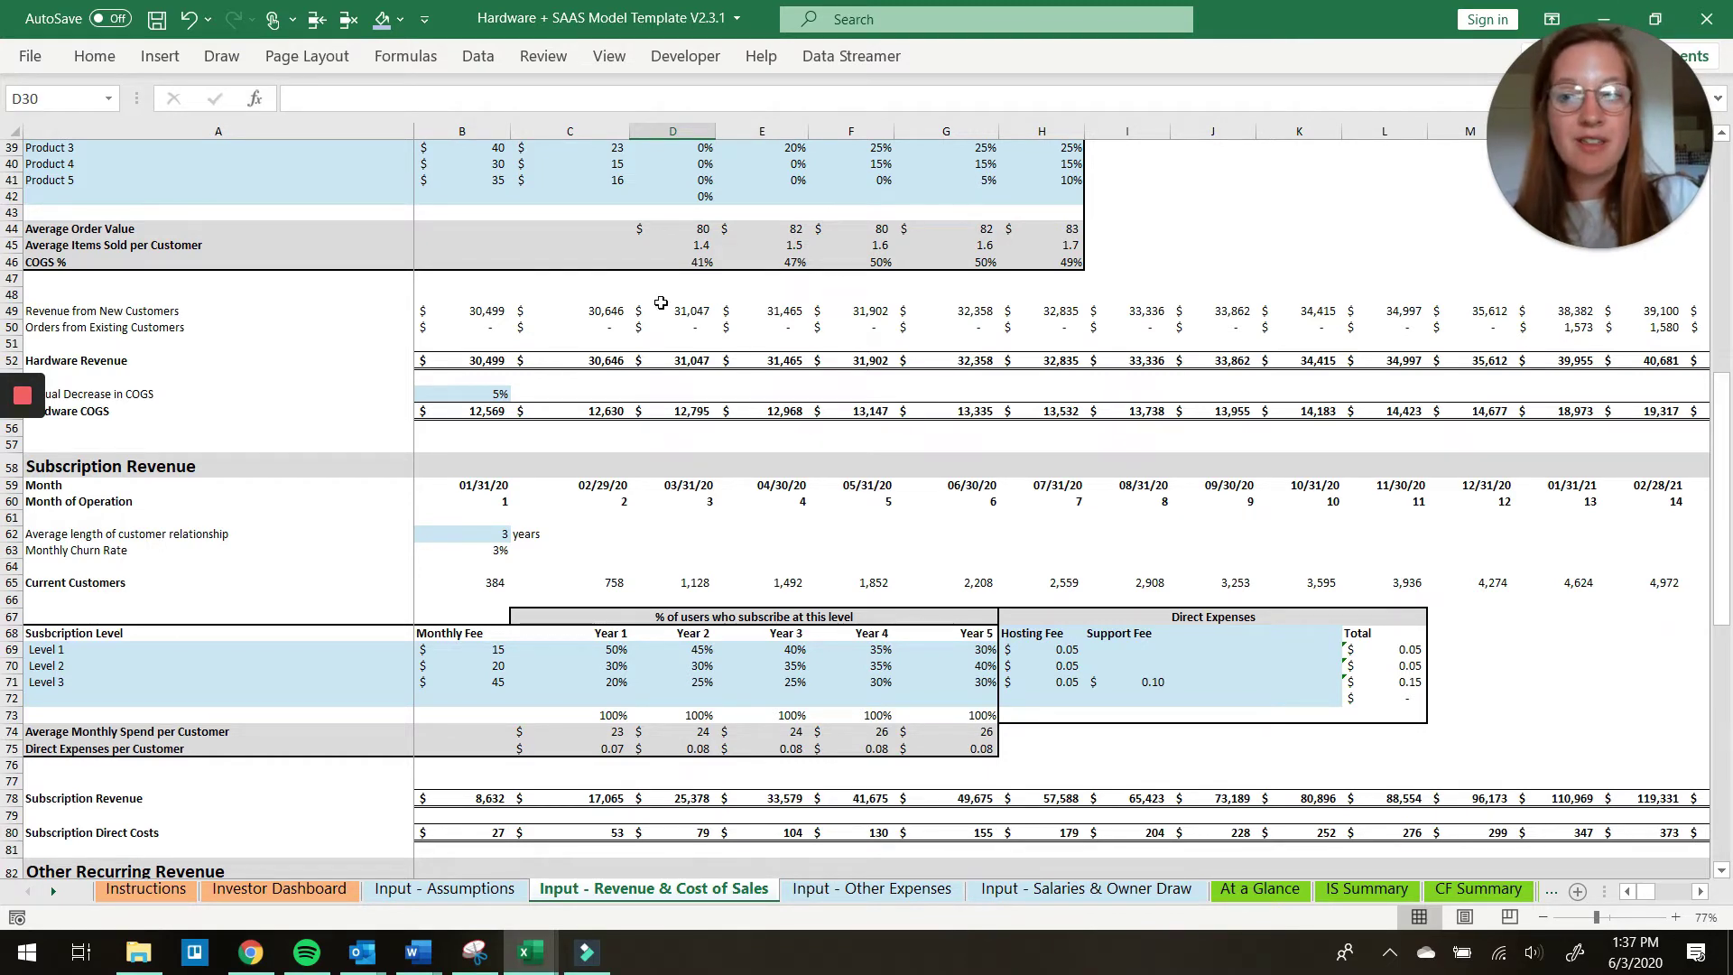
pyautogui.hscroll(4, 661, 303)
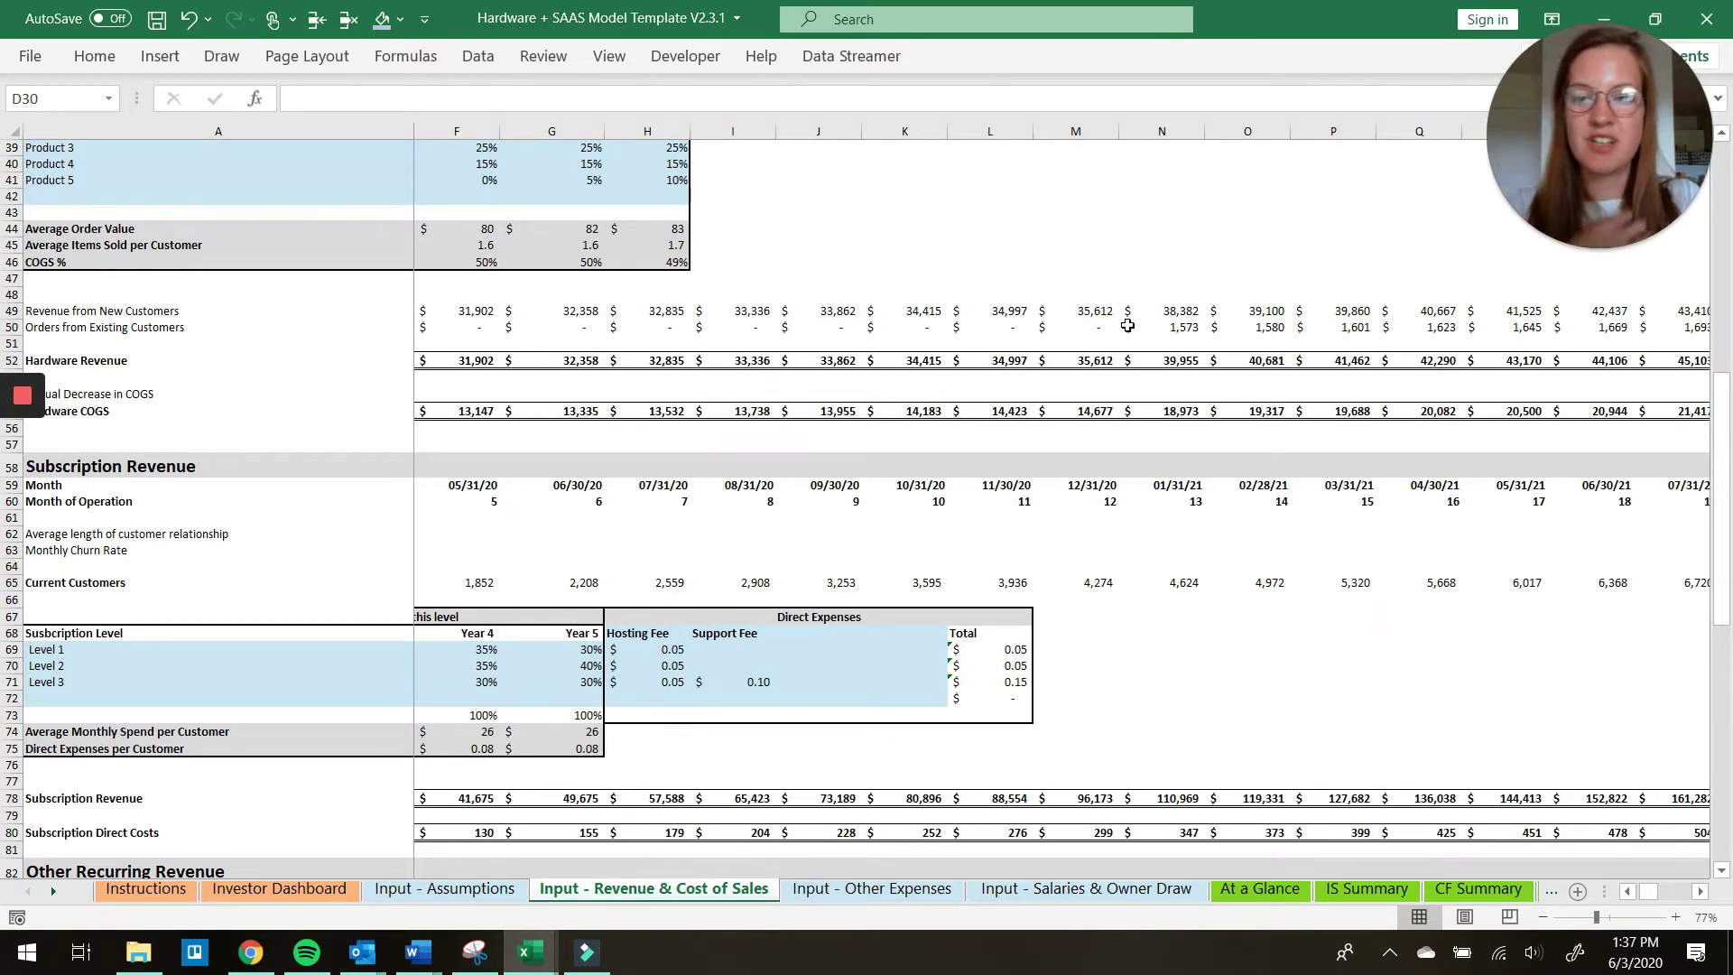
pyautogui.hscroll(-4, 1128, 326)
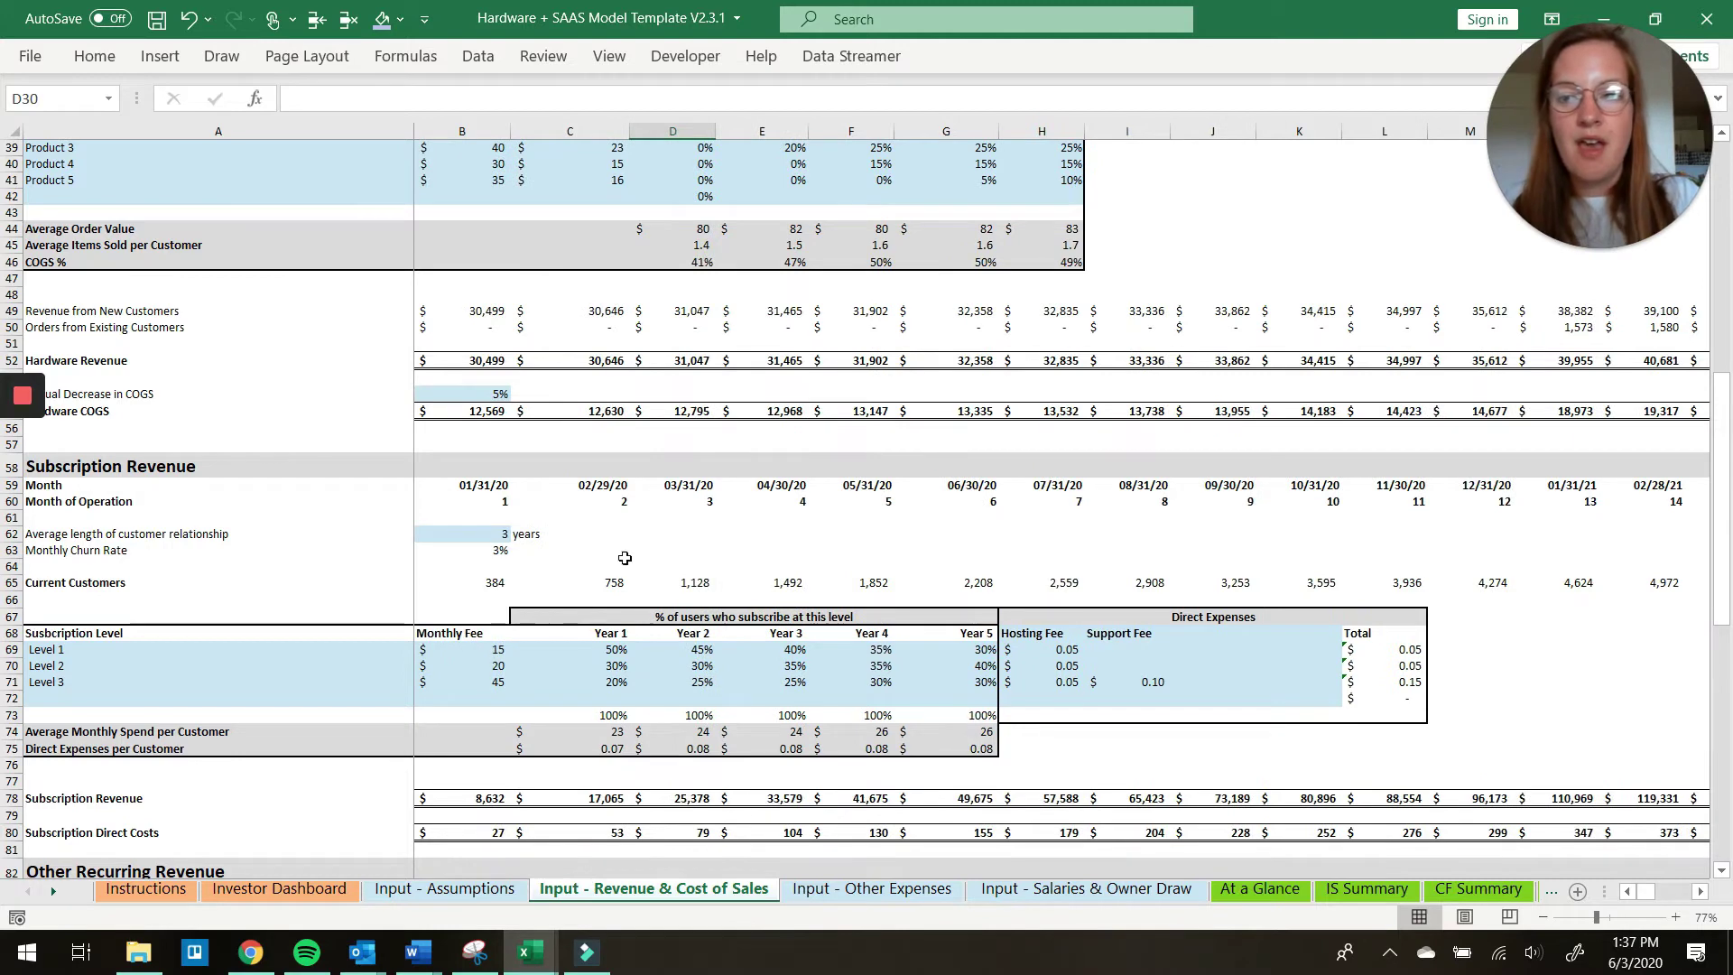
pyautogui.scroll(-1, 627, 555)
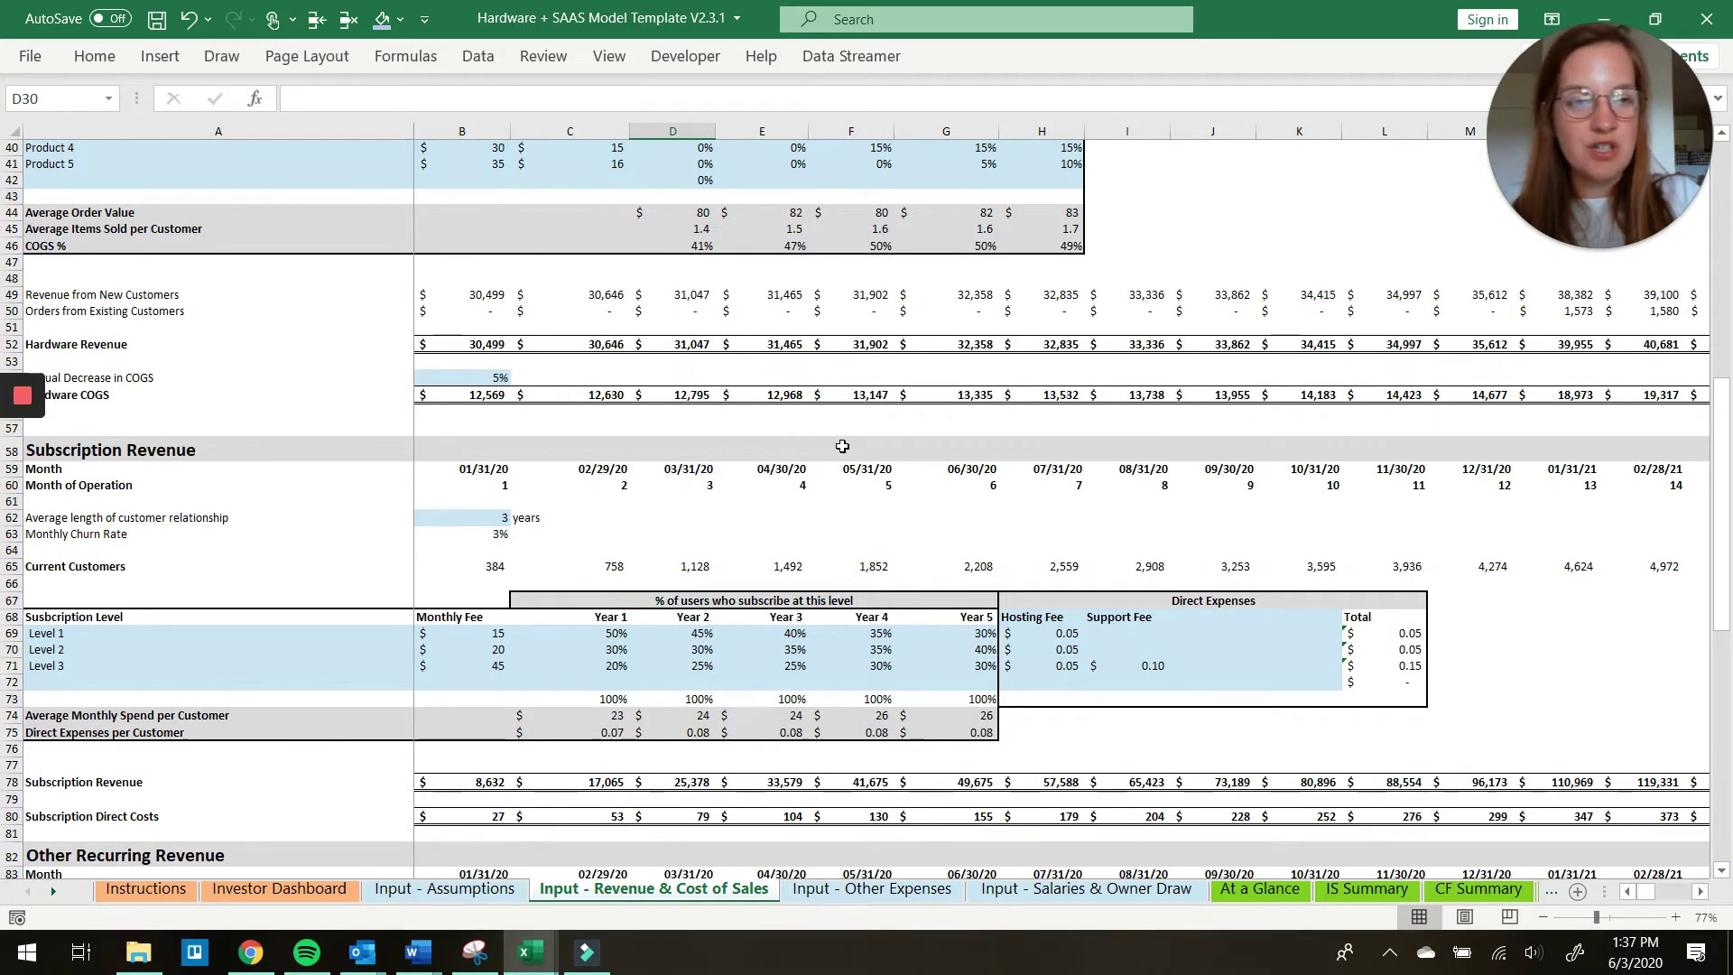
pyautogui.scroll(-1, 842, 446)
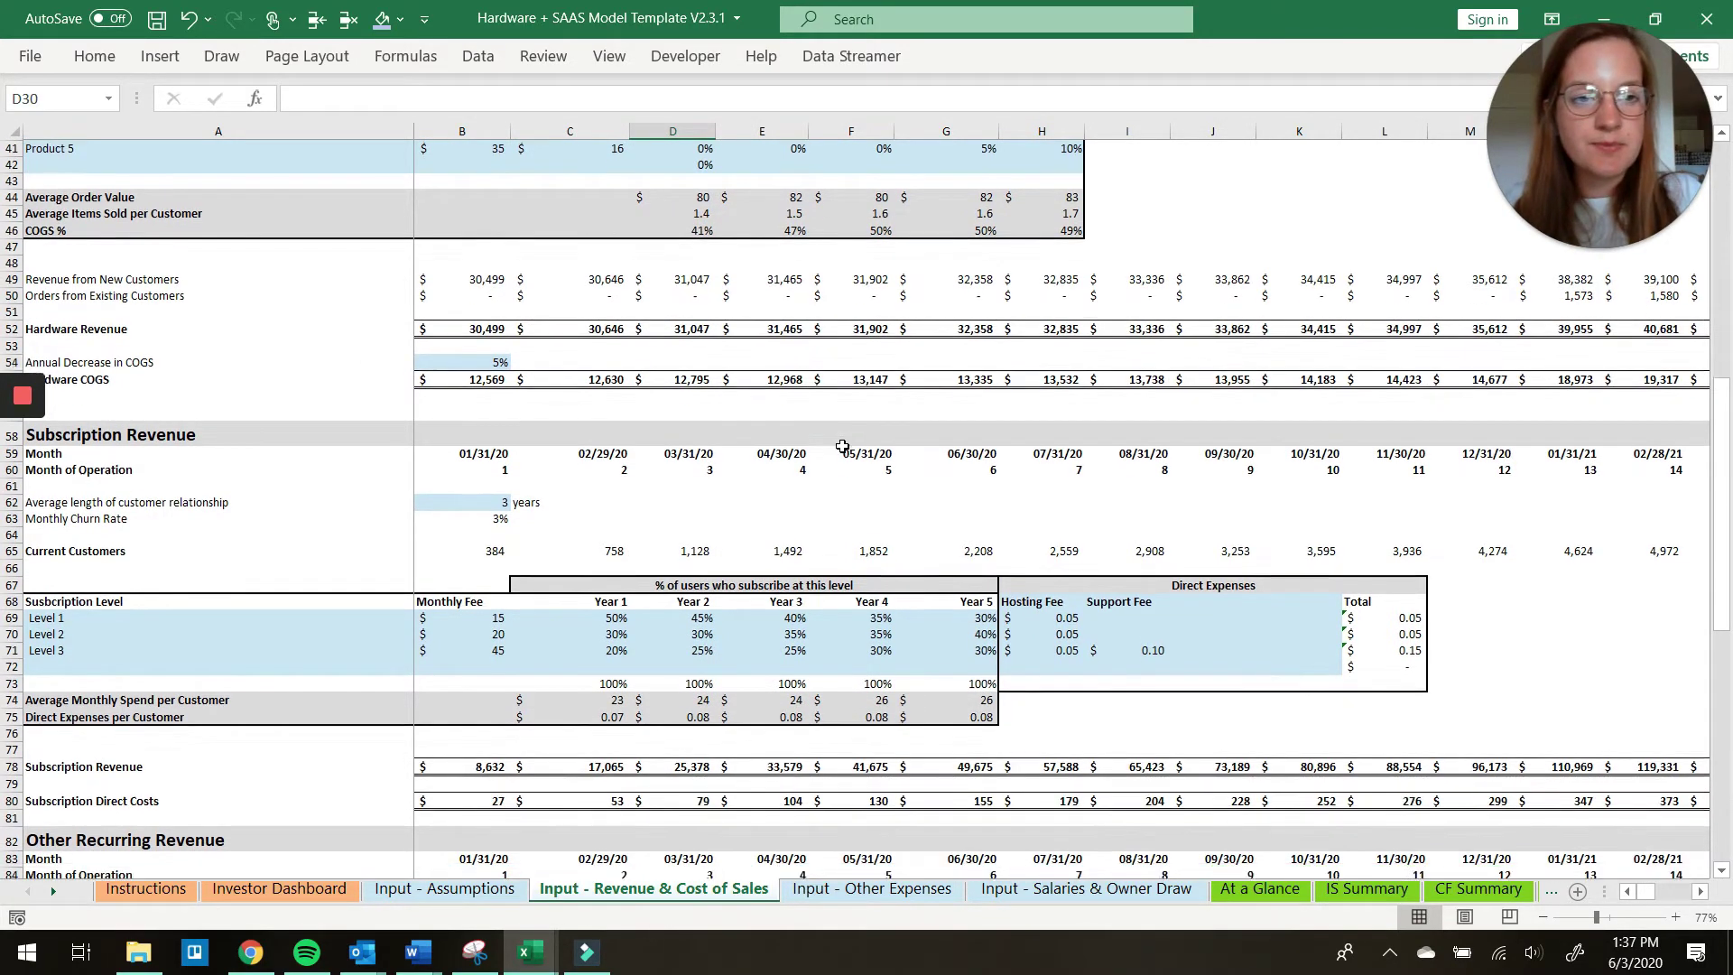
pyautogui.scroll(-4, 842, 445)
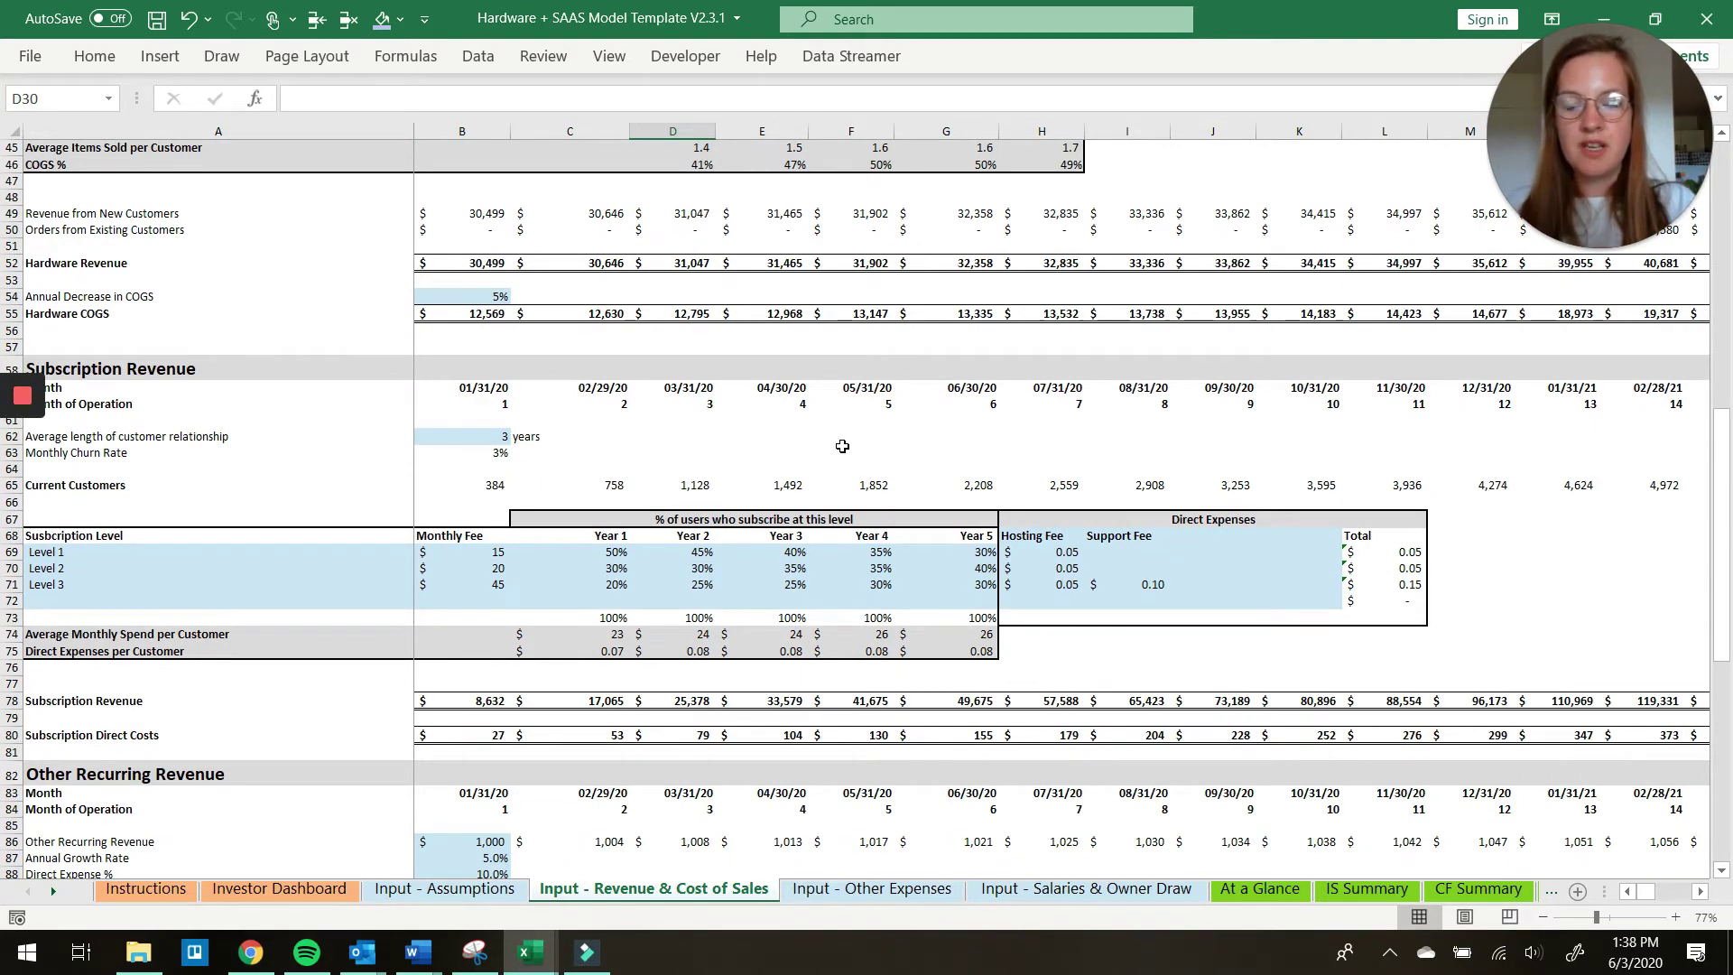
pyautogui.scroll(-4, 842, 446)
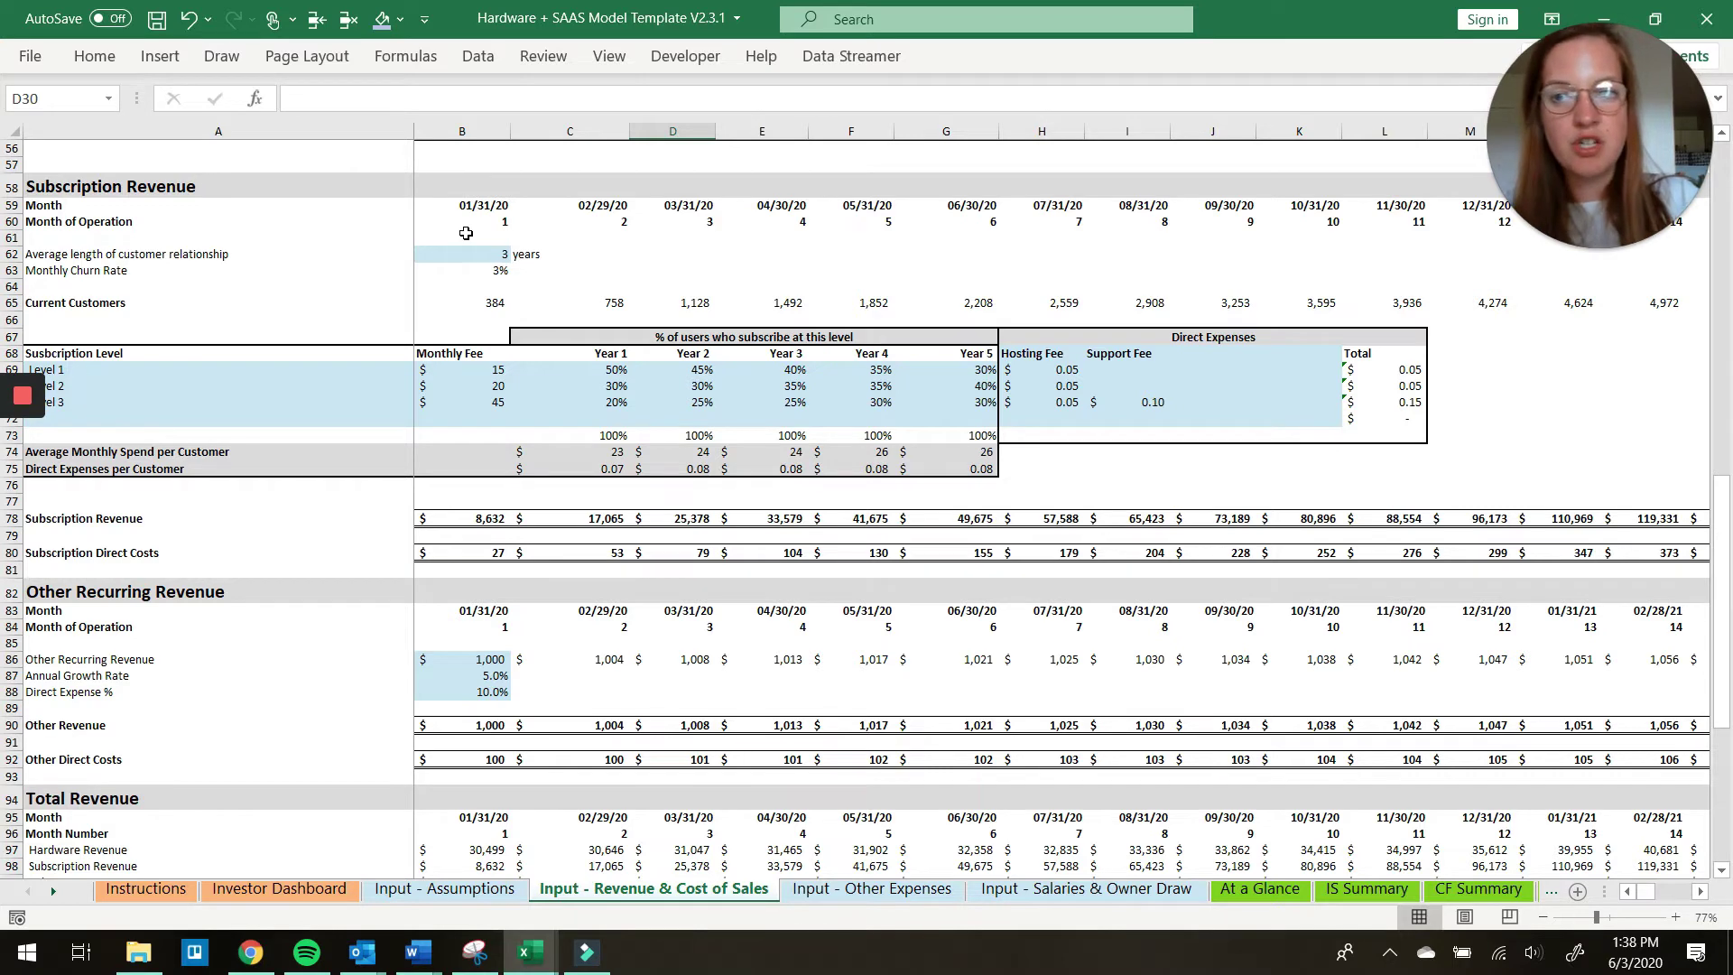
pyautogui.scroll(-1, 555, 375)
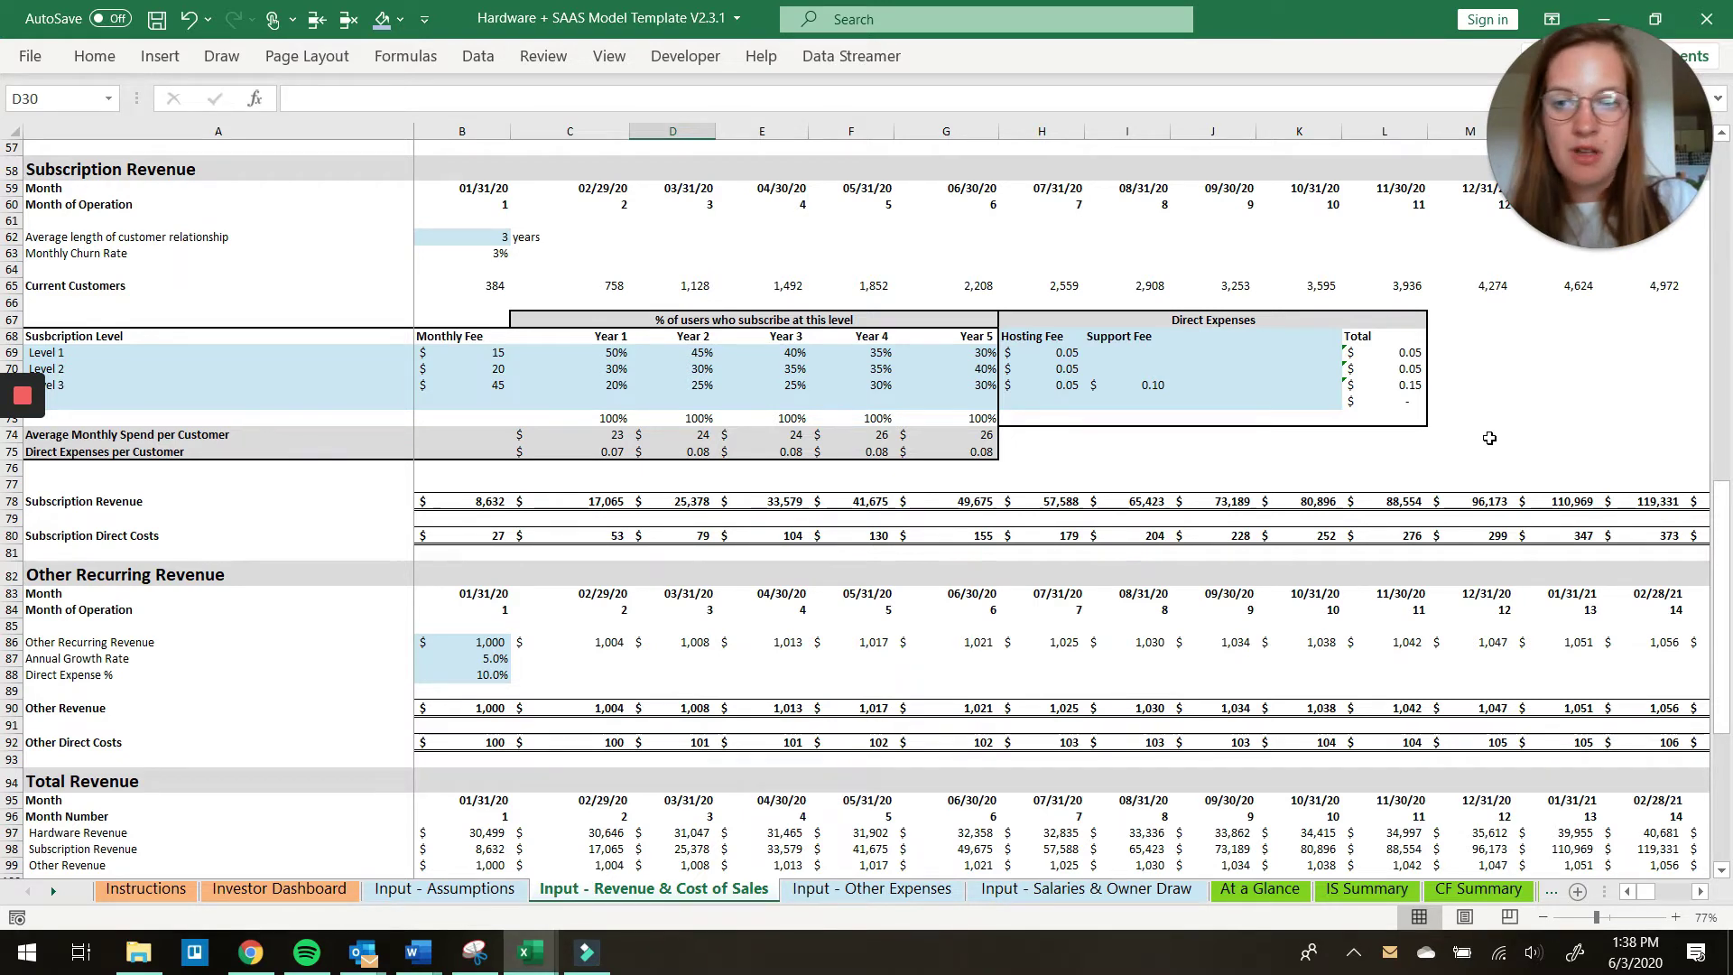
pyautogui.scroll(-1, 446, 410)
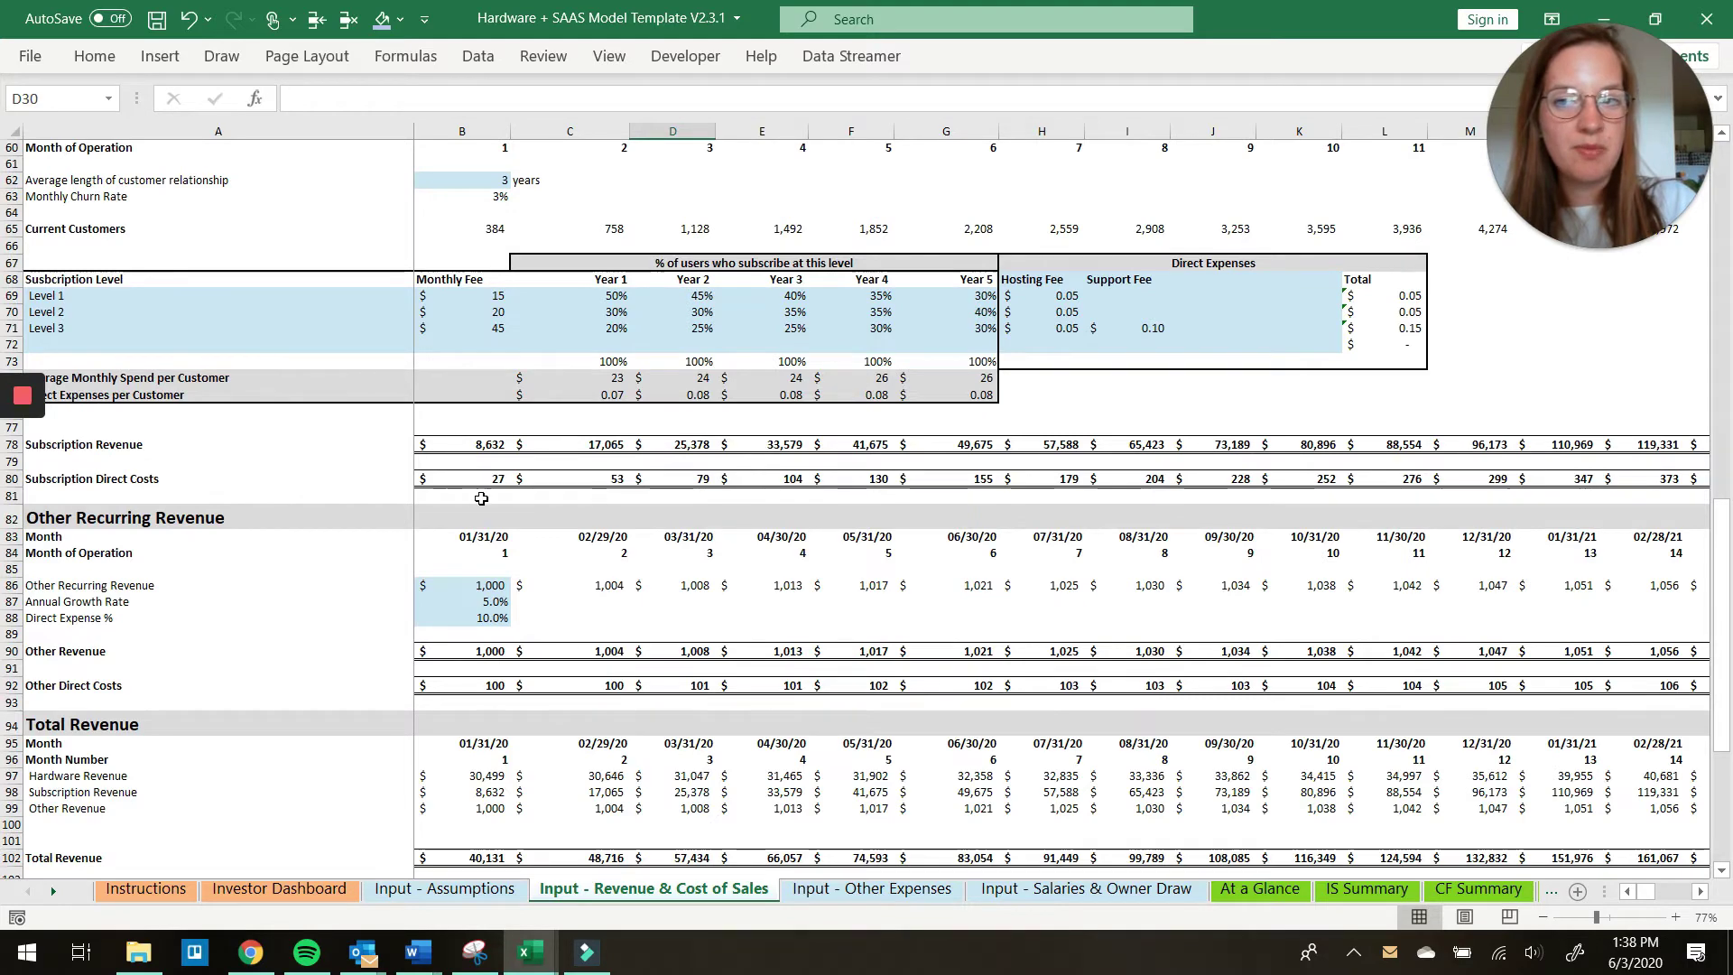
pyautogui.scroll(-1, 481, 499)
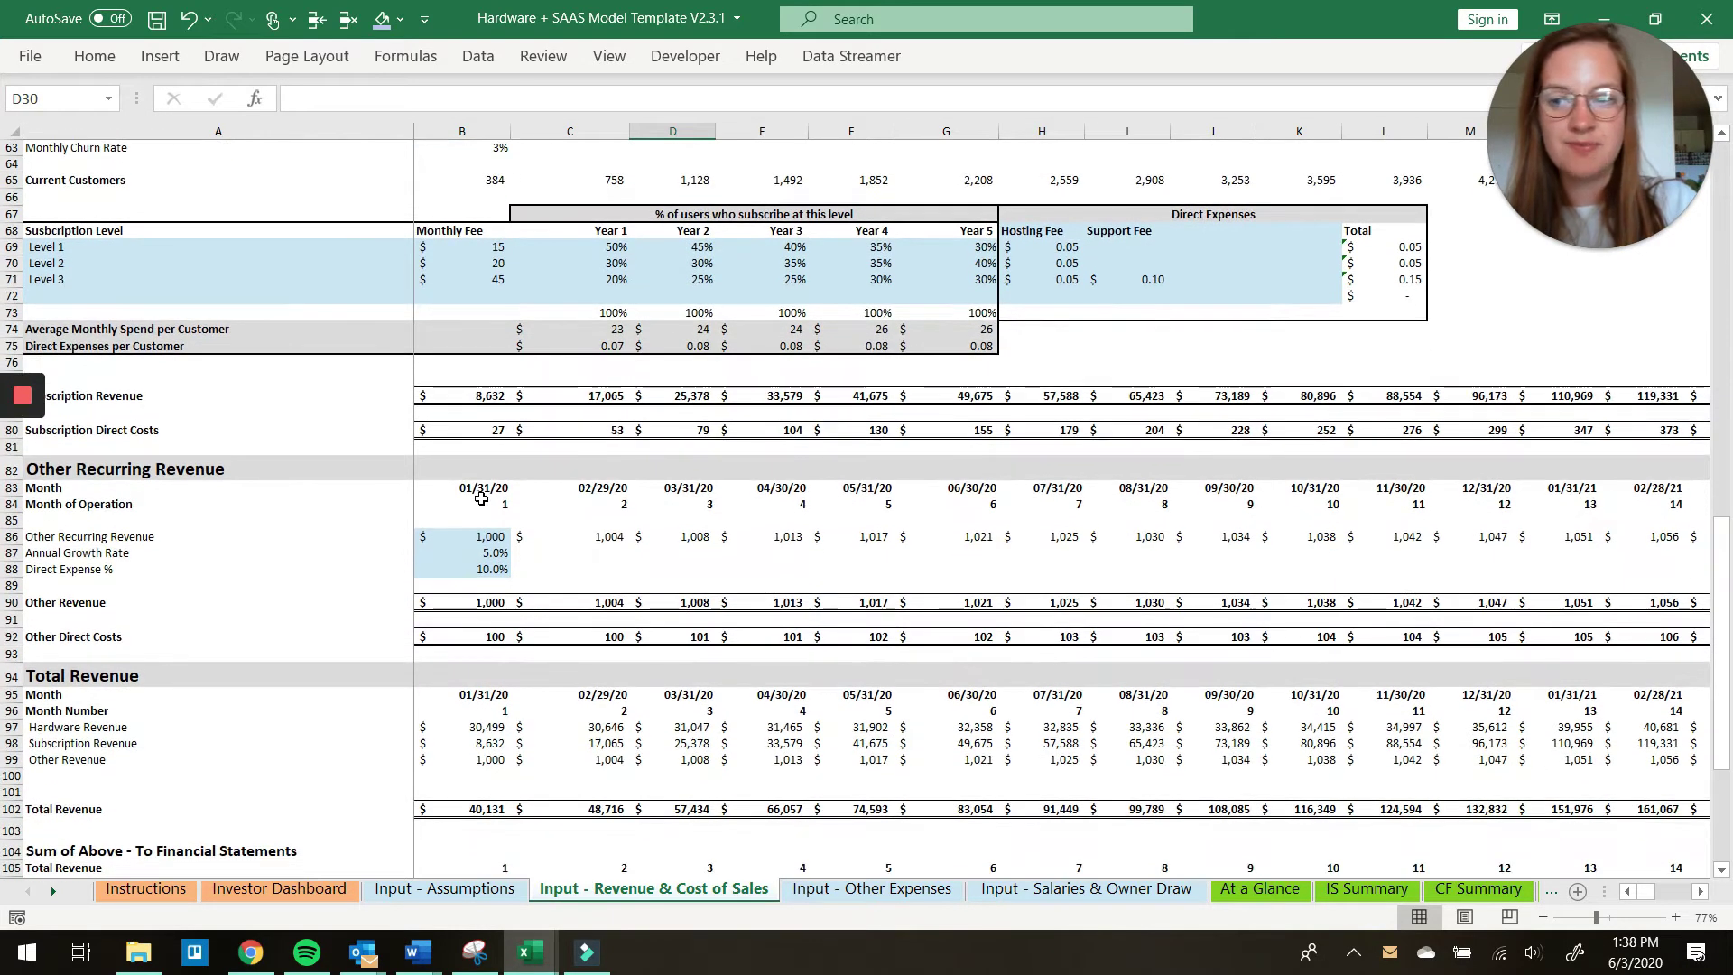
pyautogui.scroll(-3, 481, 498)
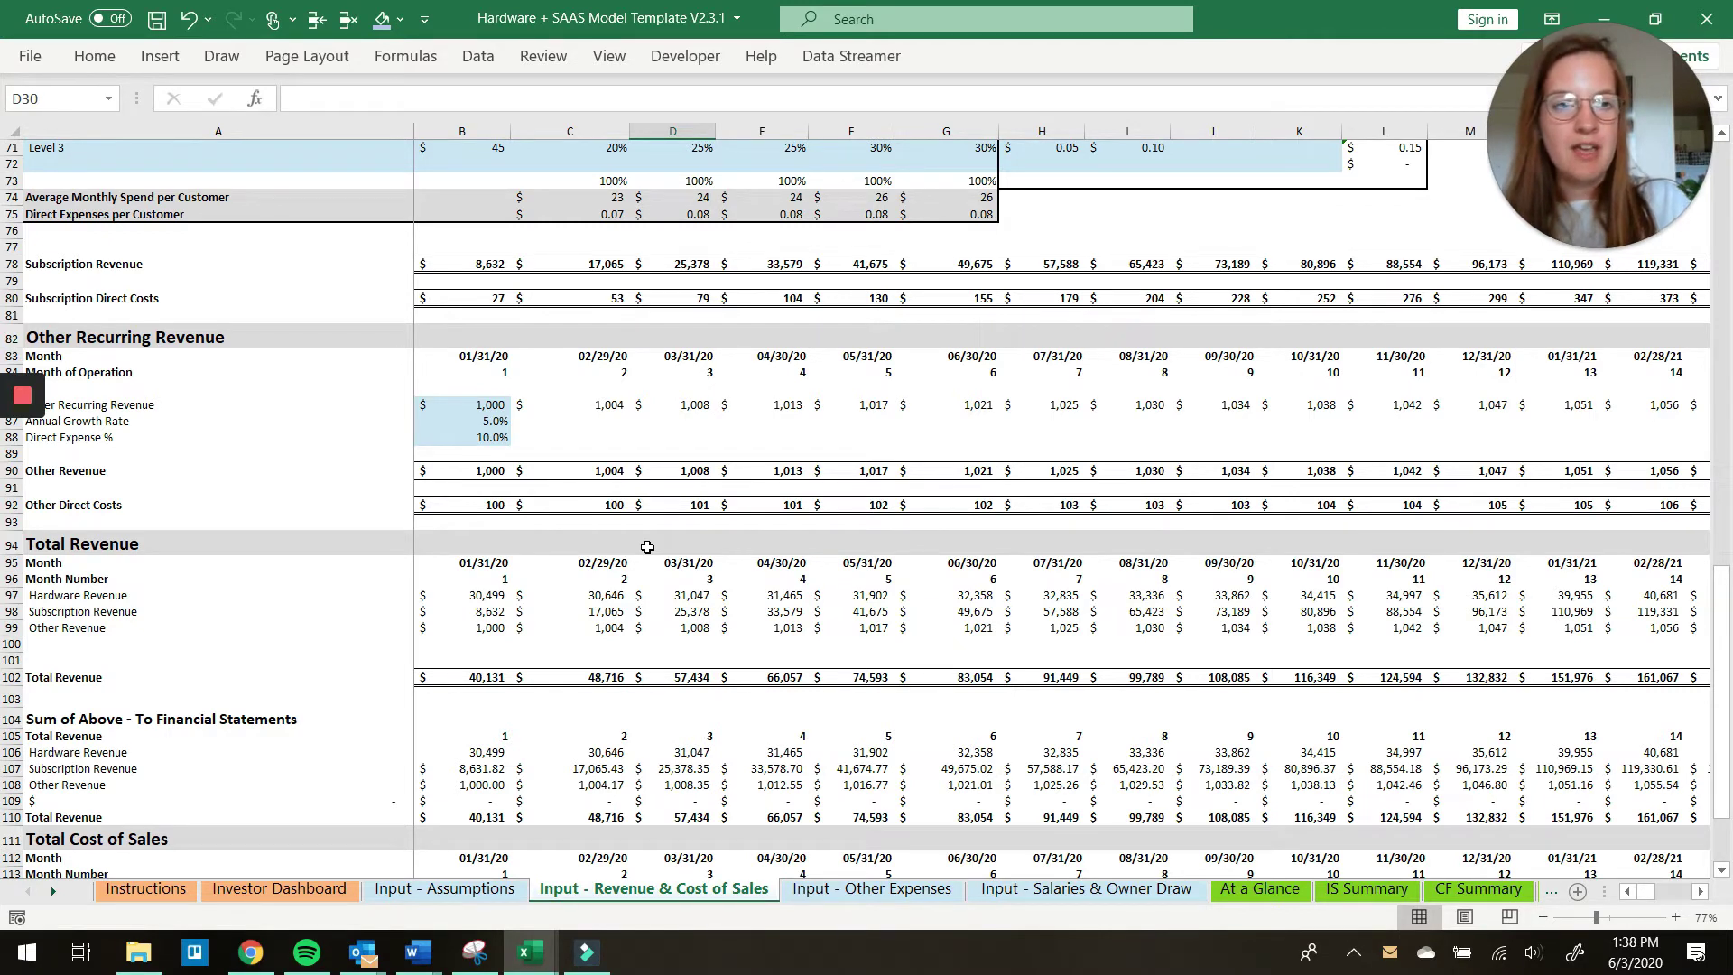
pyautogui.scroll(-3, 647, 547)
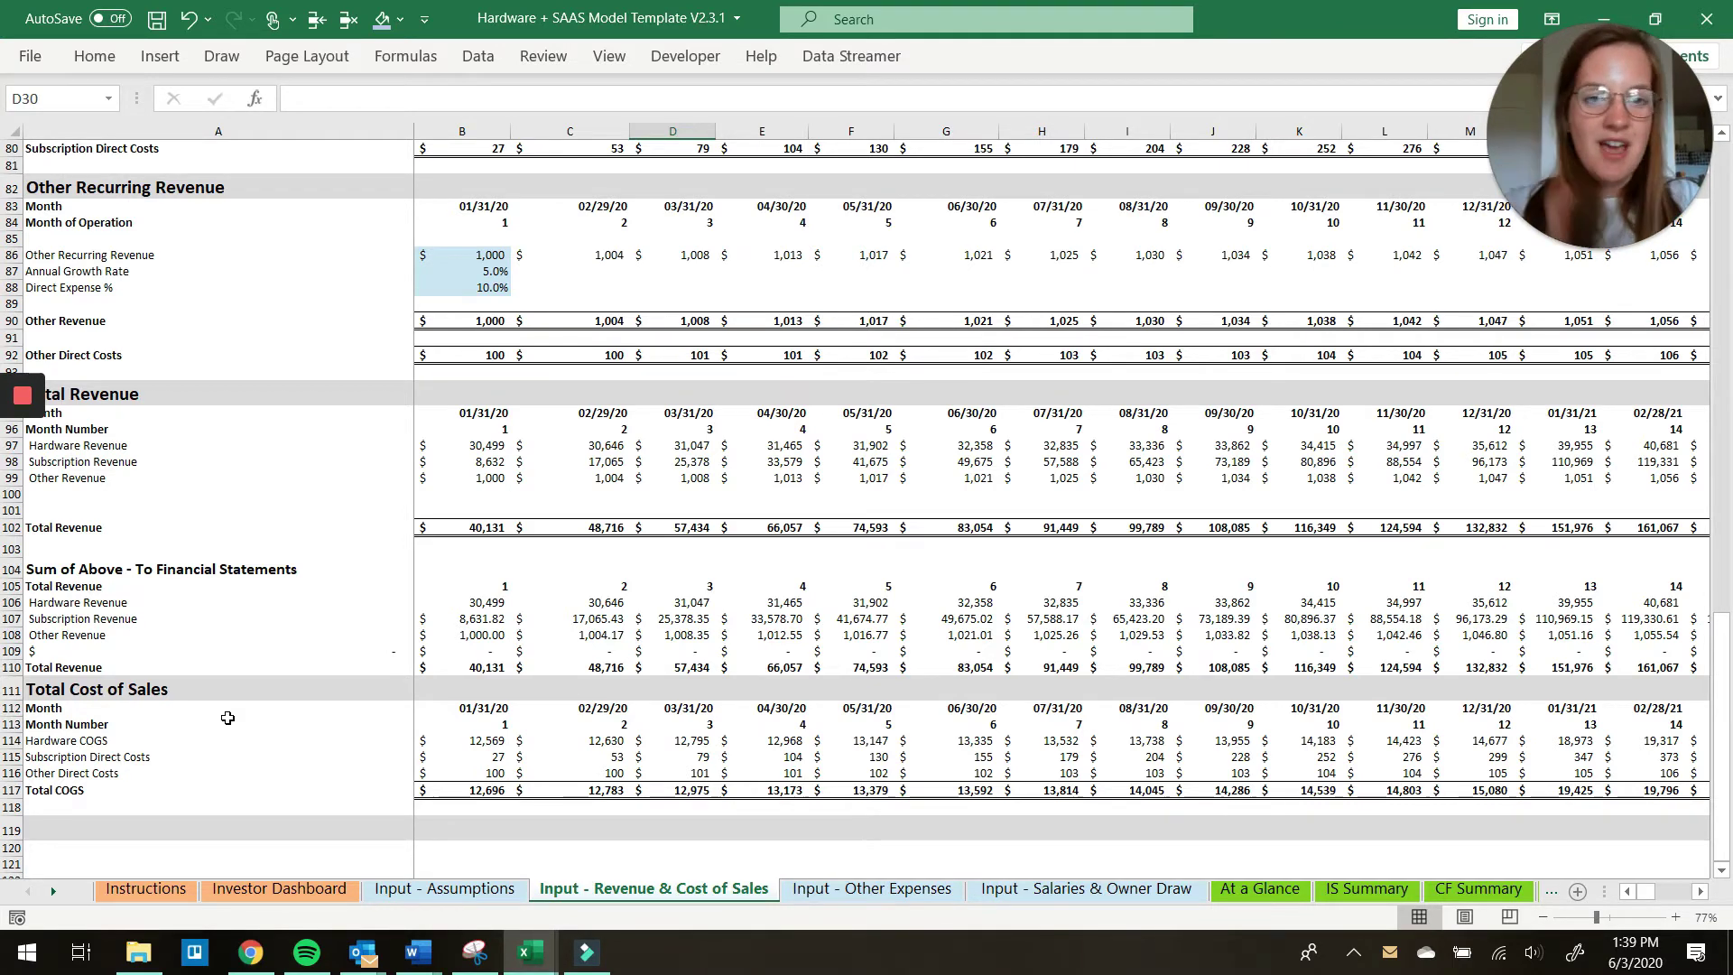
# Bring up the Input - Other Expenses sheet and select the Advertising monthly expense cell
pyautogui.click(806, 893)
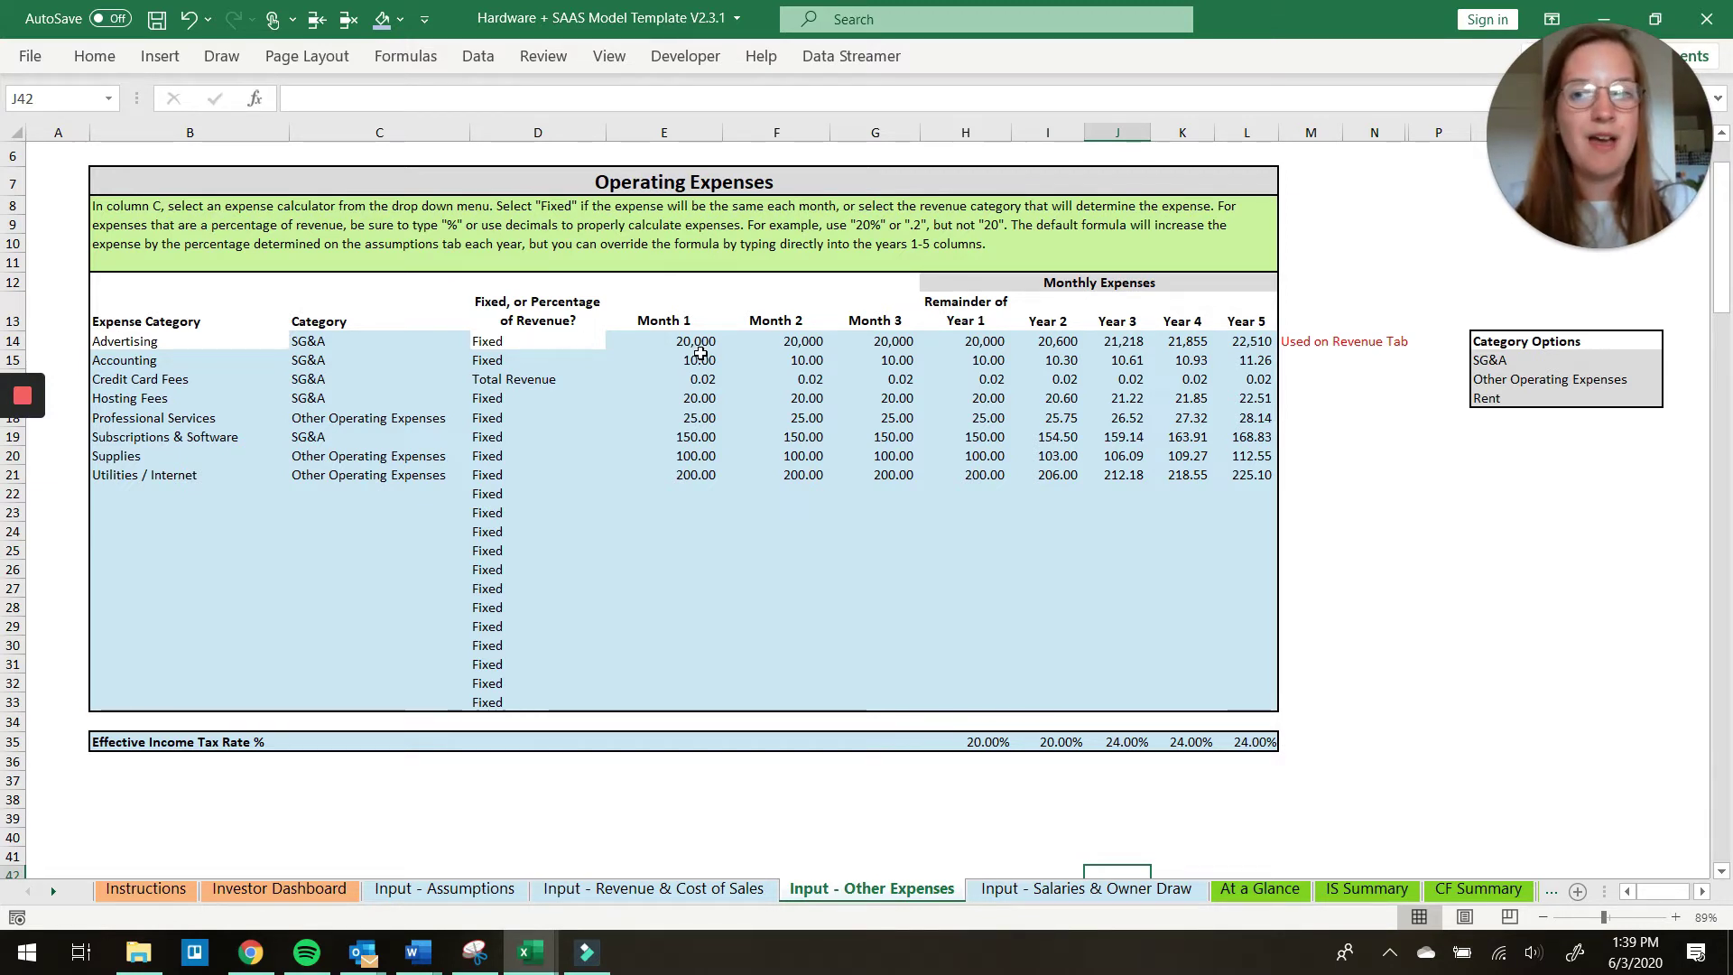
pyautogui.click(701, 358)
# Inspect the Advertising expense amounts across the months, ending on Month 1
pyautogui.click(700, 349)
pyautogui.press('Right')
pyautogui.press('Right')
pyautogui.press('Right')
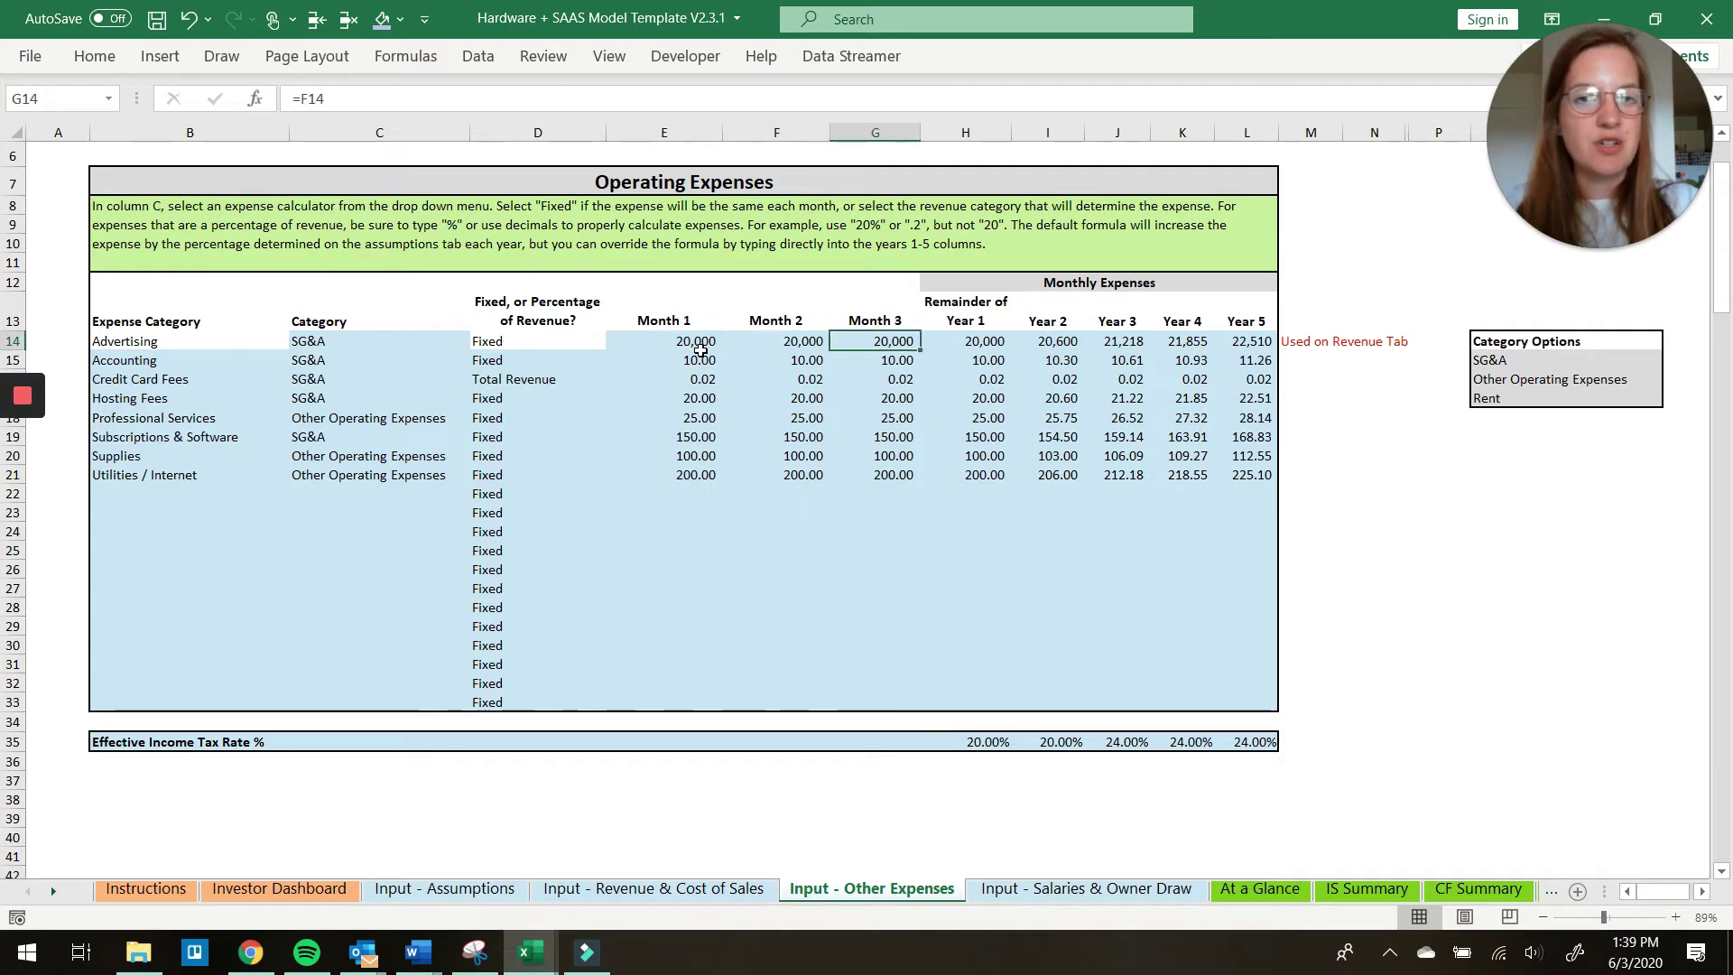
pyautogui.press('Left')
pyautogui.press('Left')
pyautogui.press('Left')
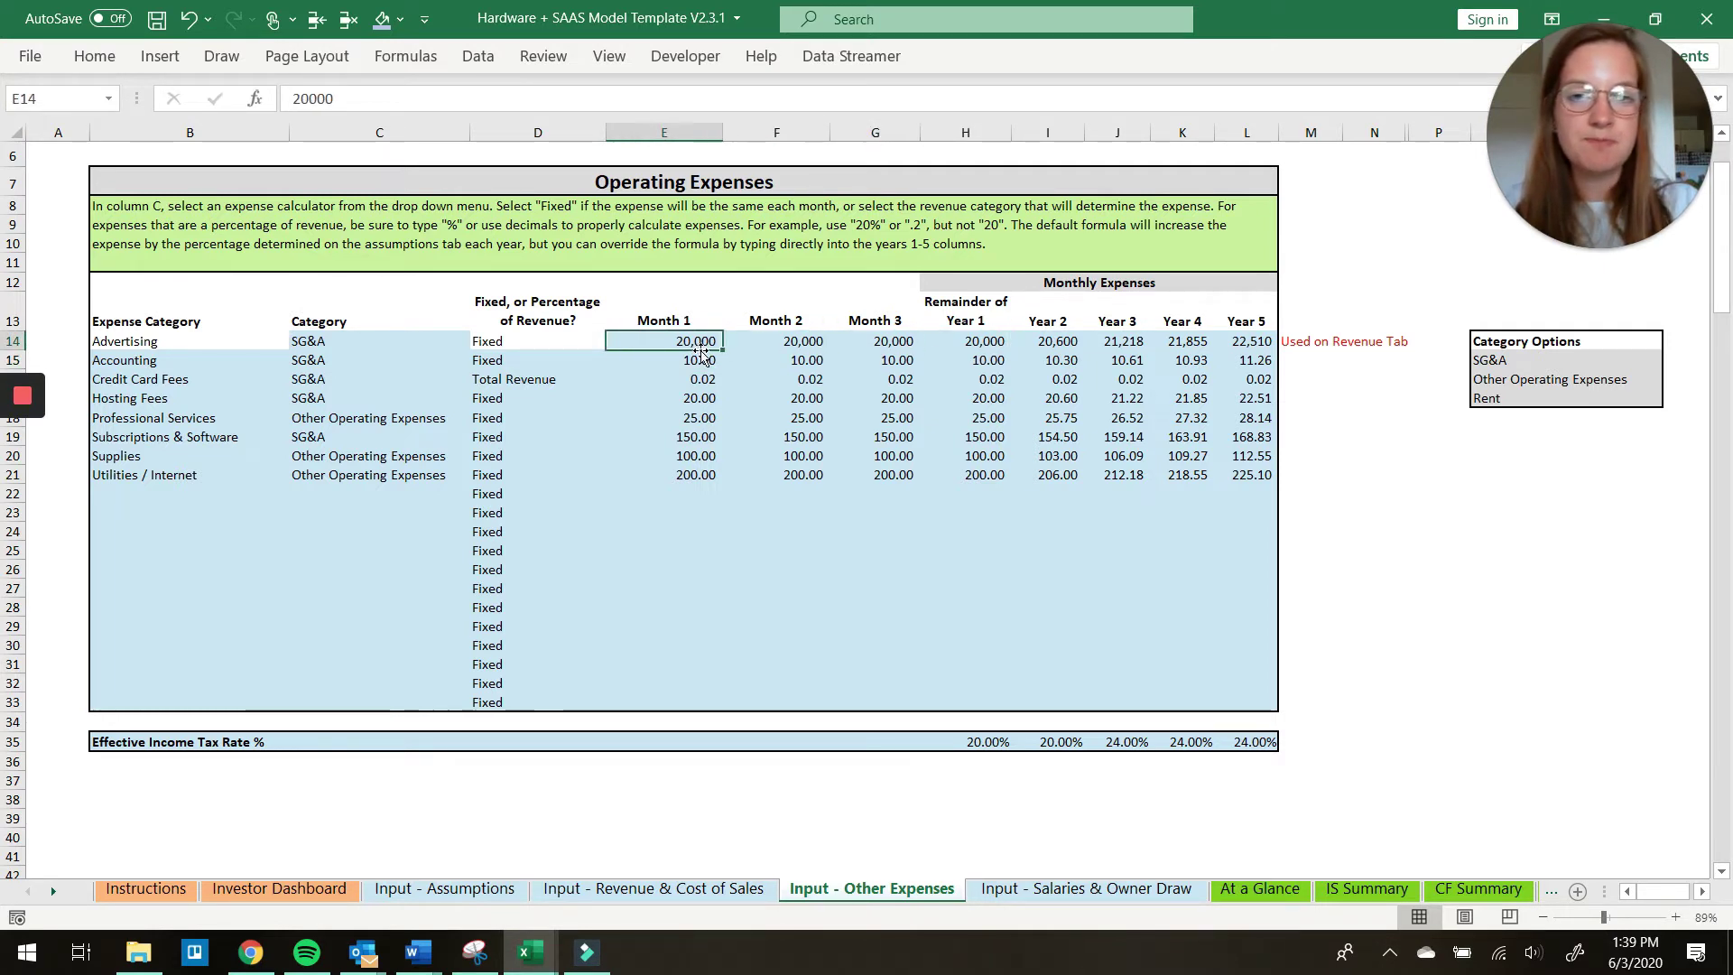
# Check the Credit Card Fees 0.02 rate and list its calculator choices, such as Total Revenue
pyautogui.press('Down')
pyautogui.press('Down')
pyautogui.press('Left')
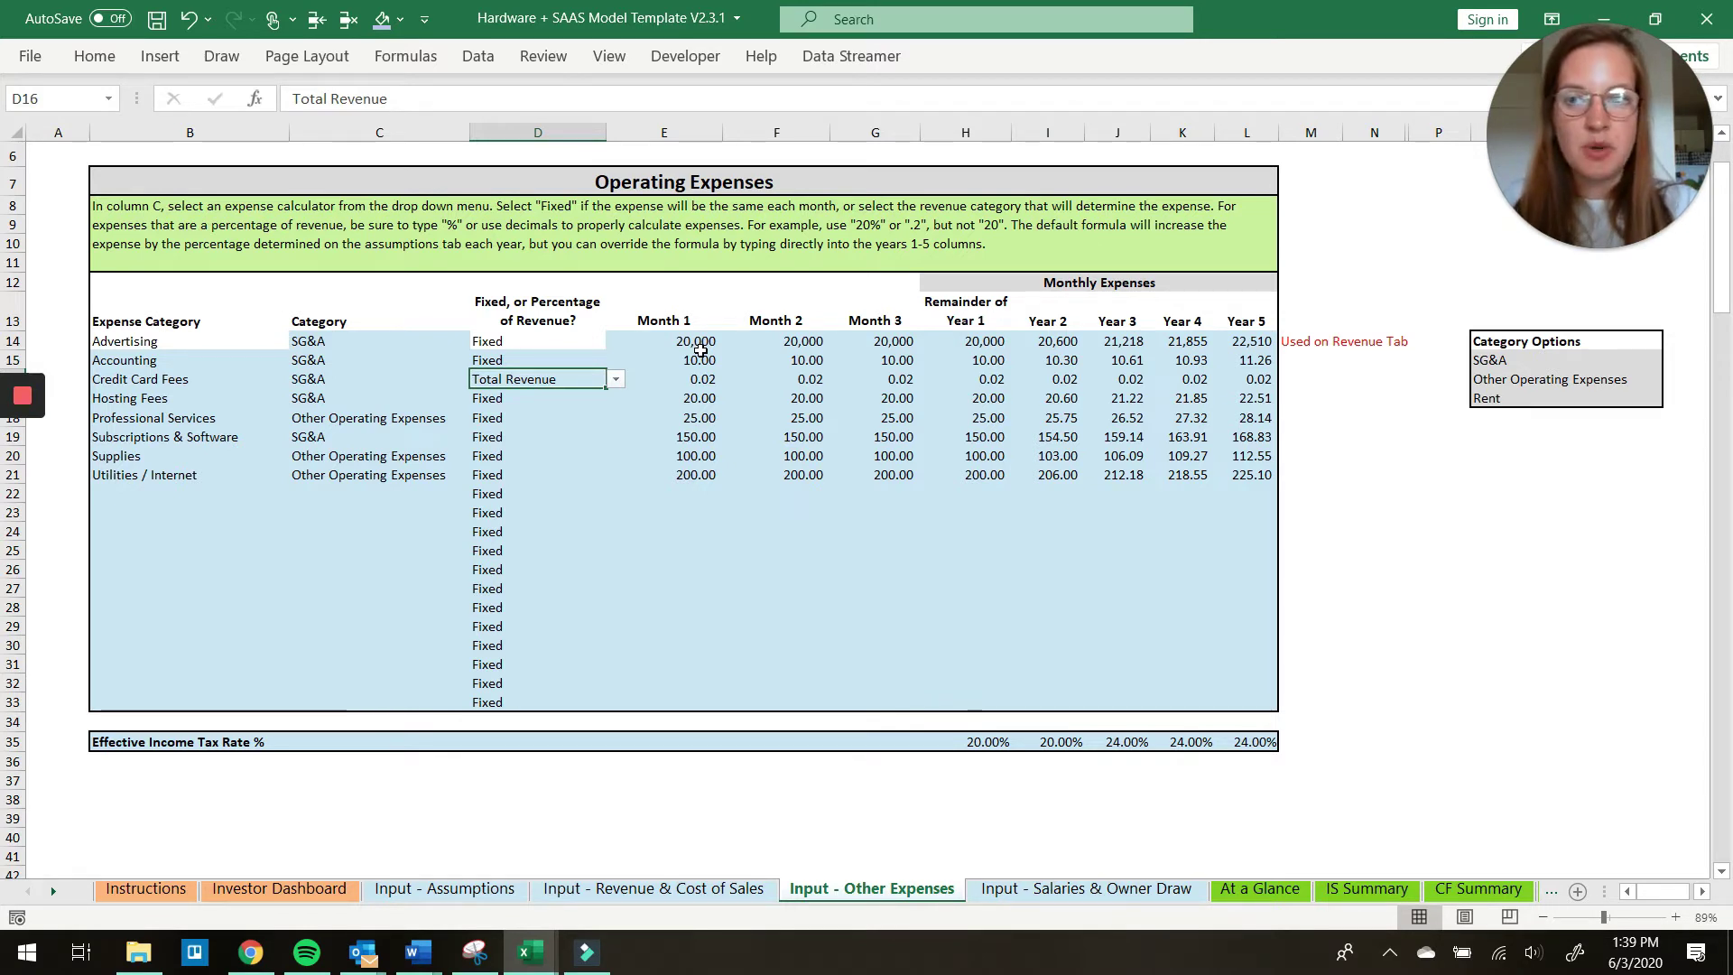
pyautogui.press('Right')
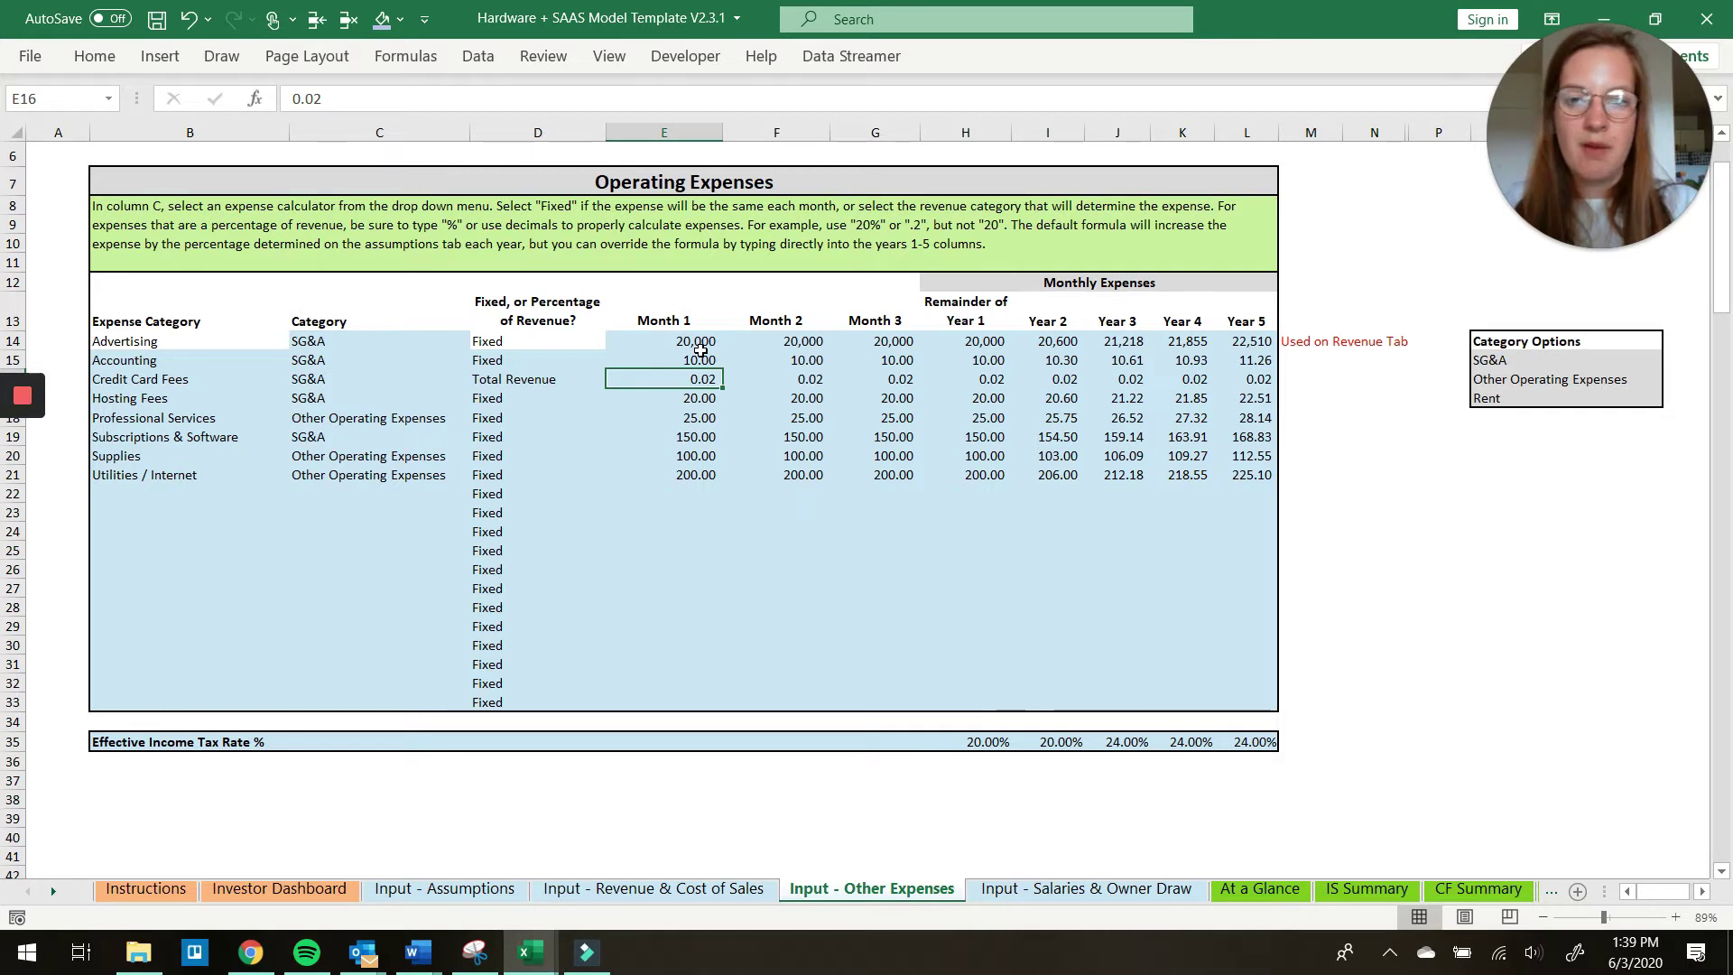
pyautogui.press('Left')
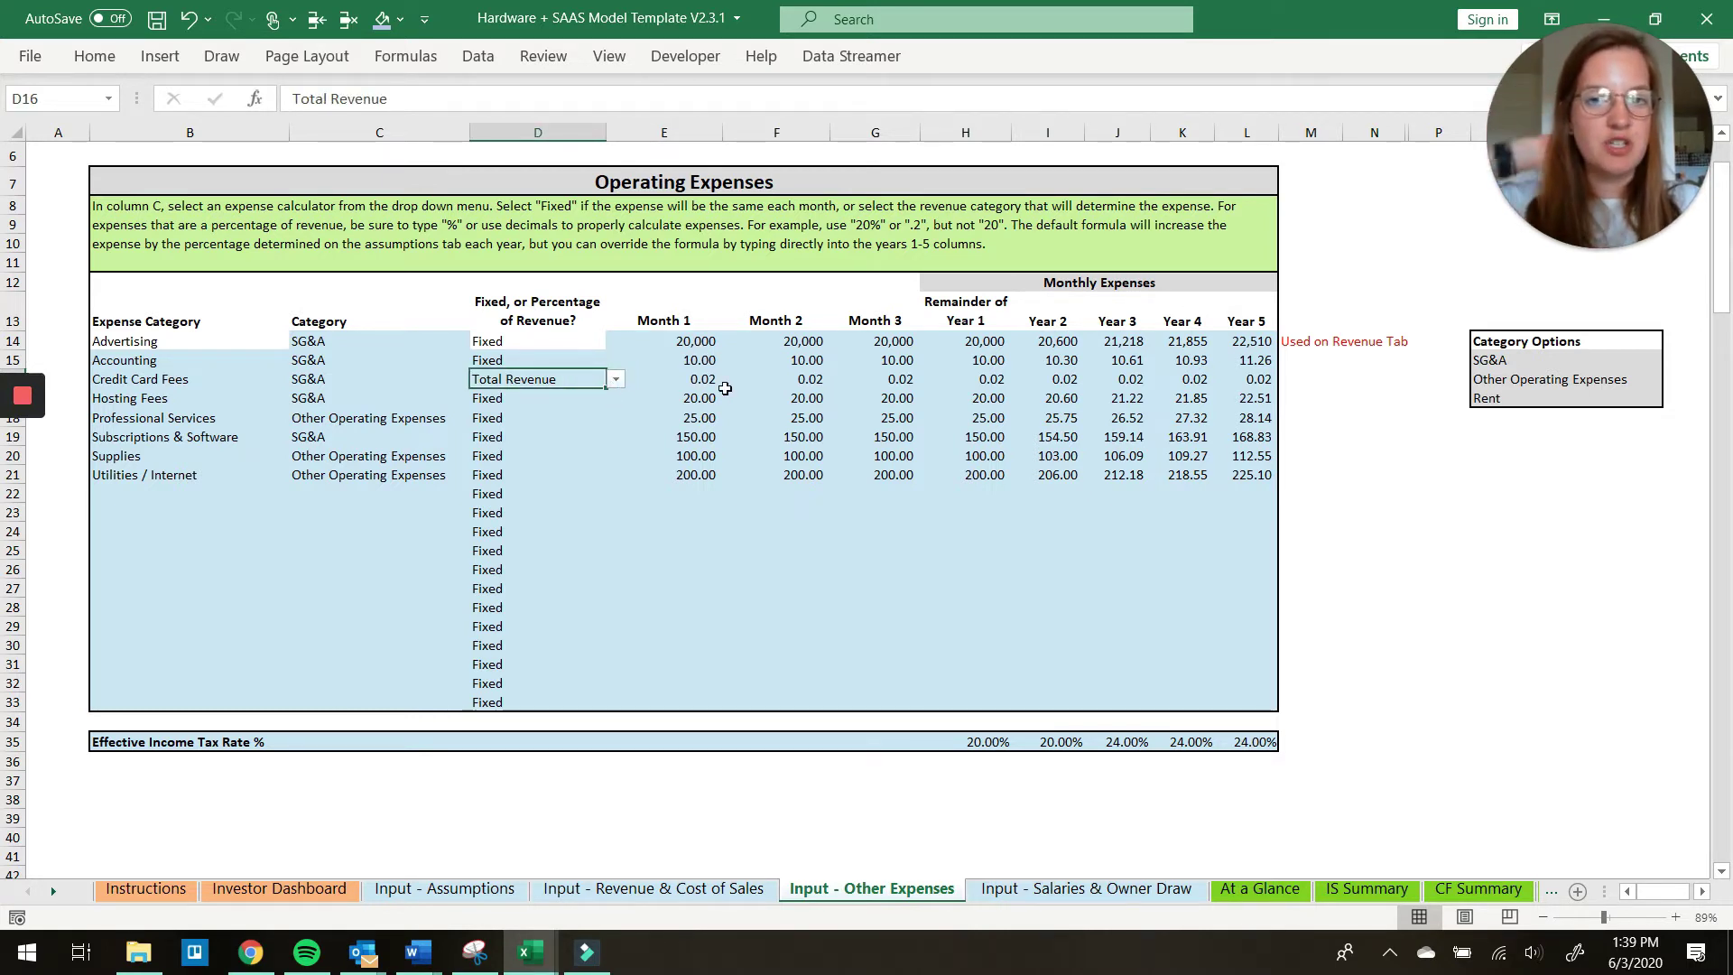
pyautogui.press('Right')
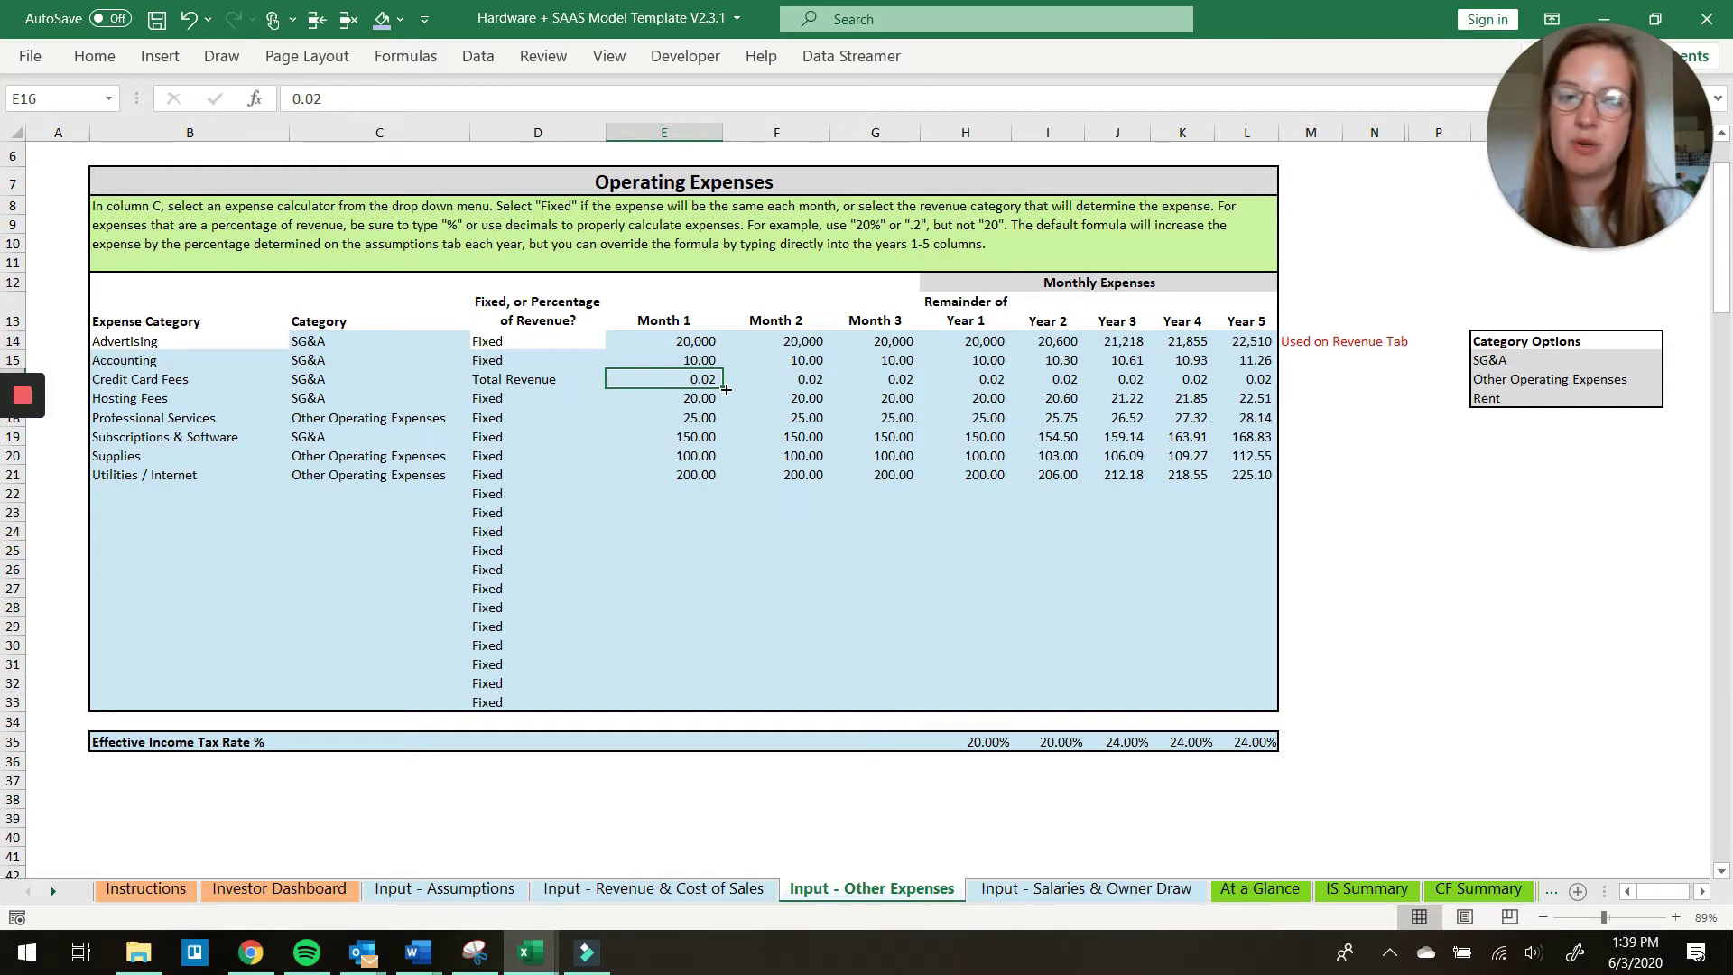
pyautogui.press('Left')
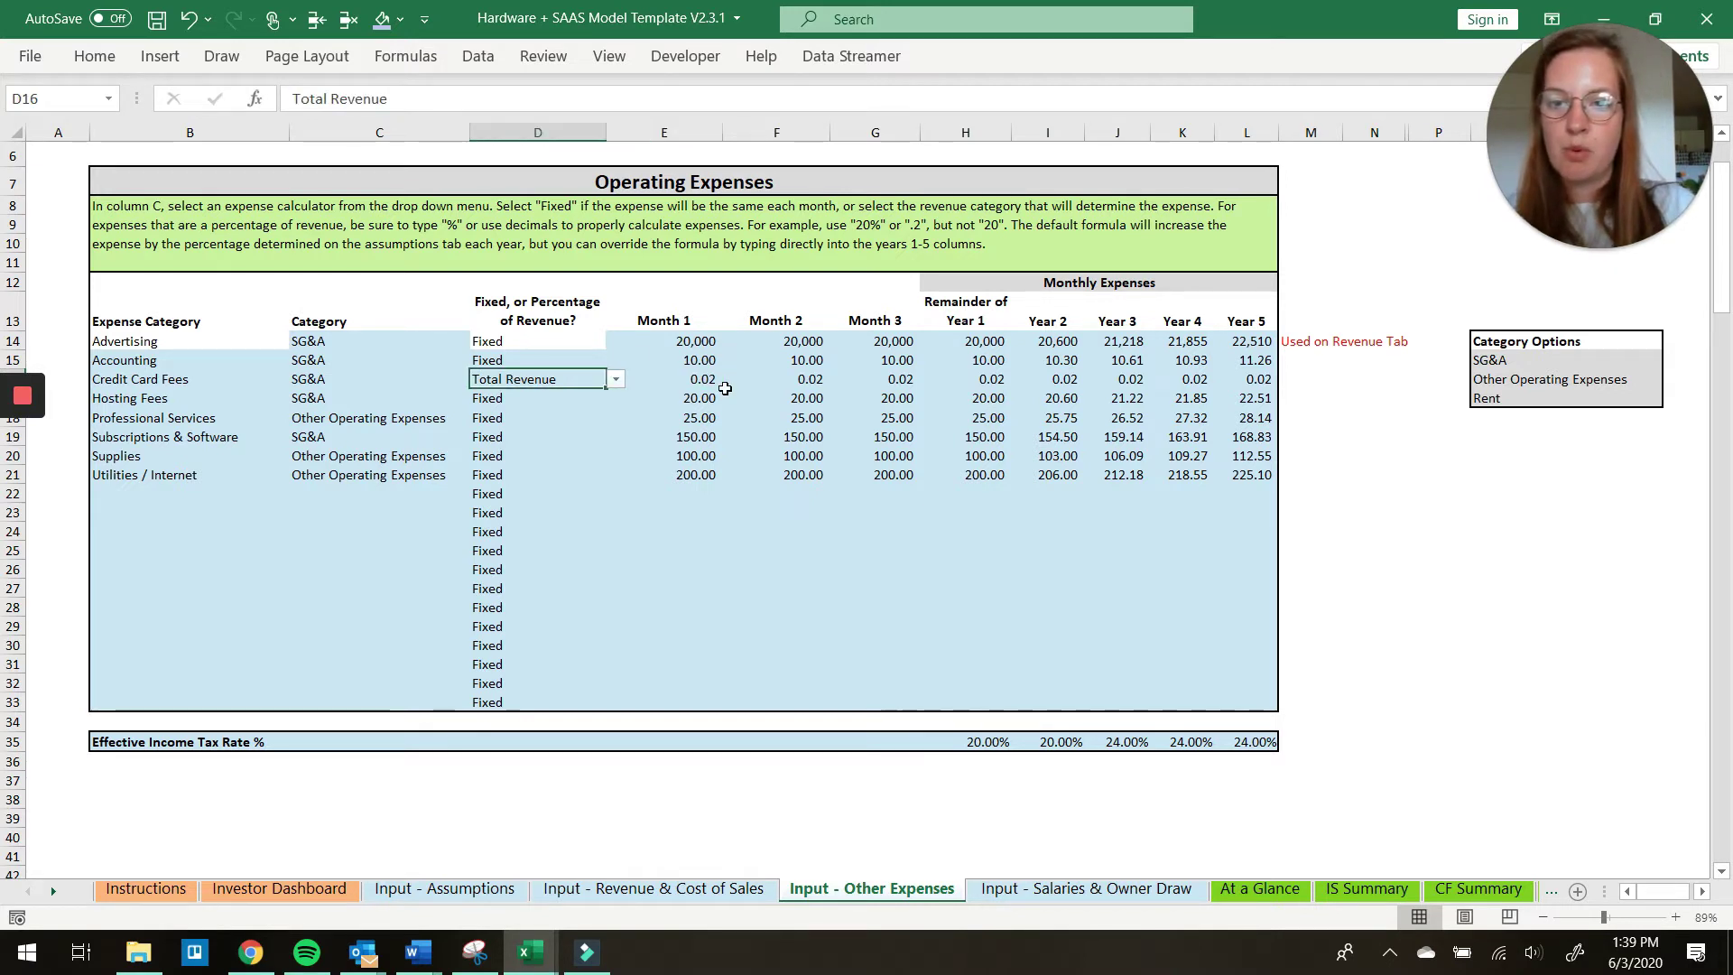
pyautogui.click(615, 384)
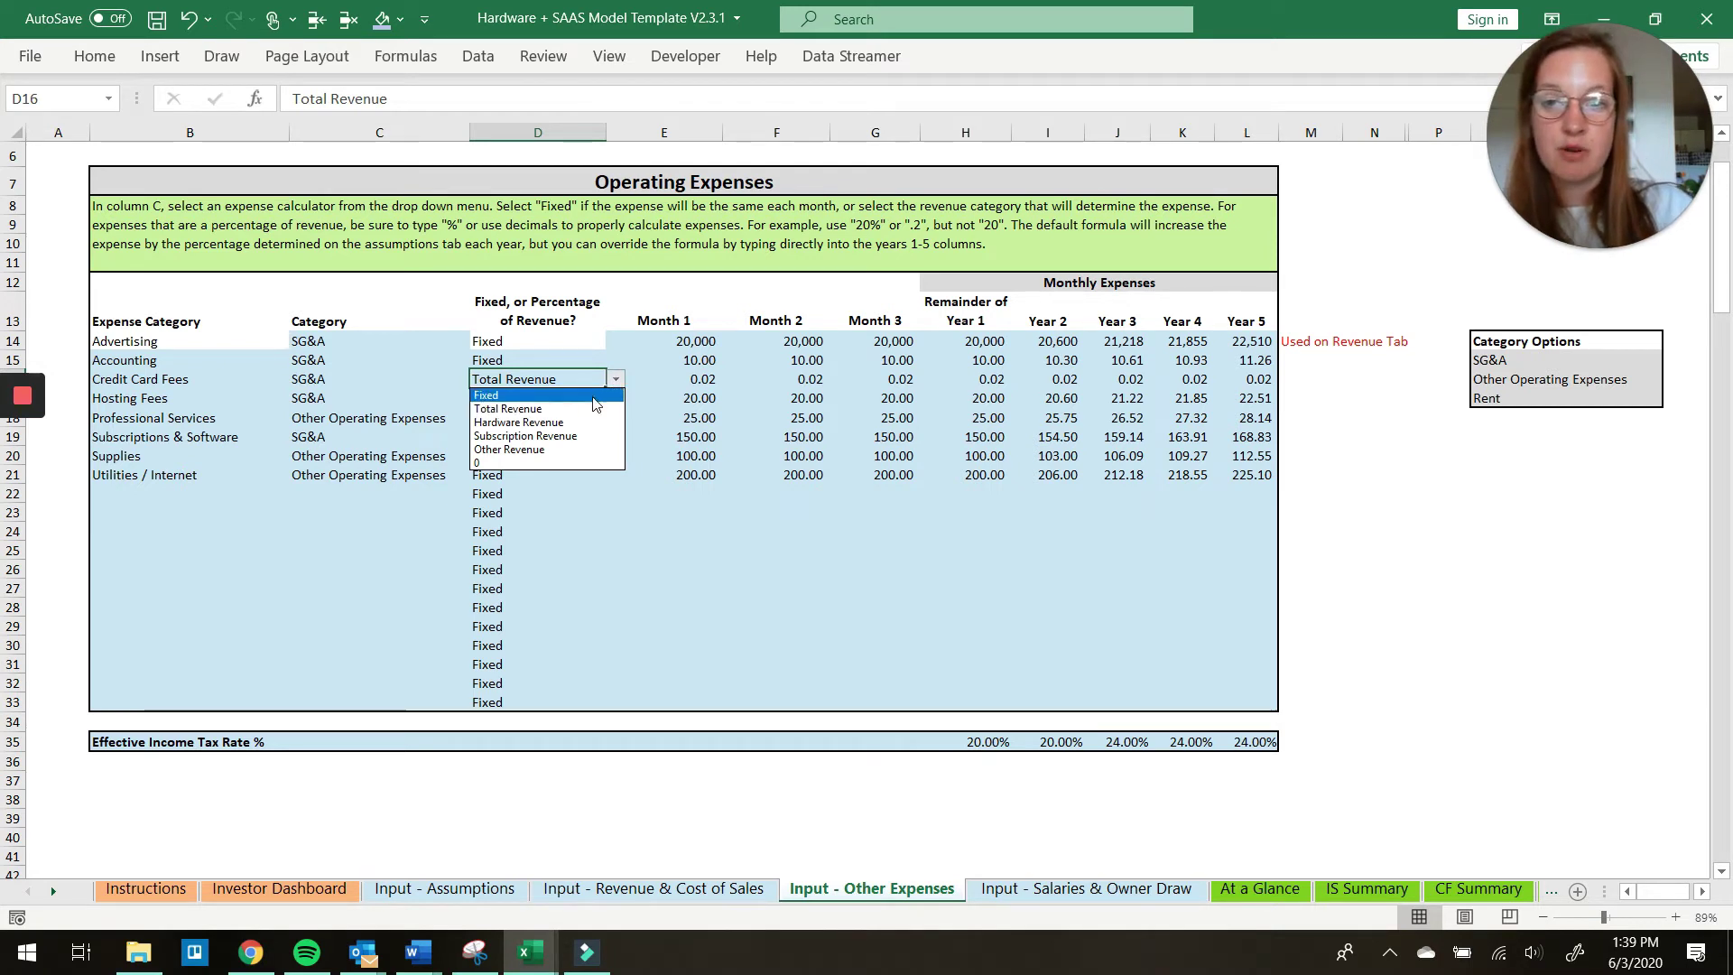
# Keep Credit Card Fees on Total Revenue at 0.02, then view the Salaries & Owner Draw sheet
pyautogui.click(545, 411)
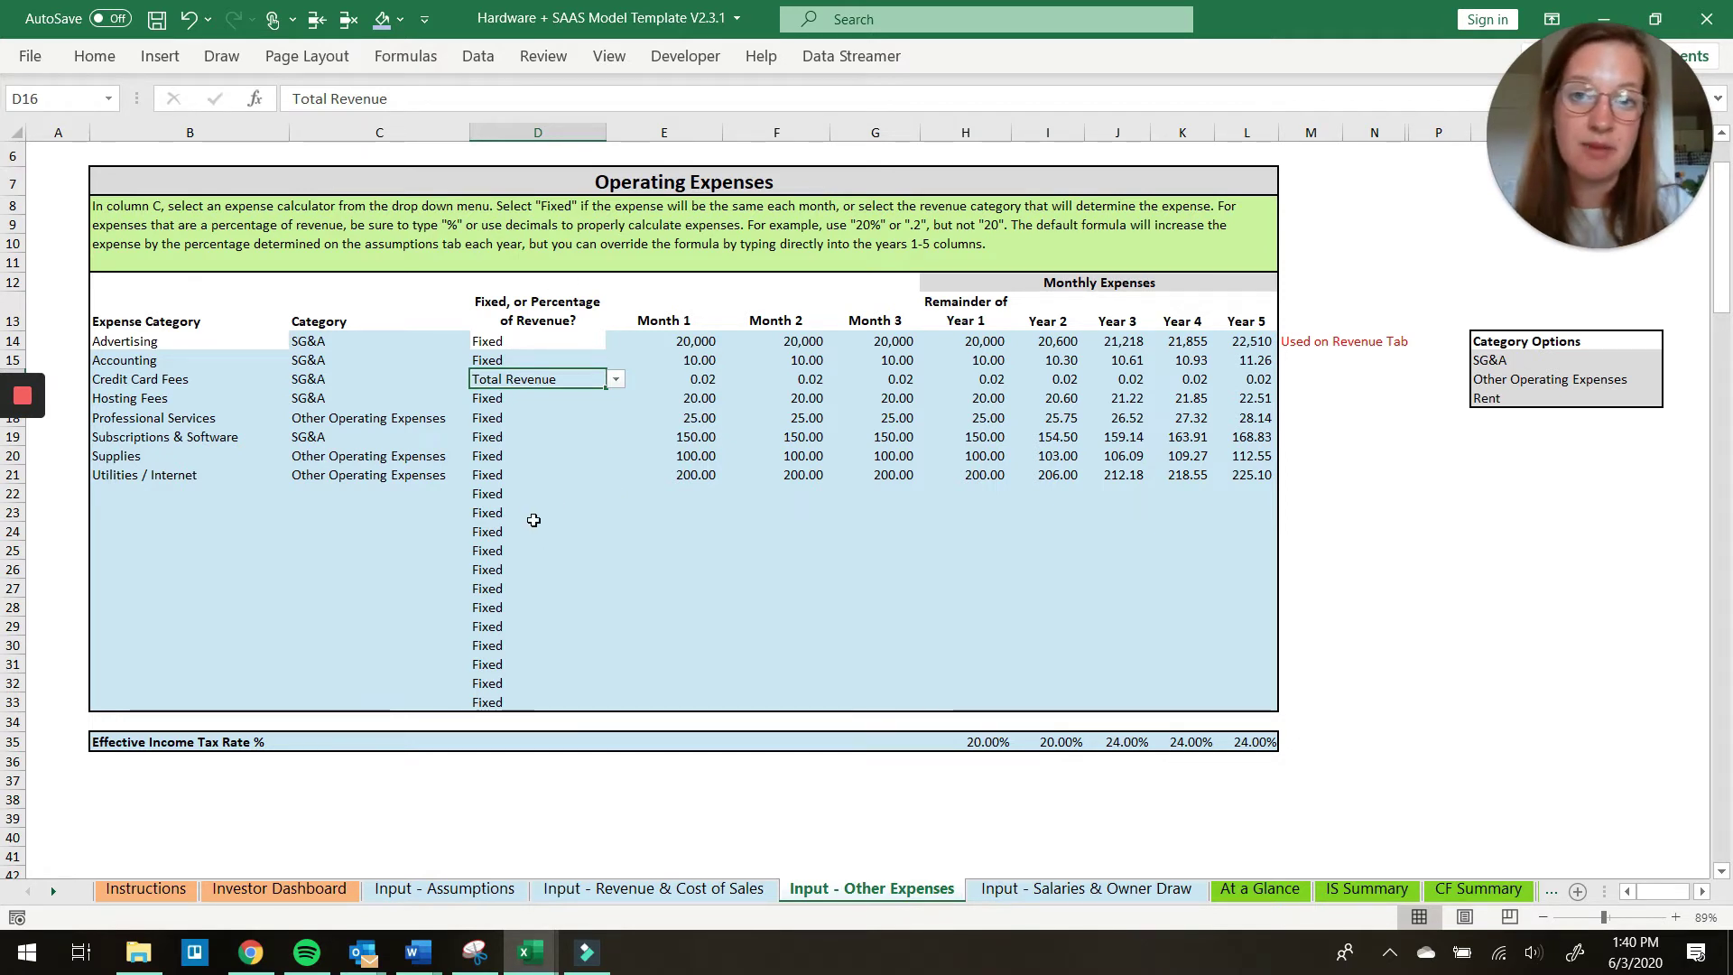
pyautogui.click(710, 380)
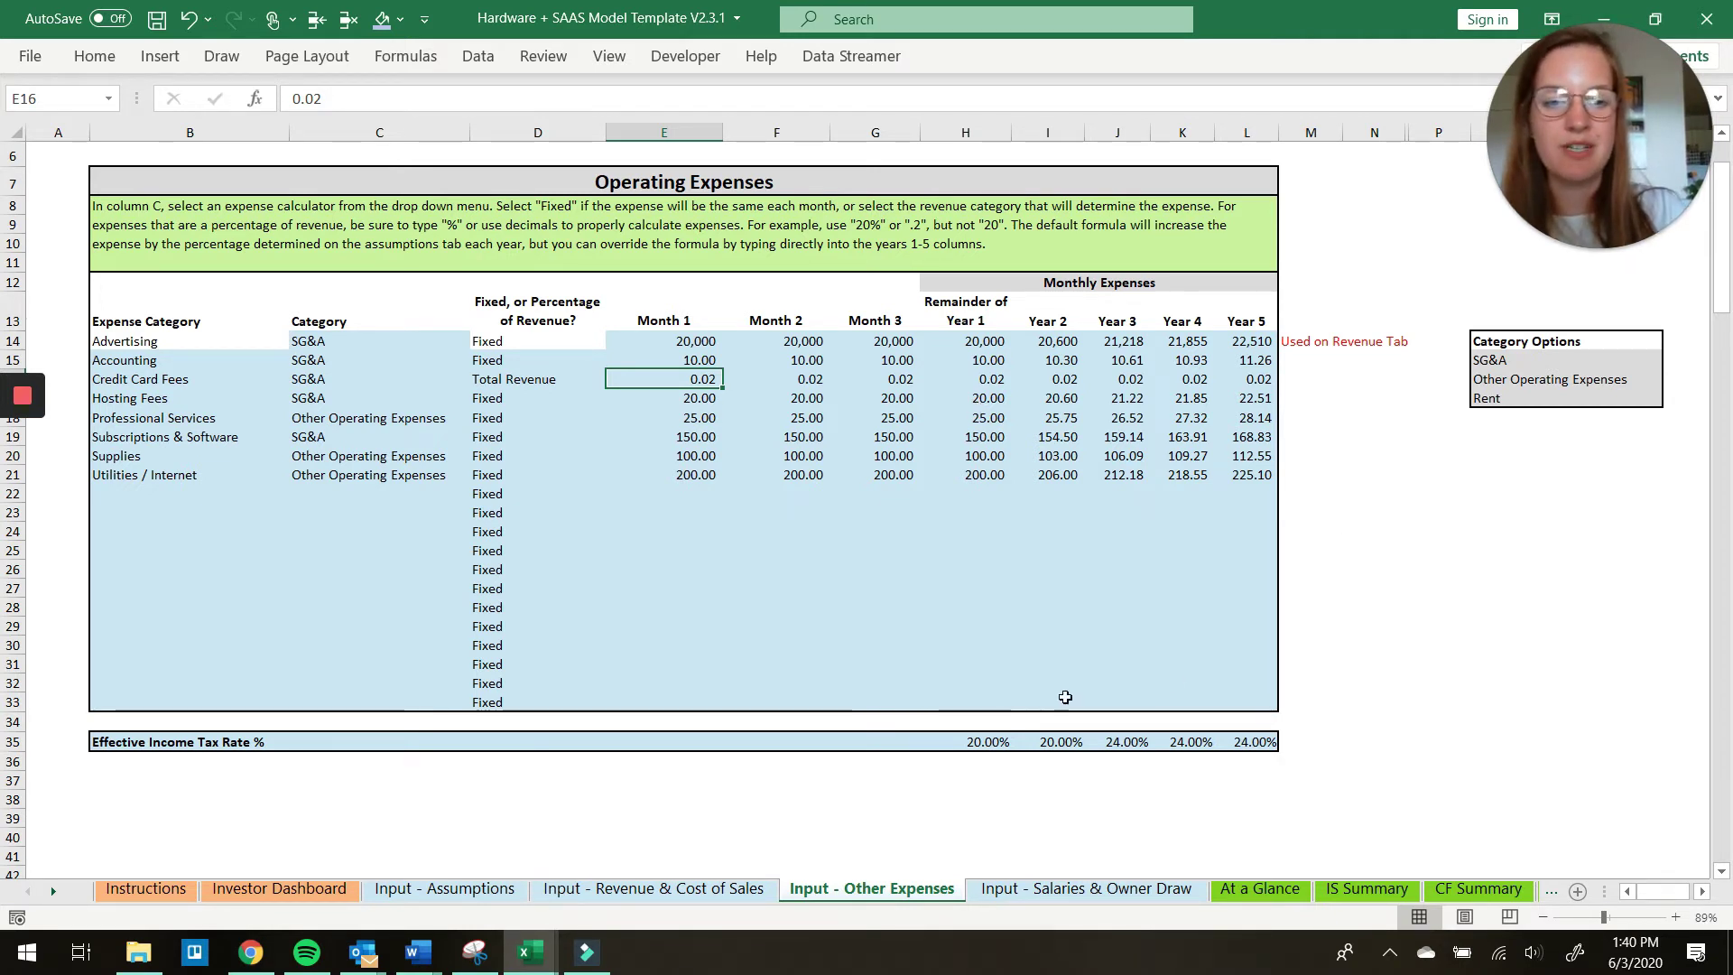
pyautogui.click(1102, 892)
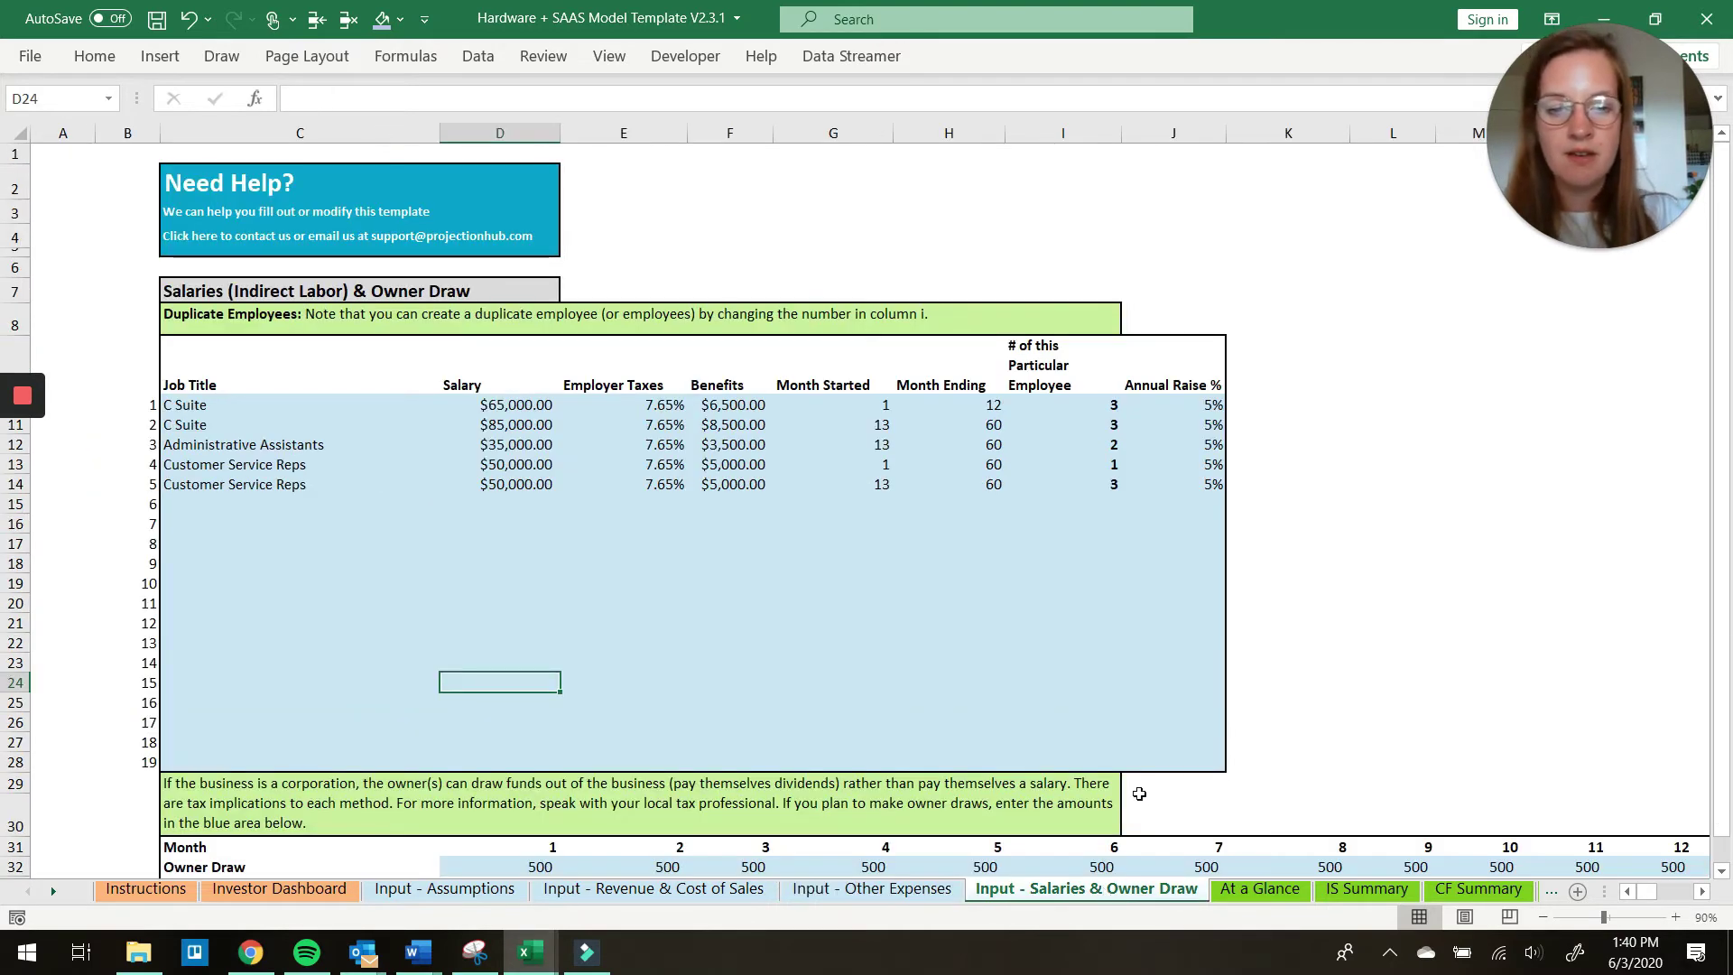
pyautogui.scroll(-2, 1344, 659)
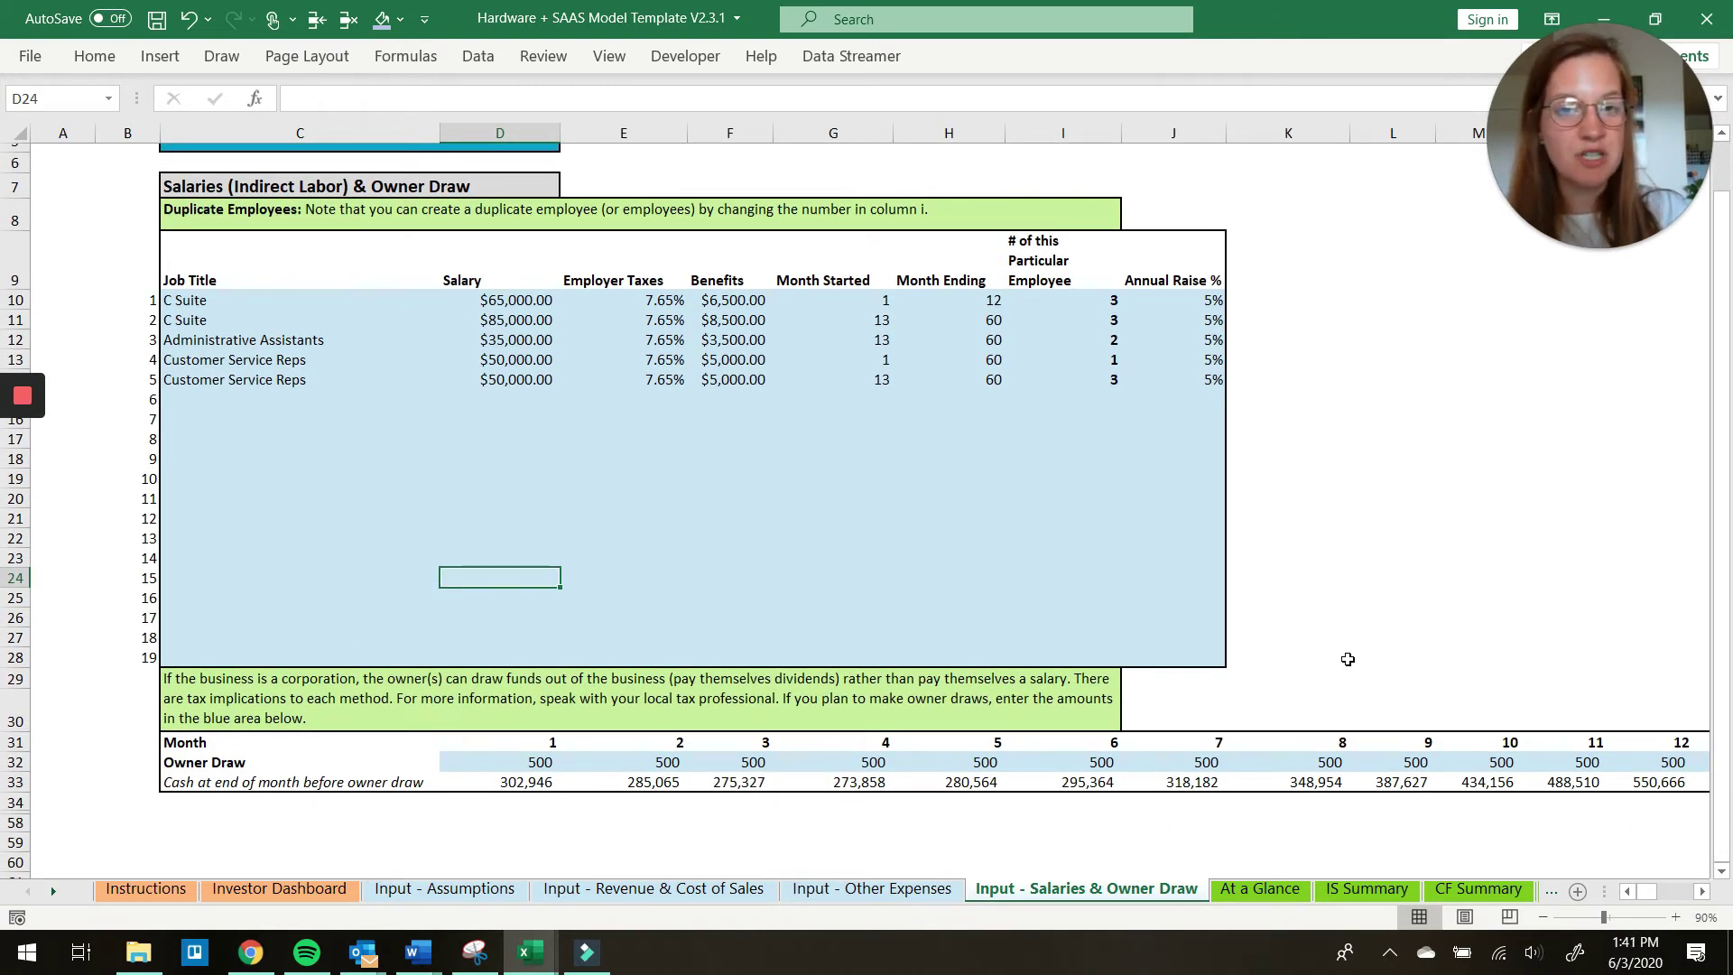
pyautogui.scroll(1, 1347, 659)
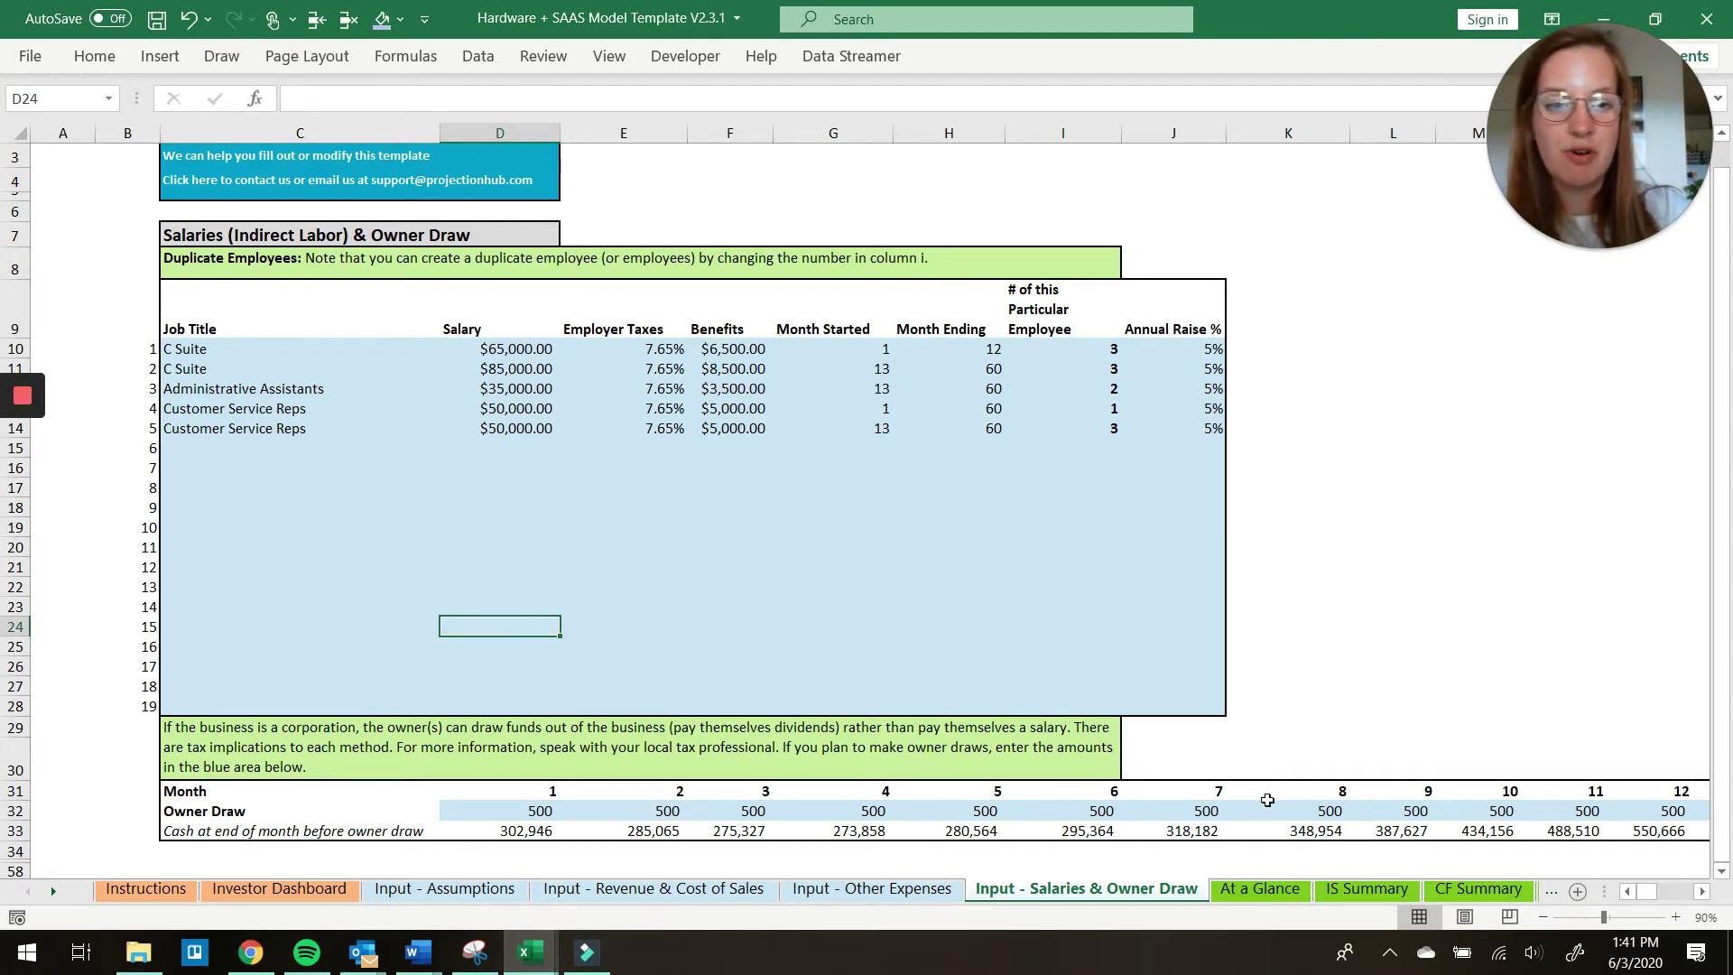
# Browse the At a Glance charts, then bring up the IS Summary five-year income statement
pyautogui.click(1264, 889)
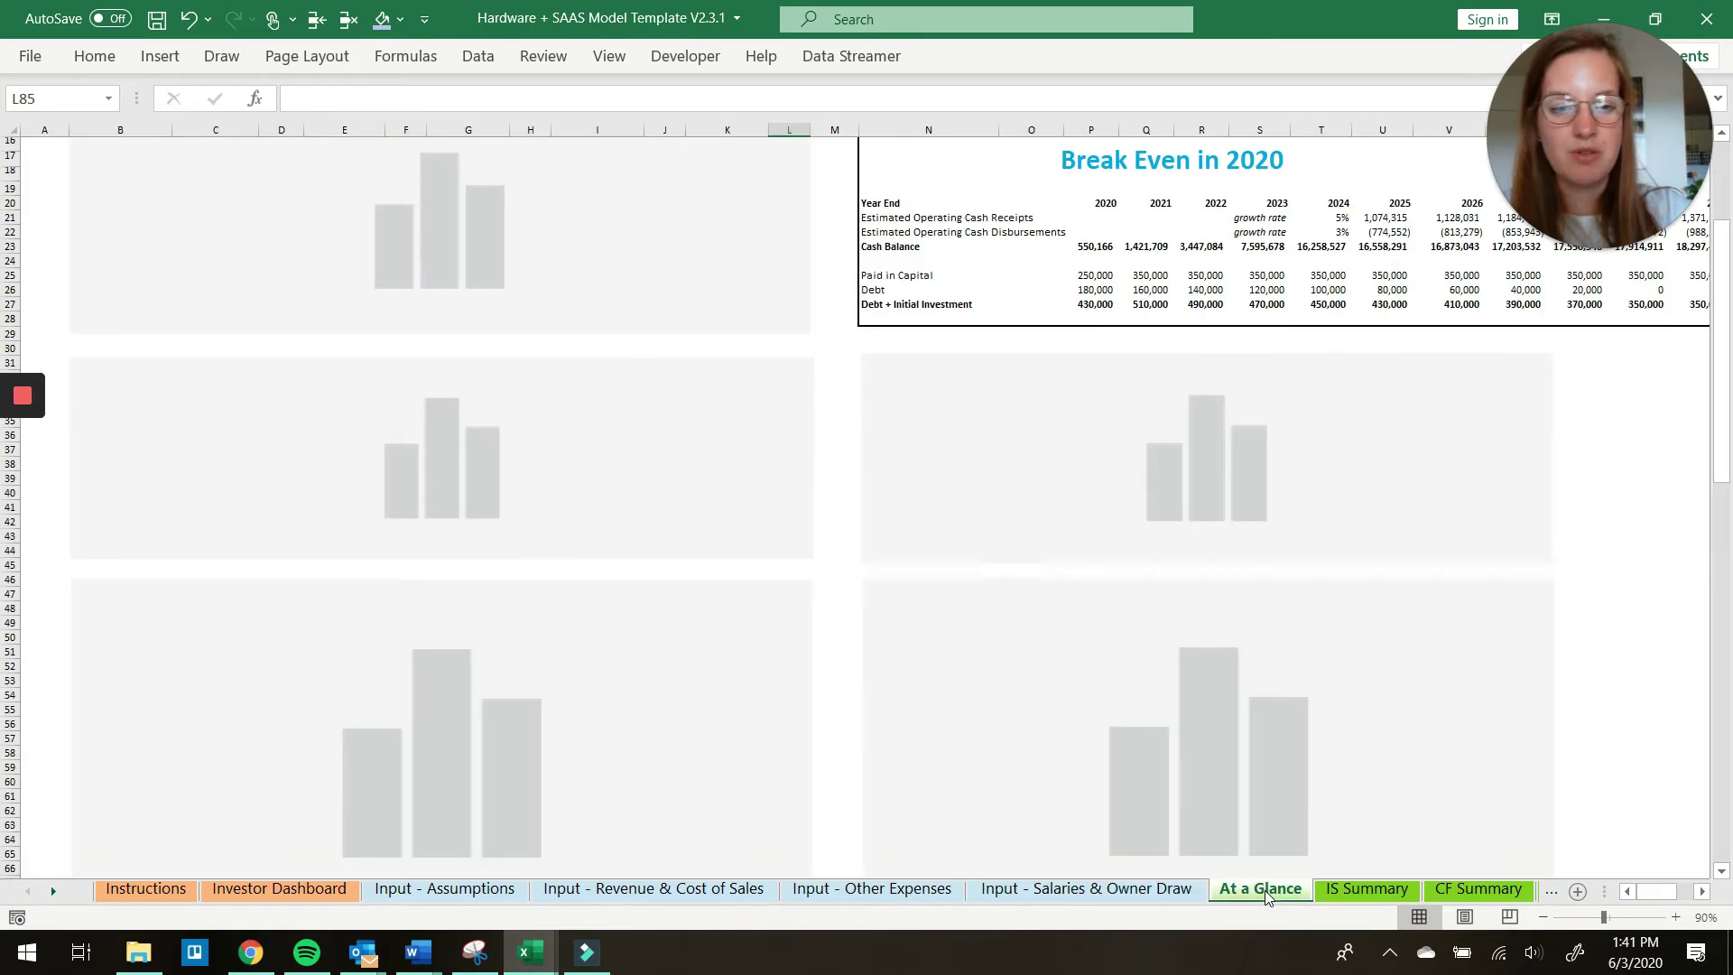
pyautogui.scroll(-5, 1390, 690)
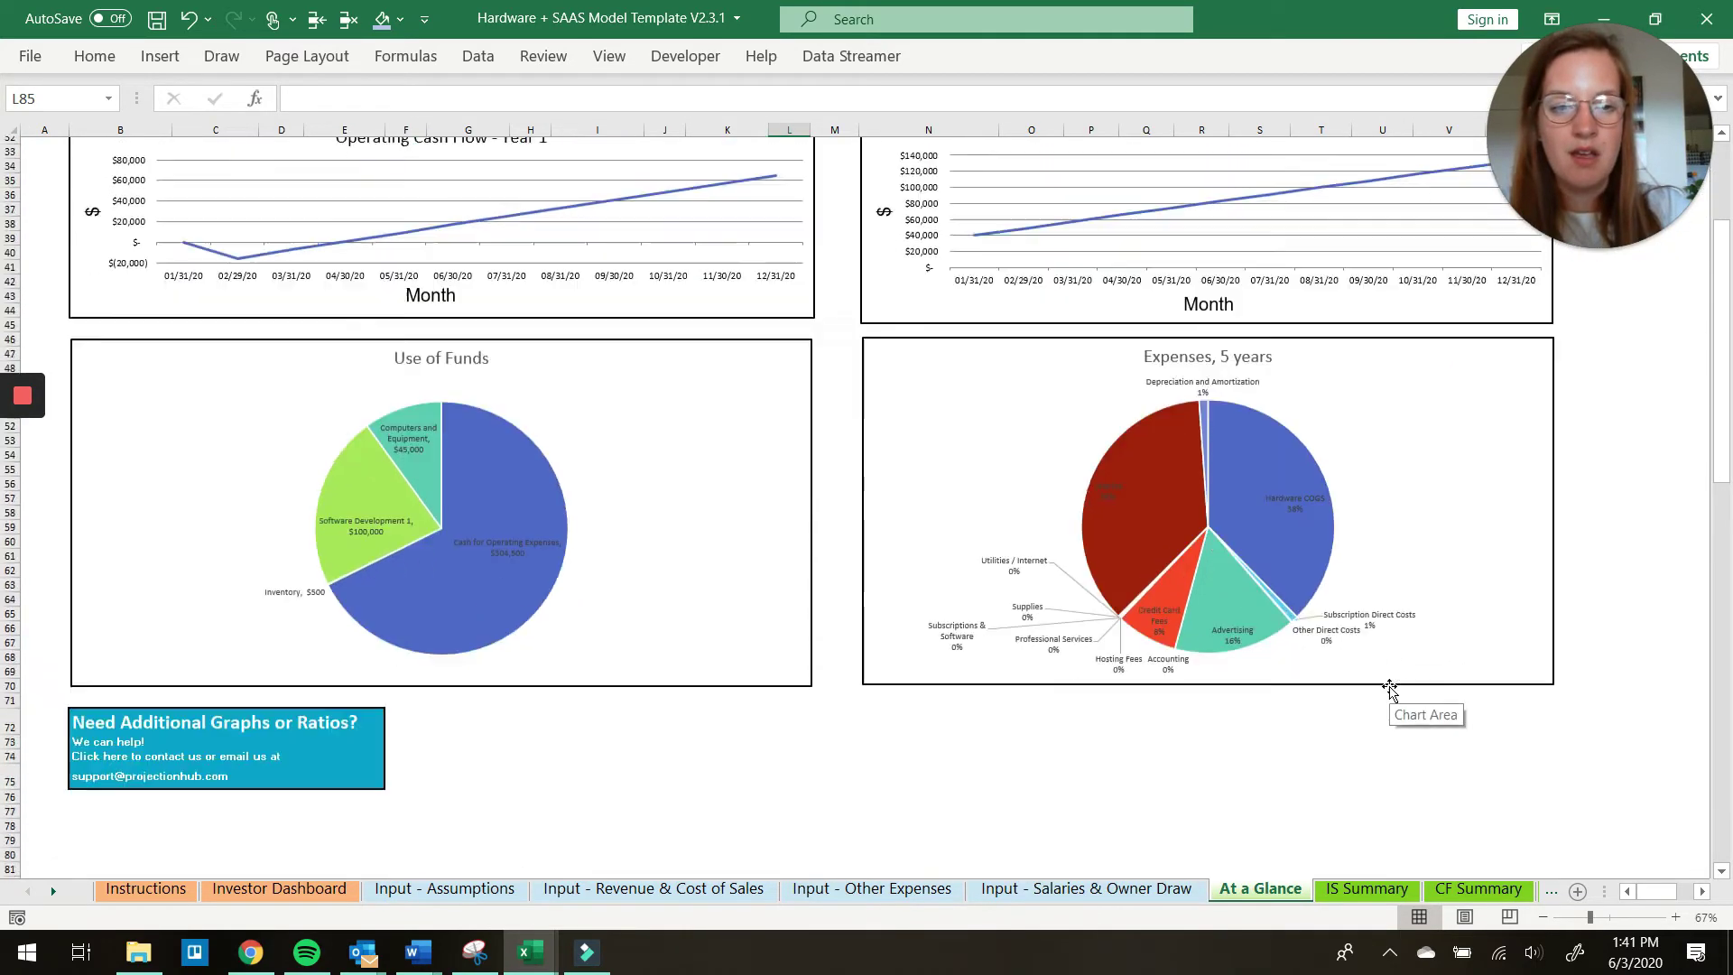
pyautogui.scroll(5, 1390, 690)
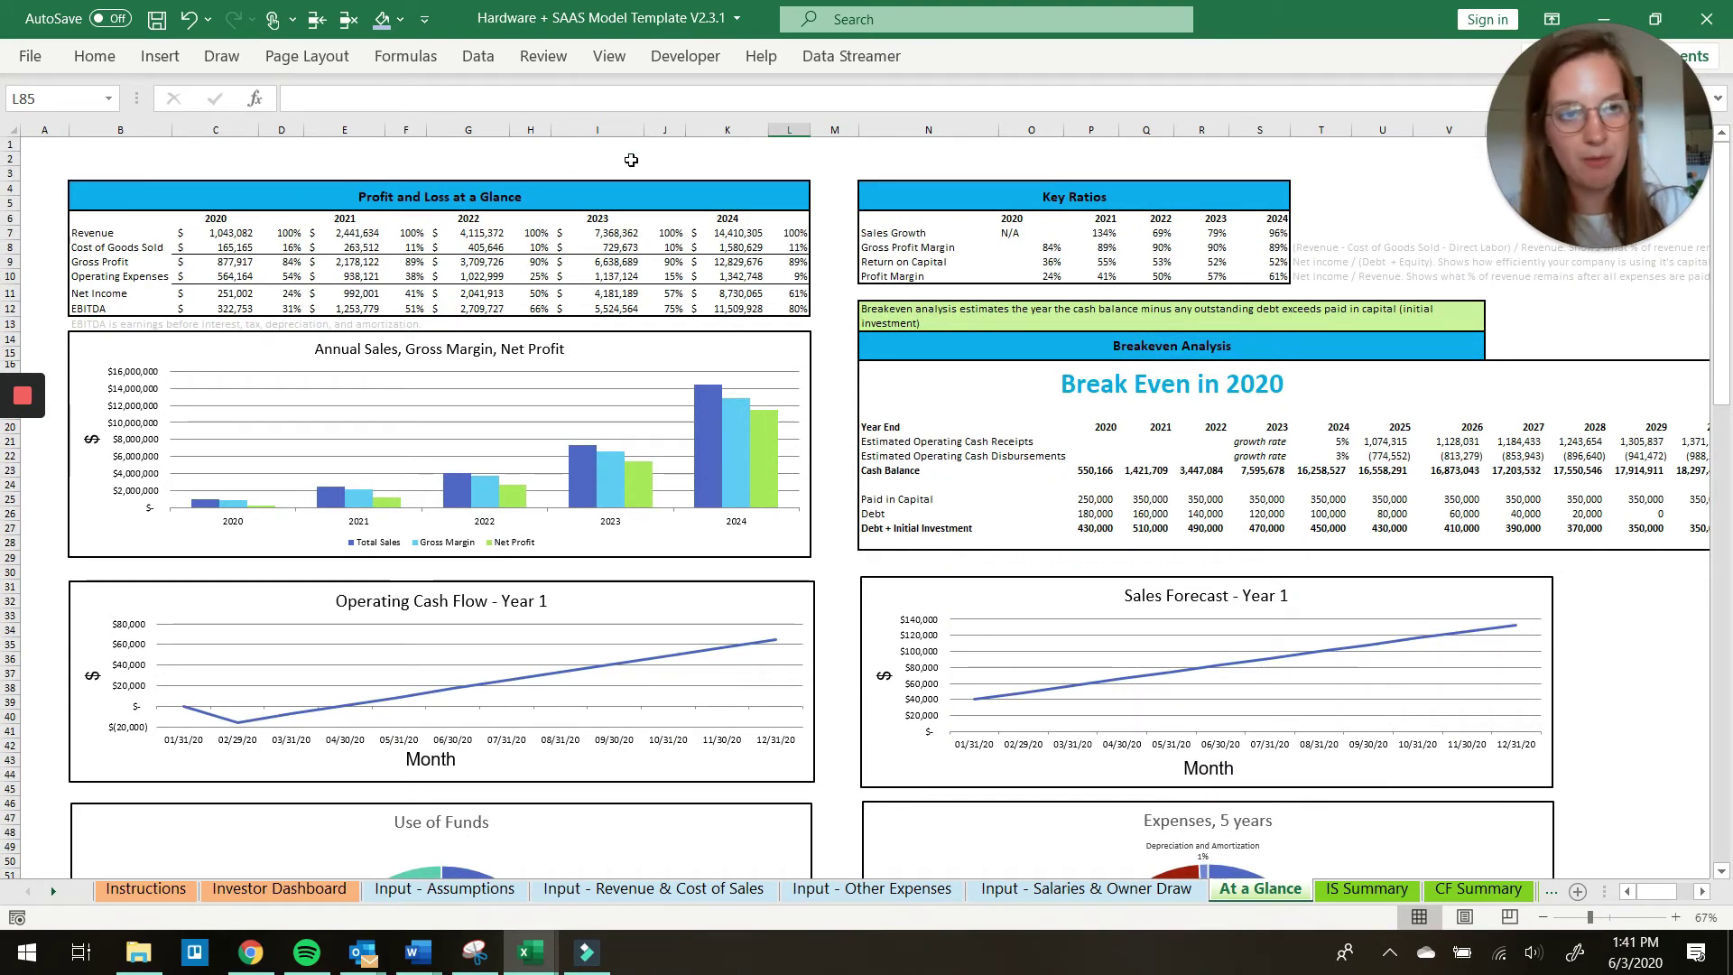
pyautogui.scroll(-9, 631, 162)
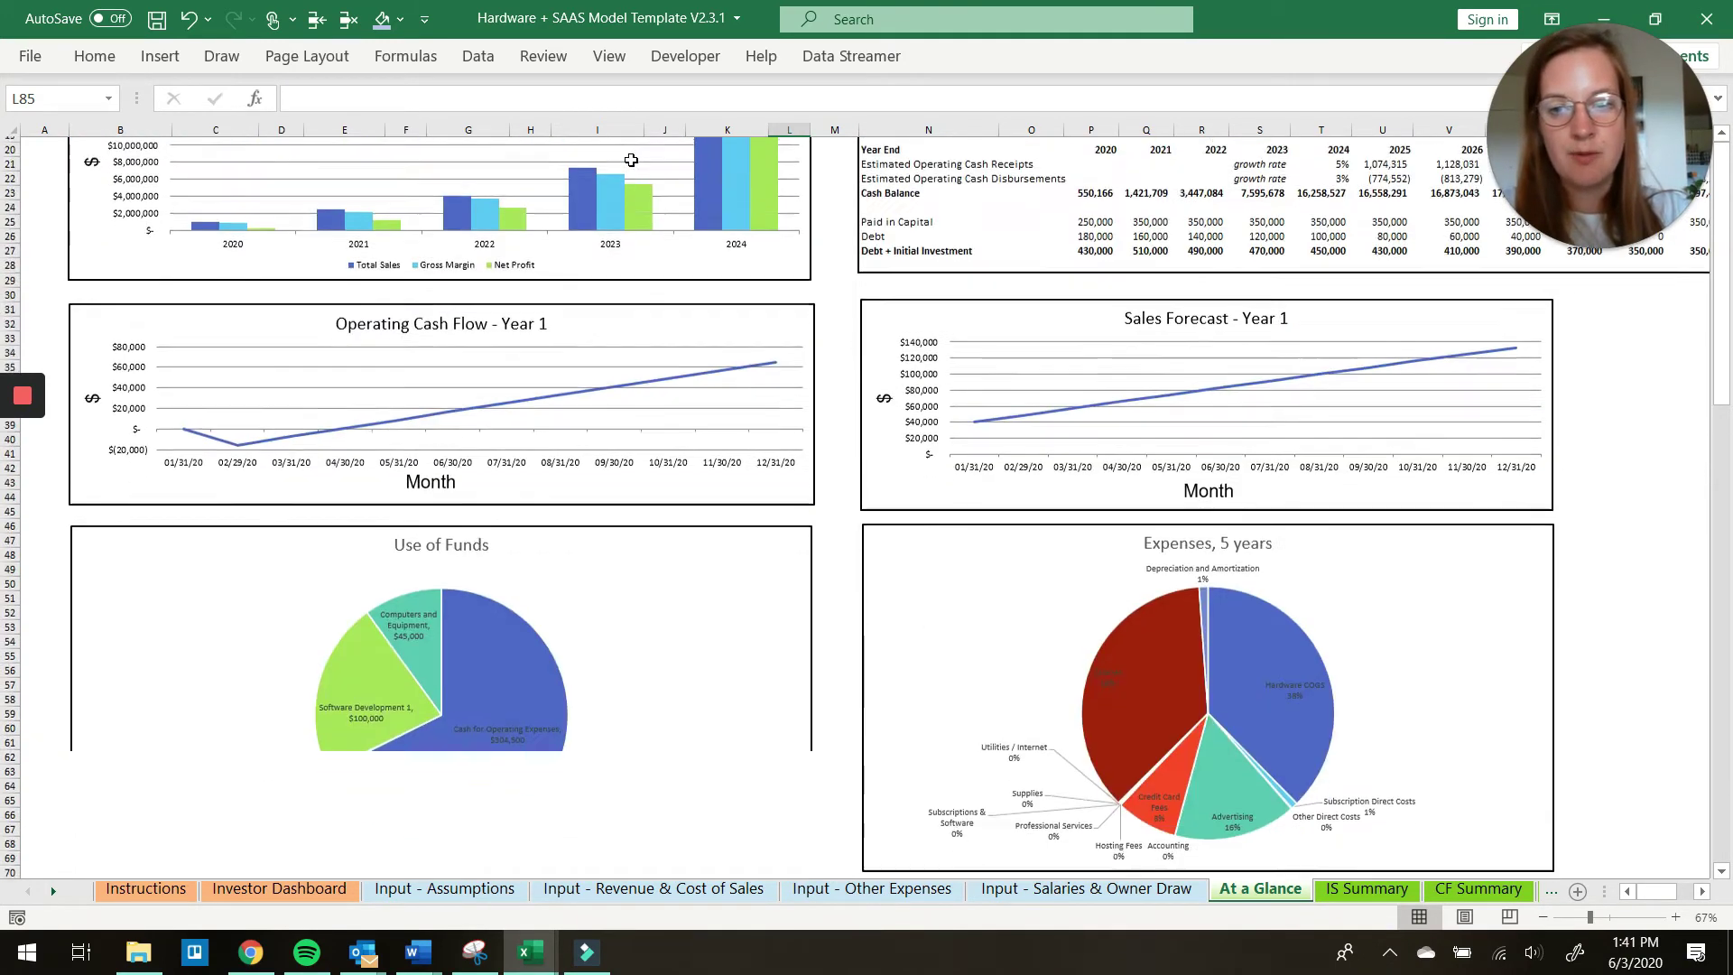
pyautogui.scroll(-6, 631, 165)
pyautogui.scroll(15, 631, 162)
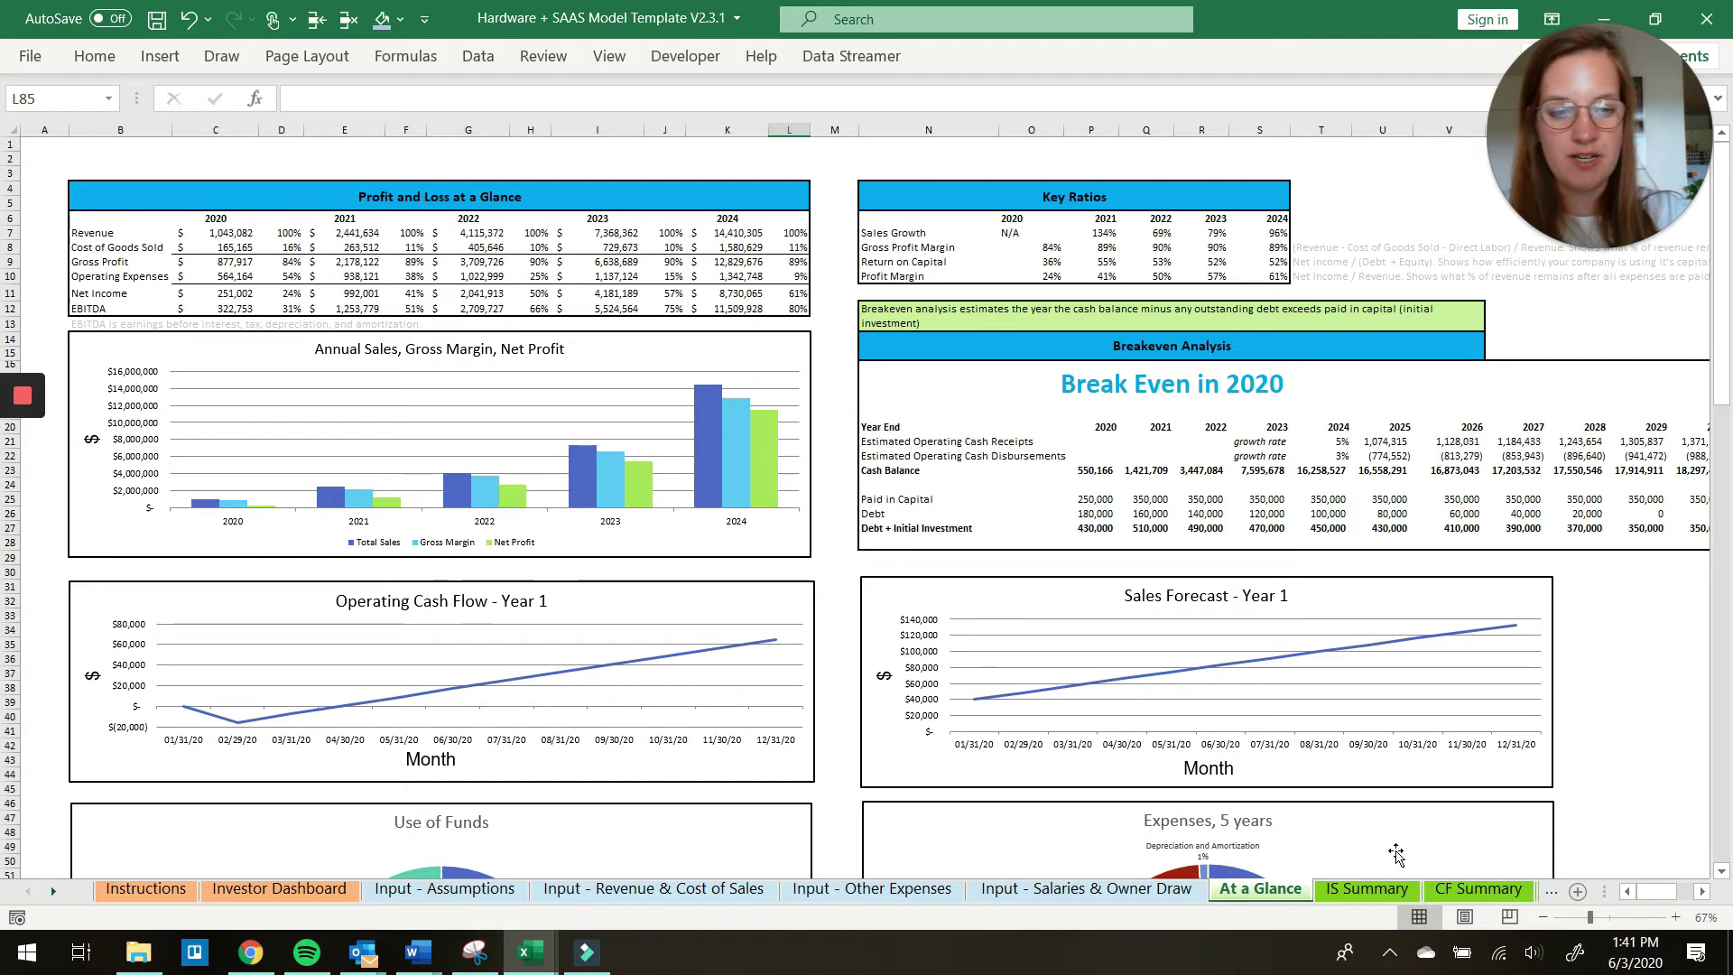
pyautogui.click(1366, 893)
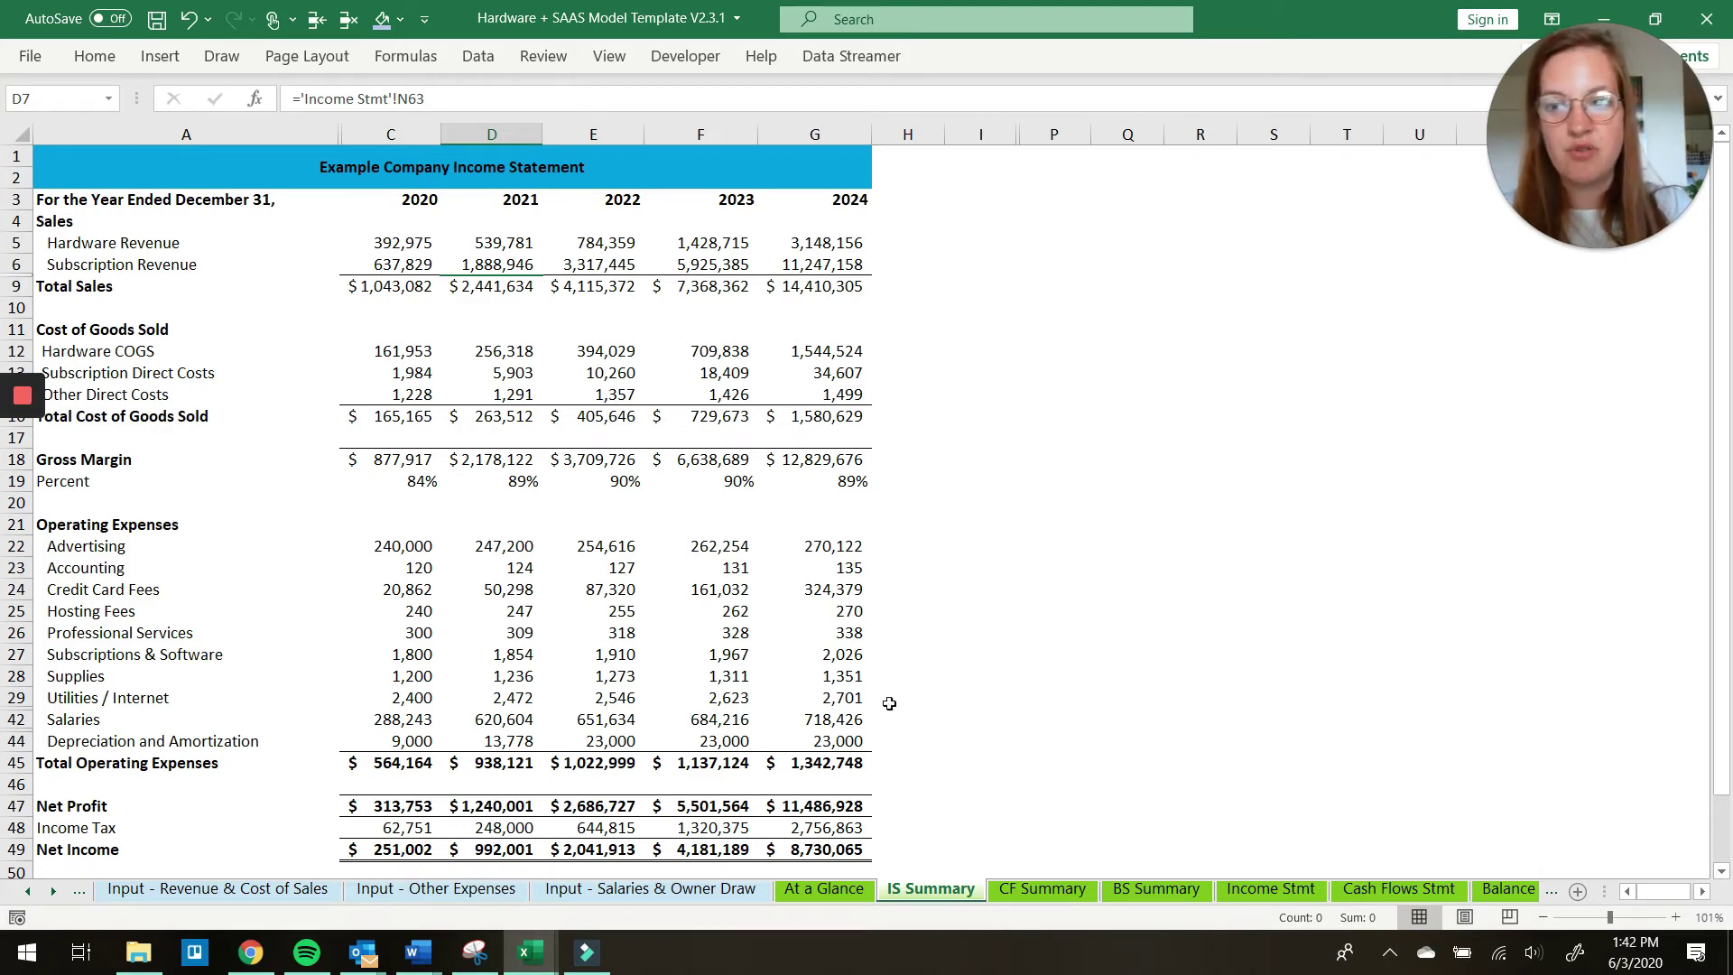
# Review IS Summary, then widen CF Summary column F to show the 2024 ending cash
pyautogui.scroll(-3, 895, 708)
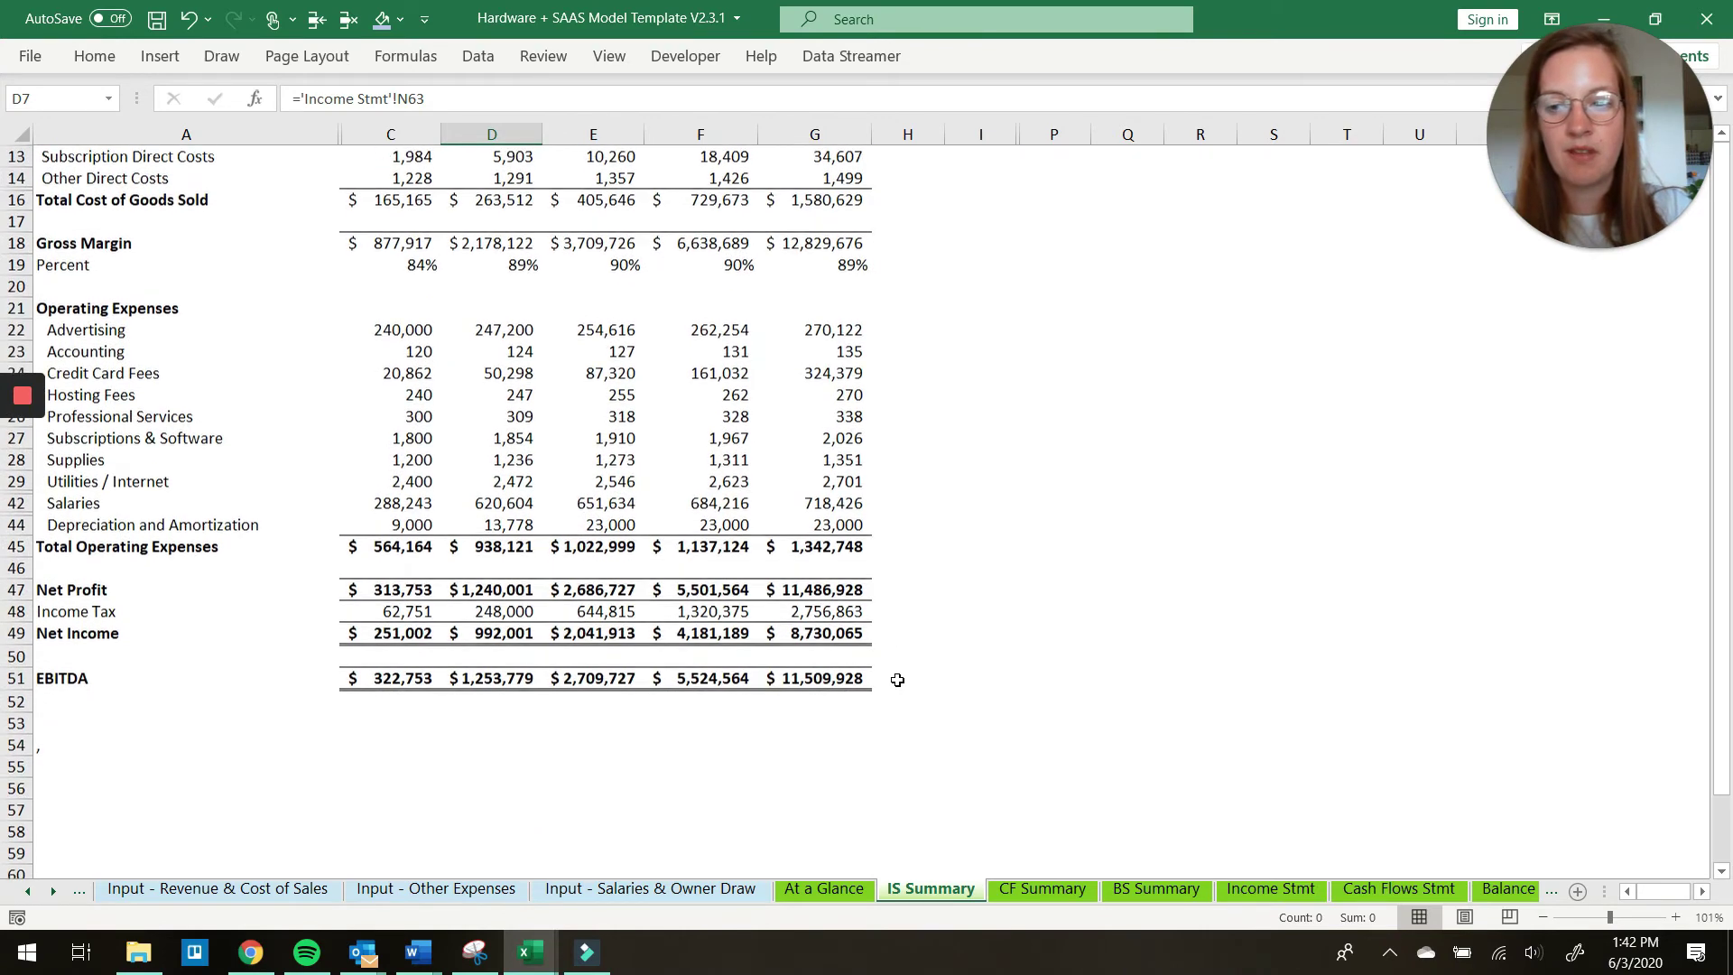
pyautogui.scroll(4, 897, 679)
pyautogui.click(1040, 889)
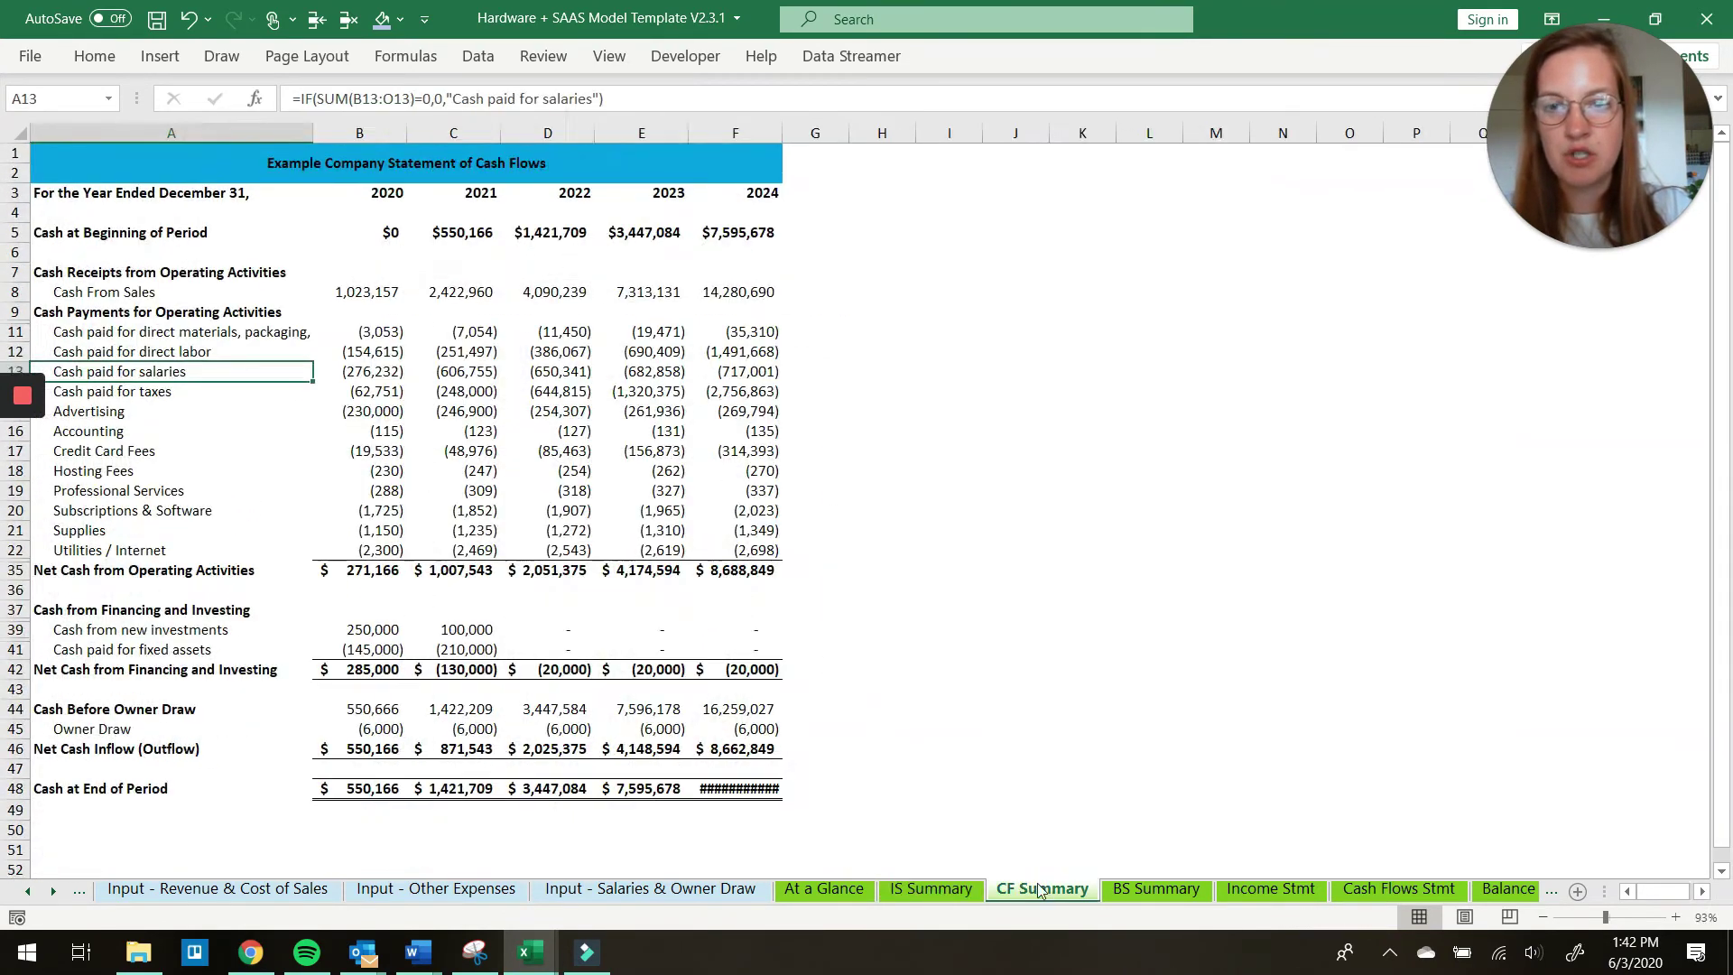
pyautogui.scroll(-2, 1037, 638)
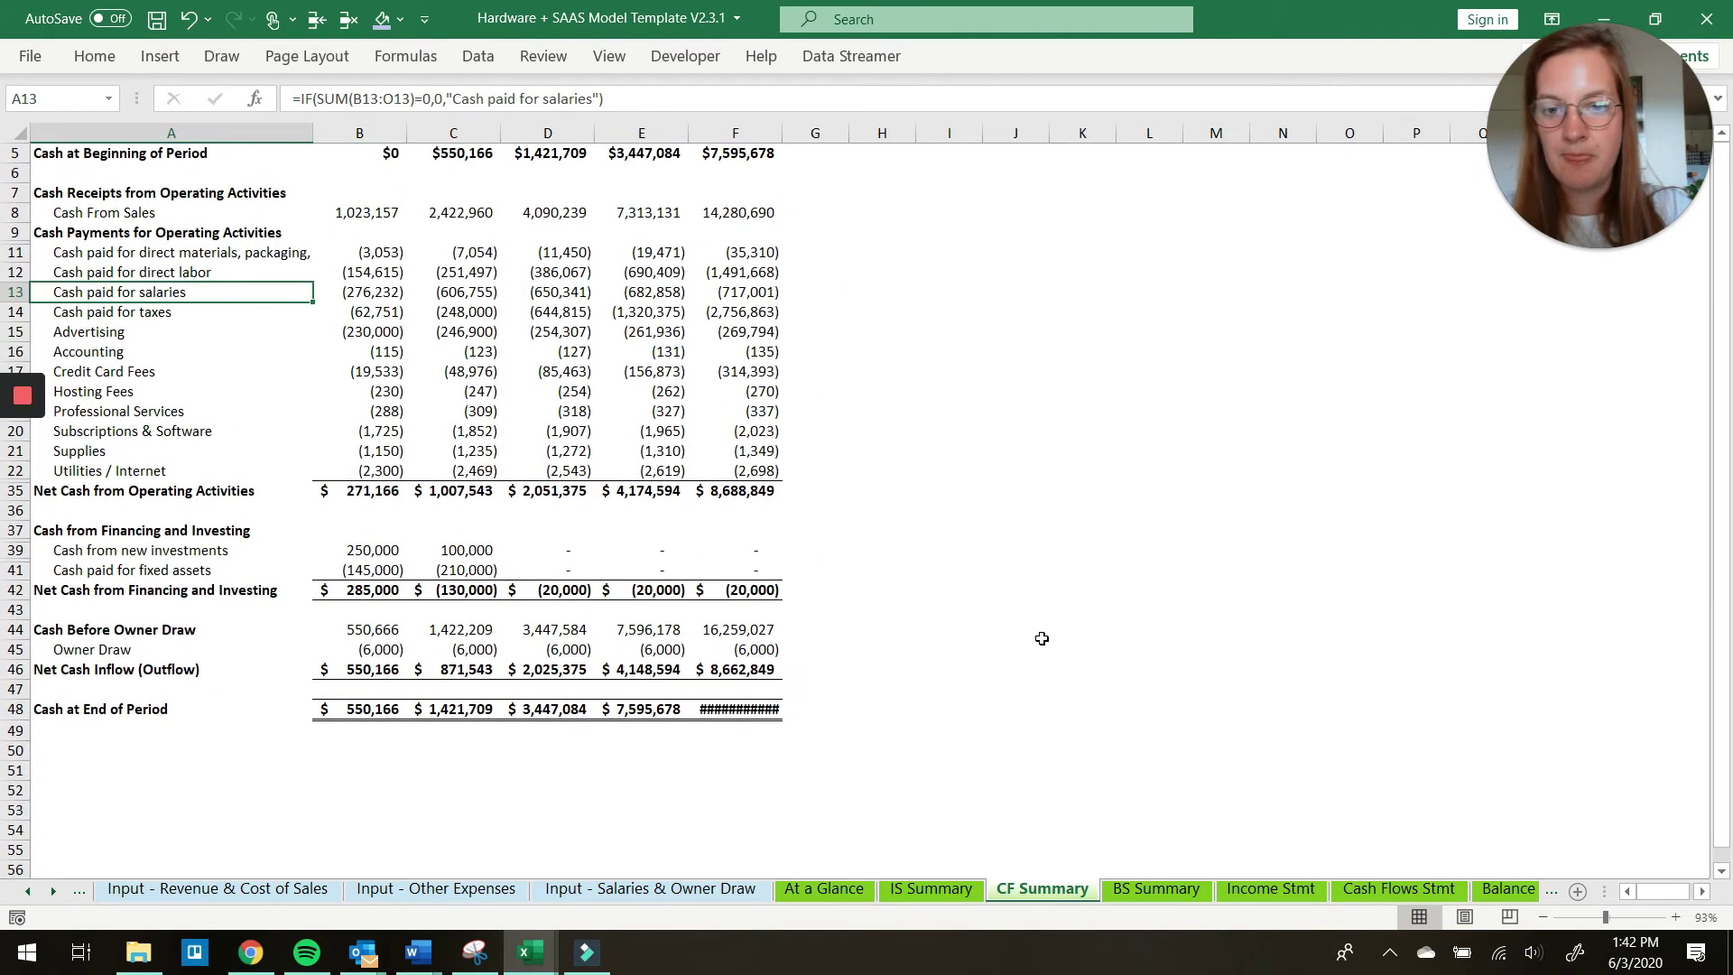
pyautogui.scroll(2, 951, 332)
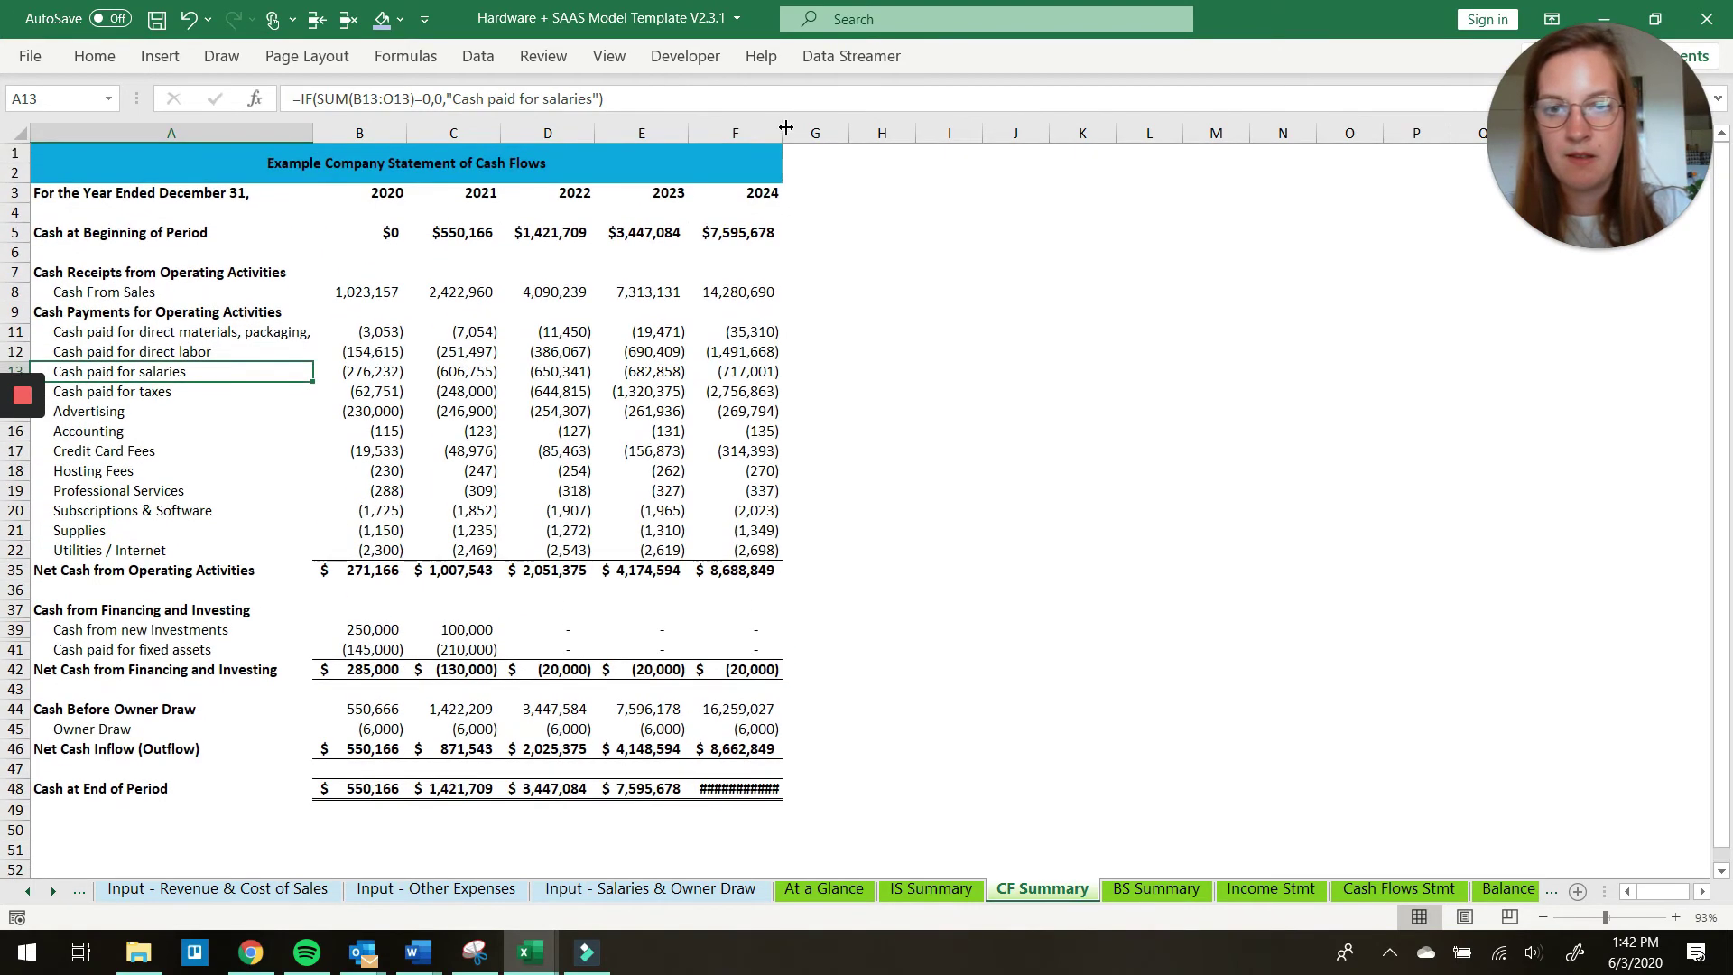
pyautogui.moveTo(785, 132); pyautogui.dragTo(789, 133)
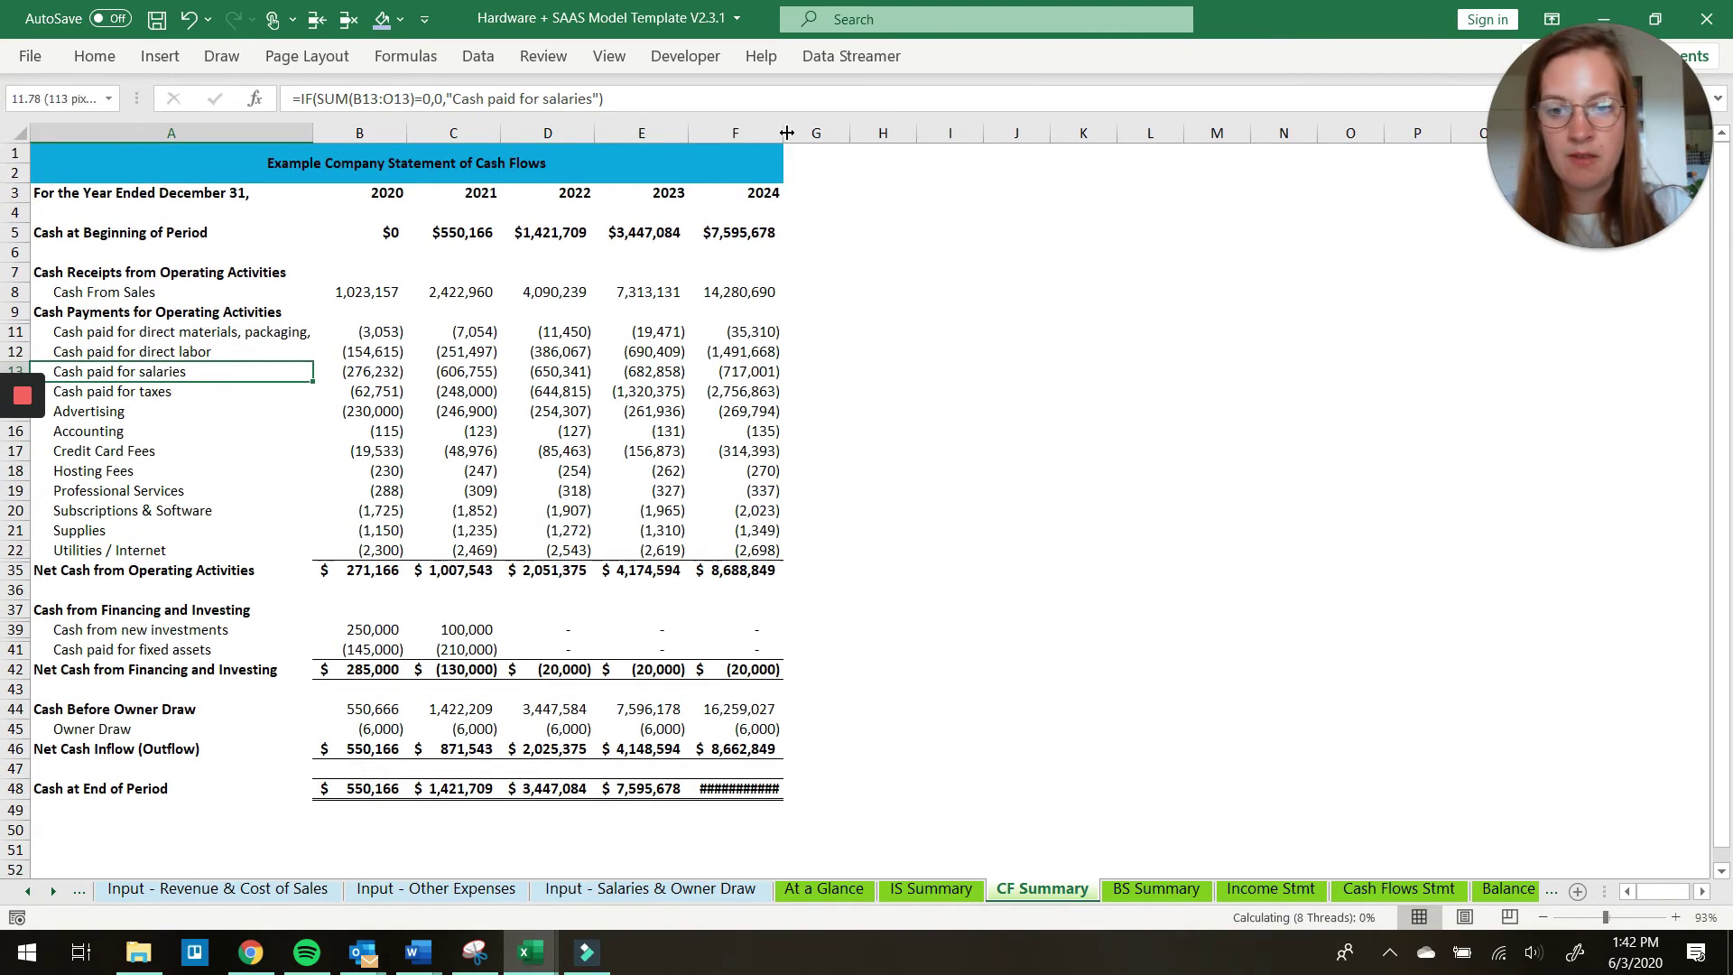
# Widen BS Summary column F to reveal 2024 totals, then move to the Income Stmt sheet
pyautogui.click(1163, 891)
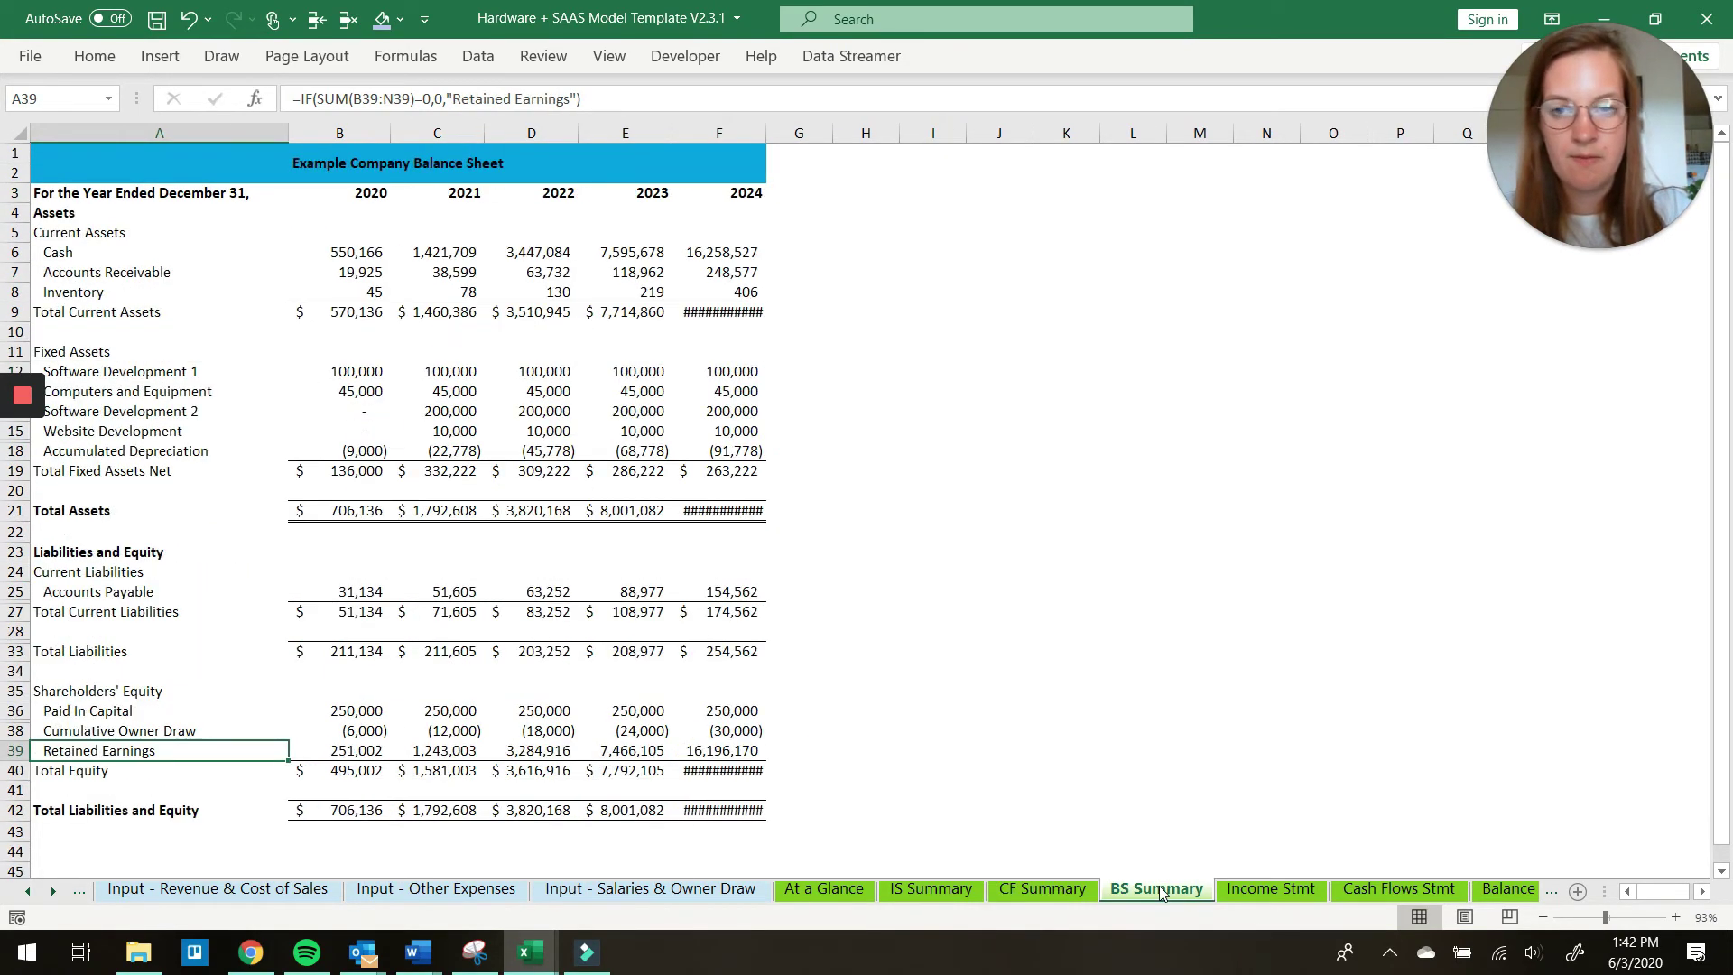
pyautogui.moveTo(767, 132); pyautogui.dragTo(770, 133)
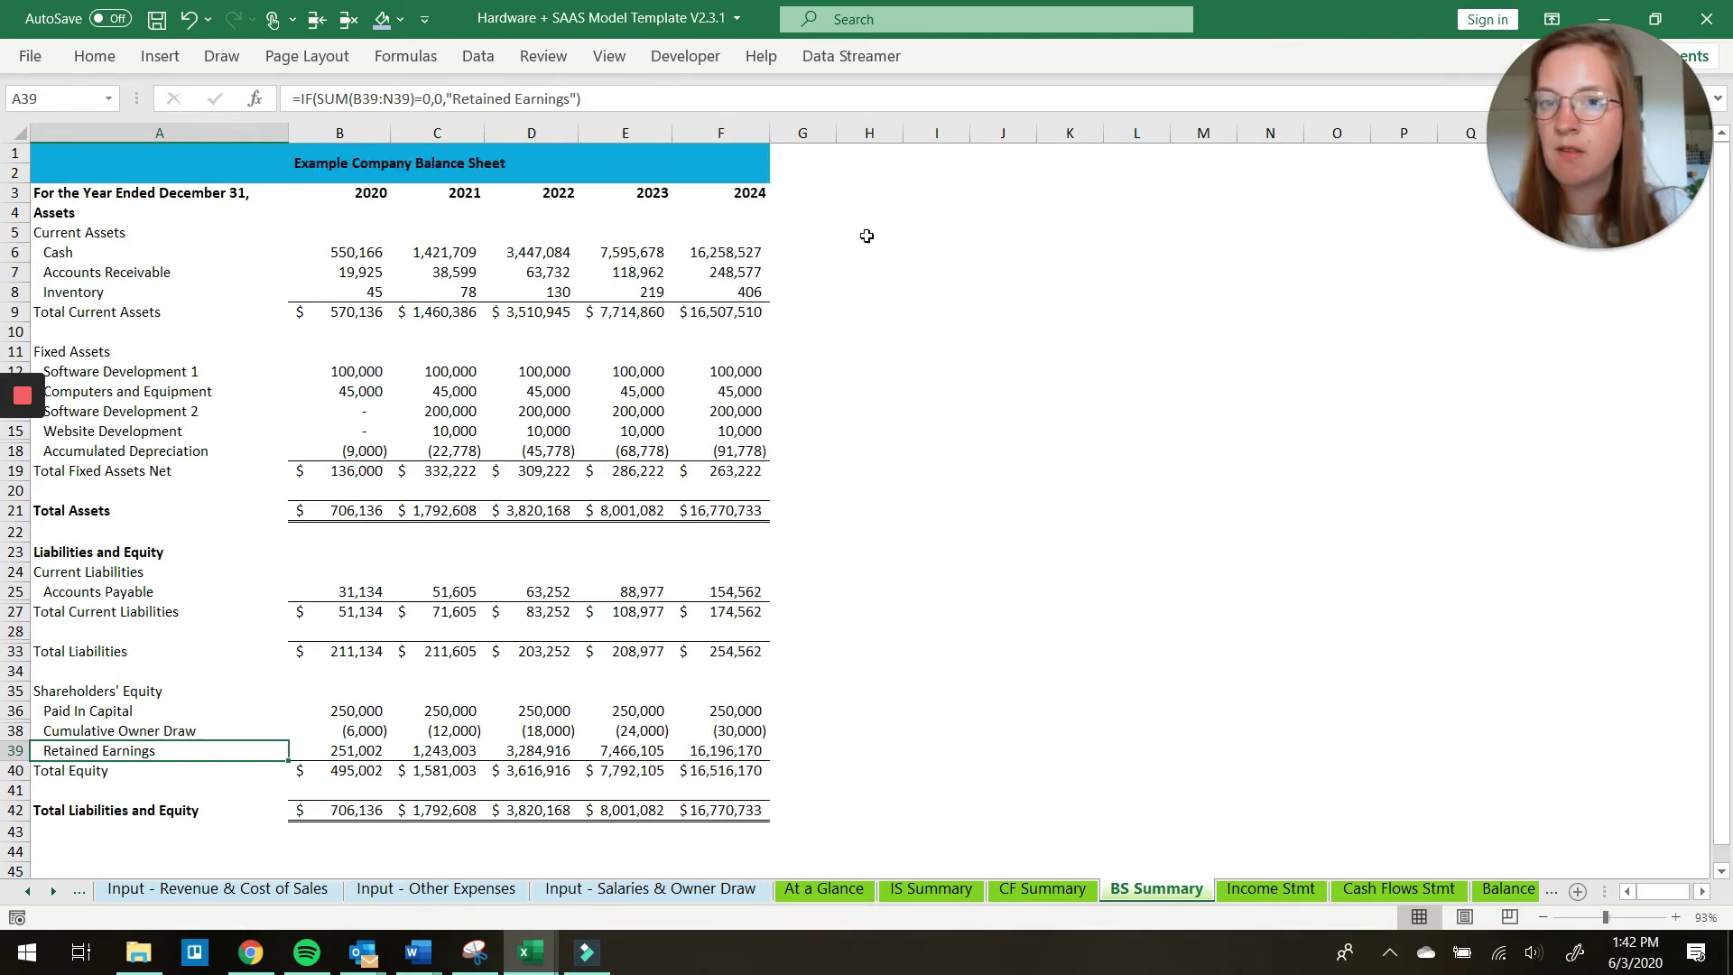
pyautogui.scroll(1, 958, 375)
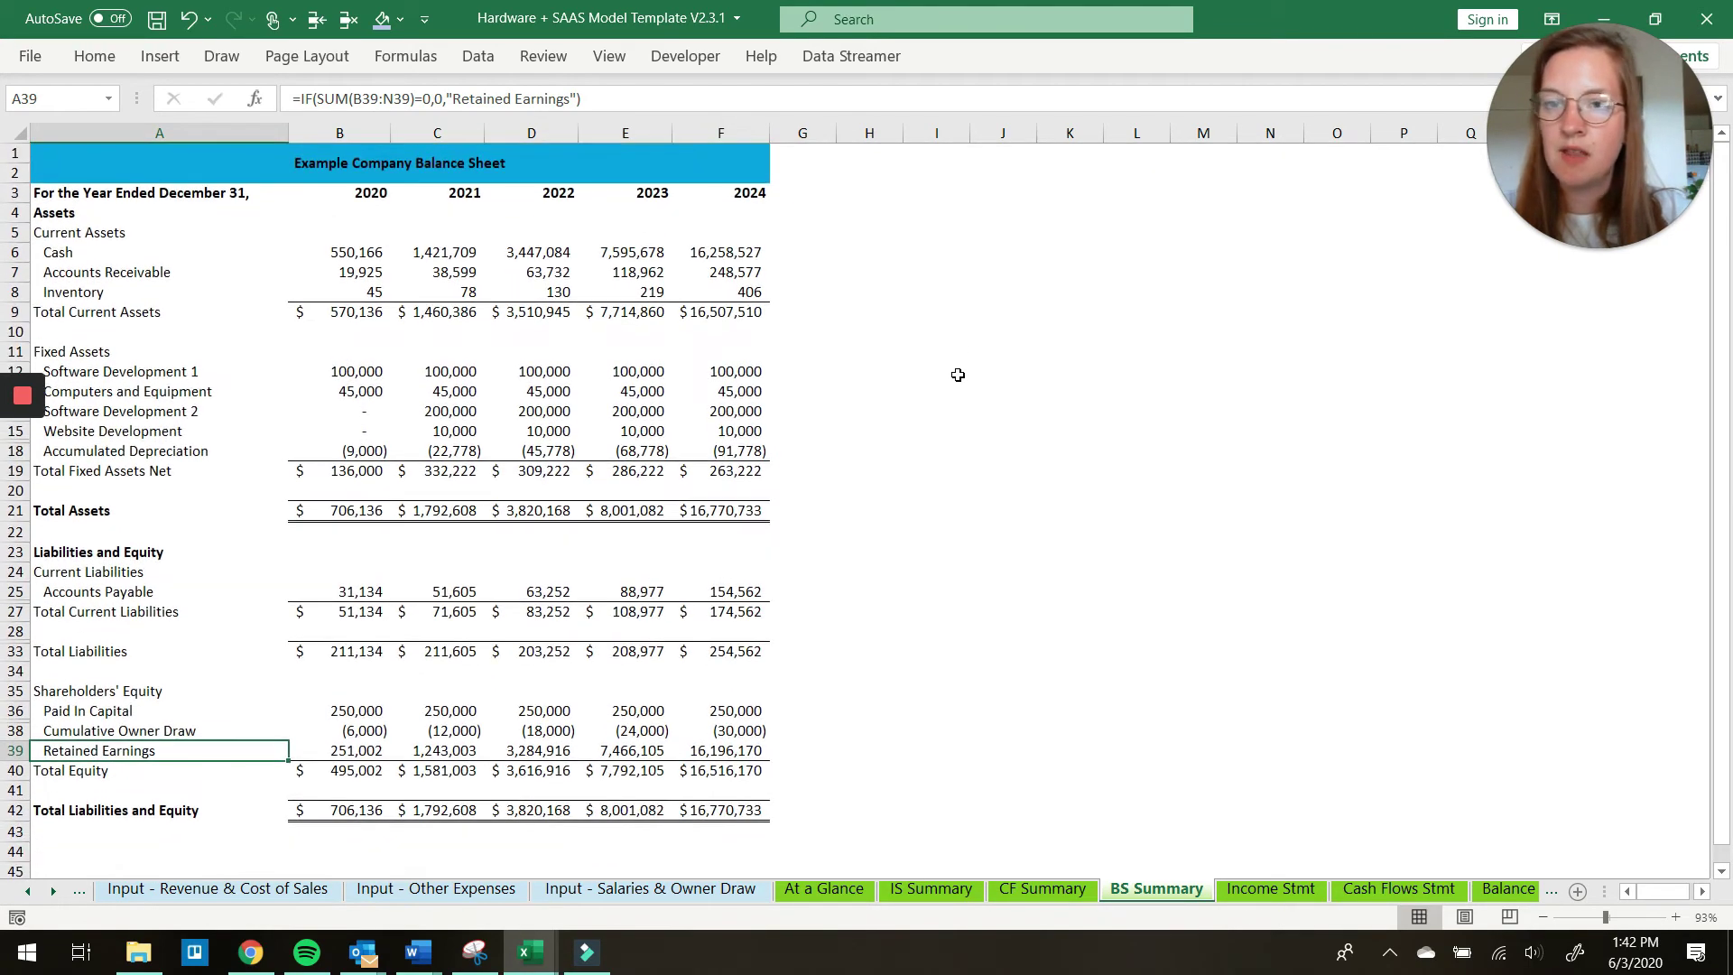
pyautogui.click(1267, 890)
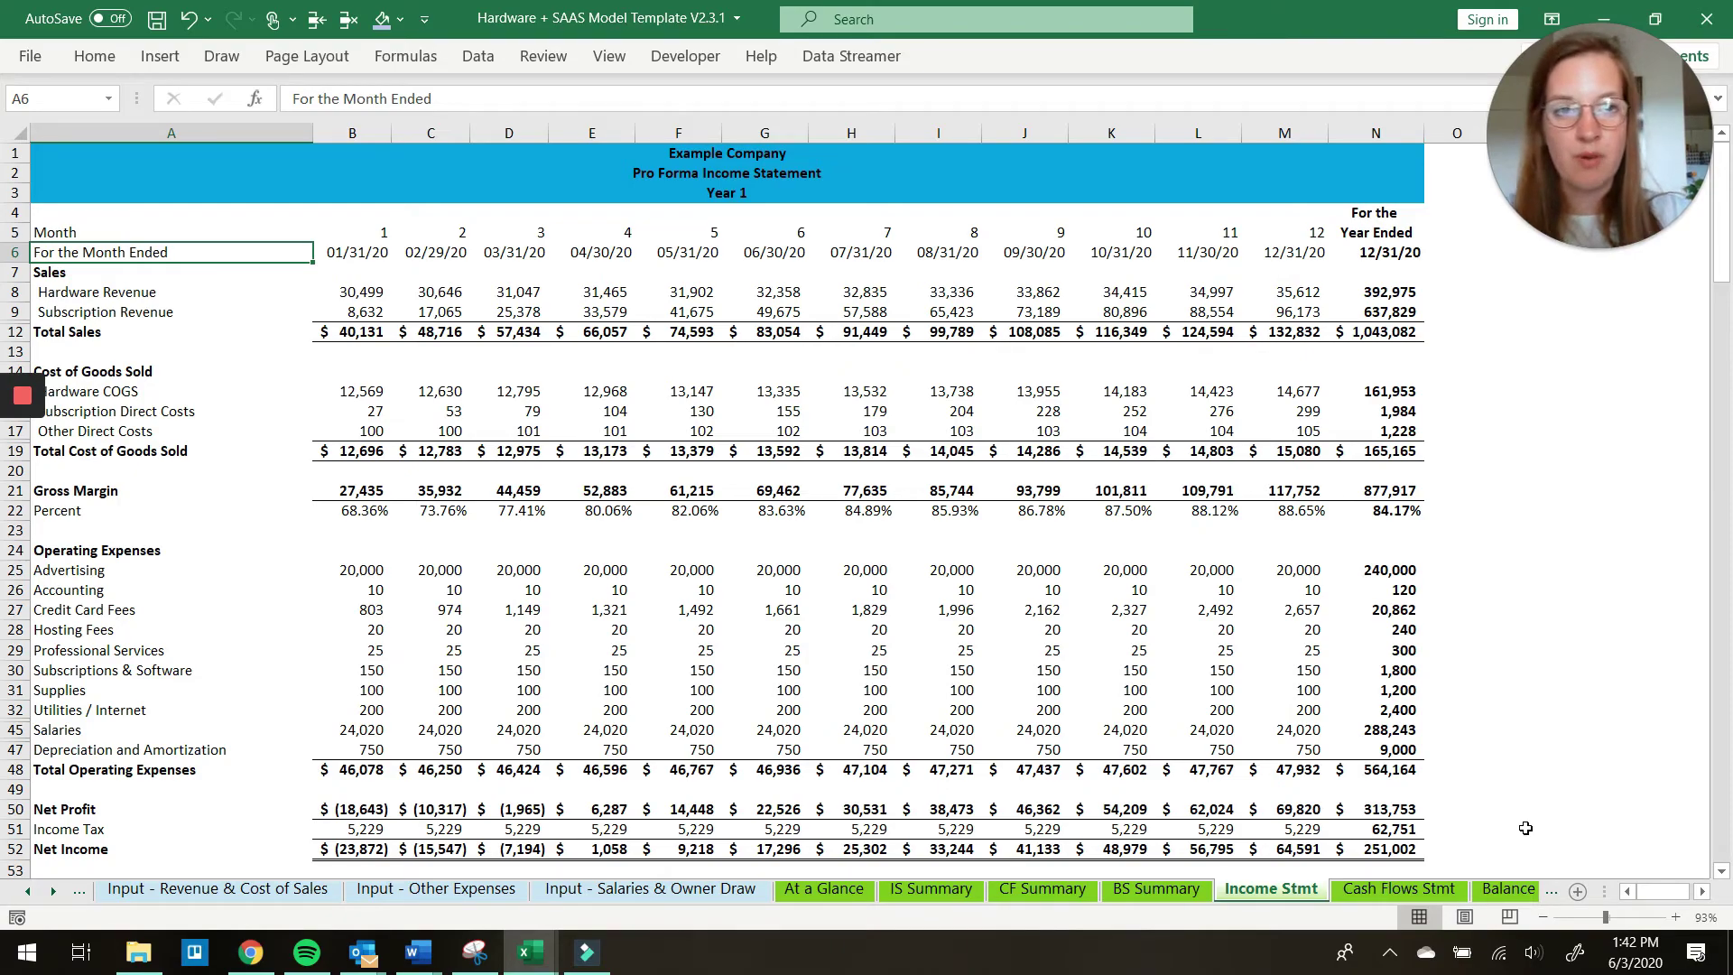
# Autofit Income Stmt columns F and E so Year 5 sales show, then open Cash Flows Stmt
pyautogui.scroll(-11, 939, 658)
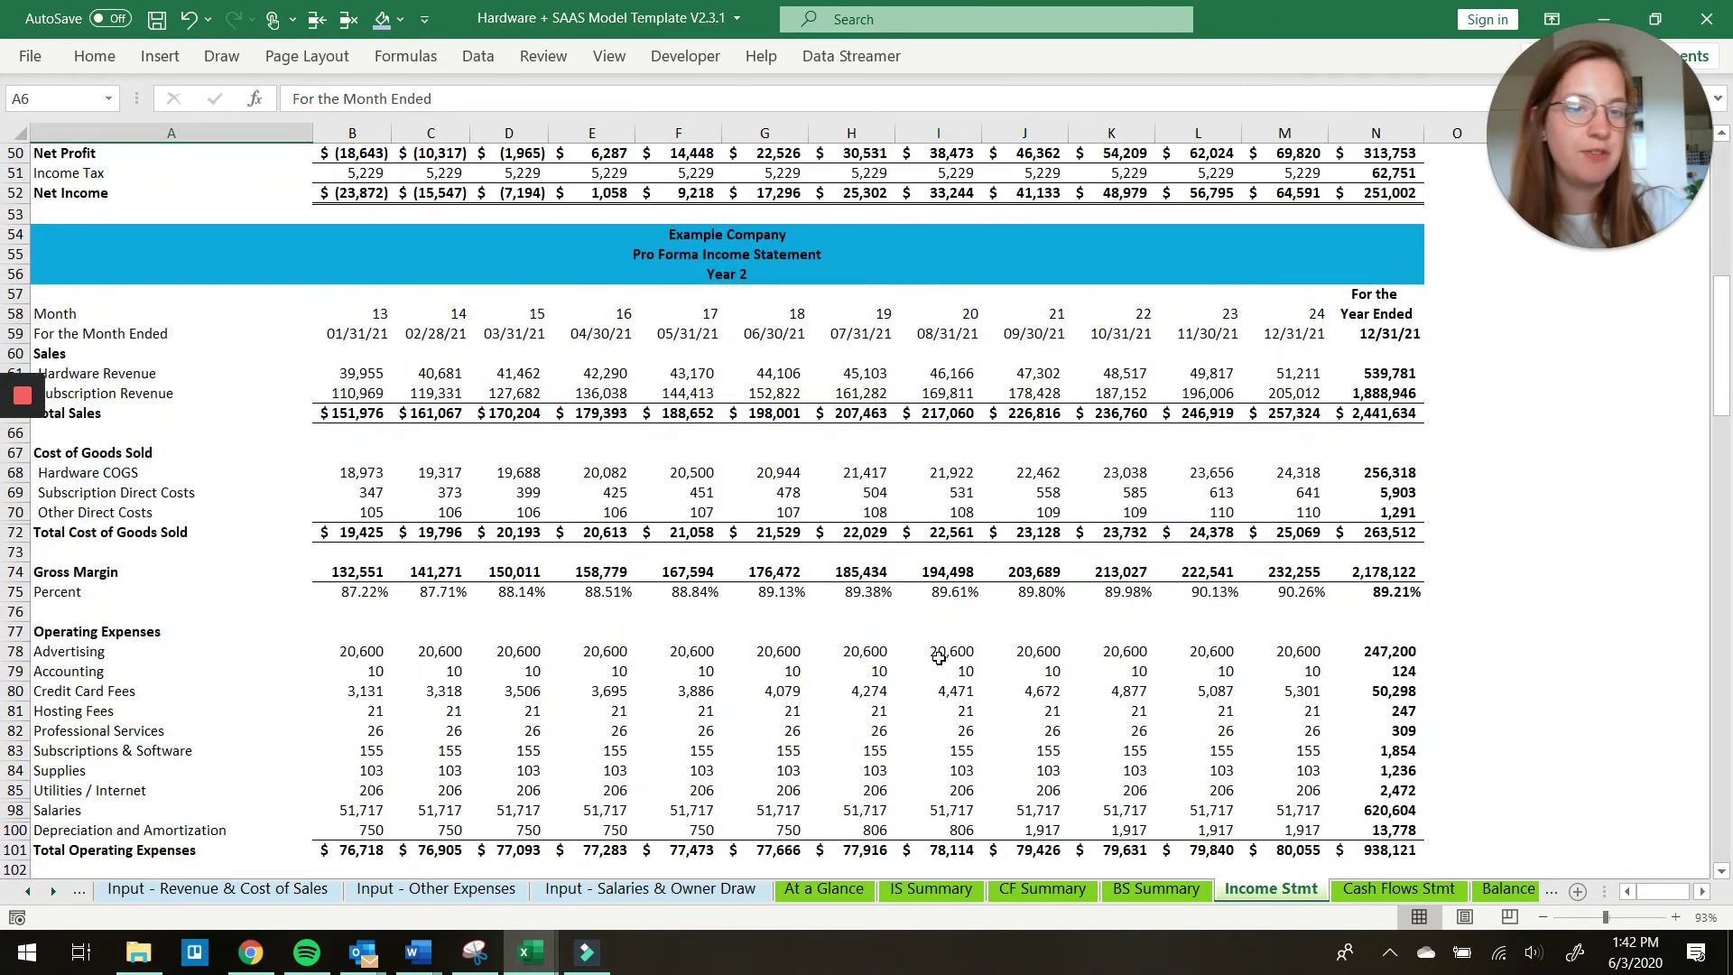
pyautogui.scroll(-20, 938, 658)
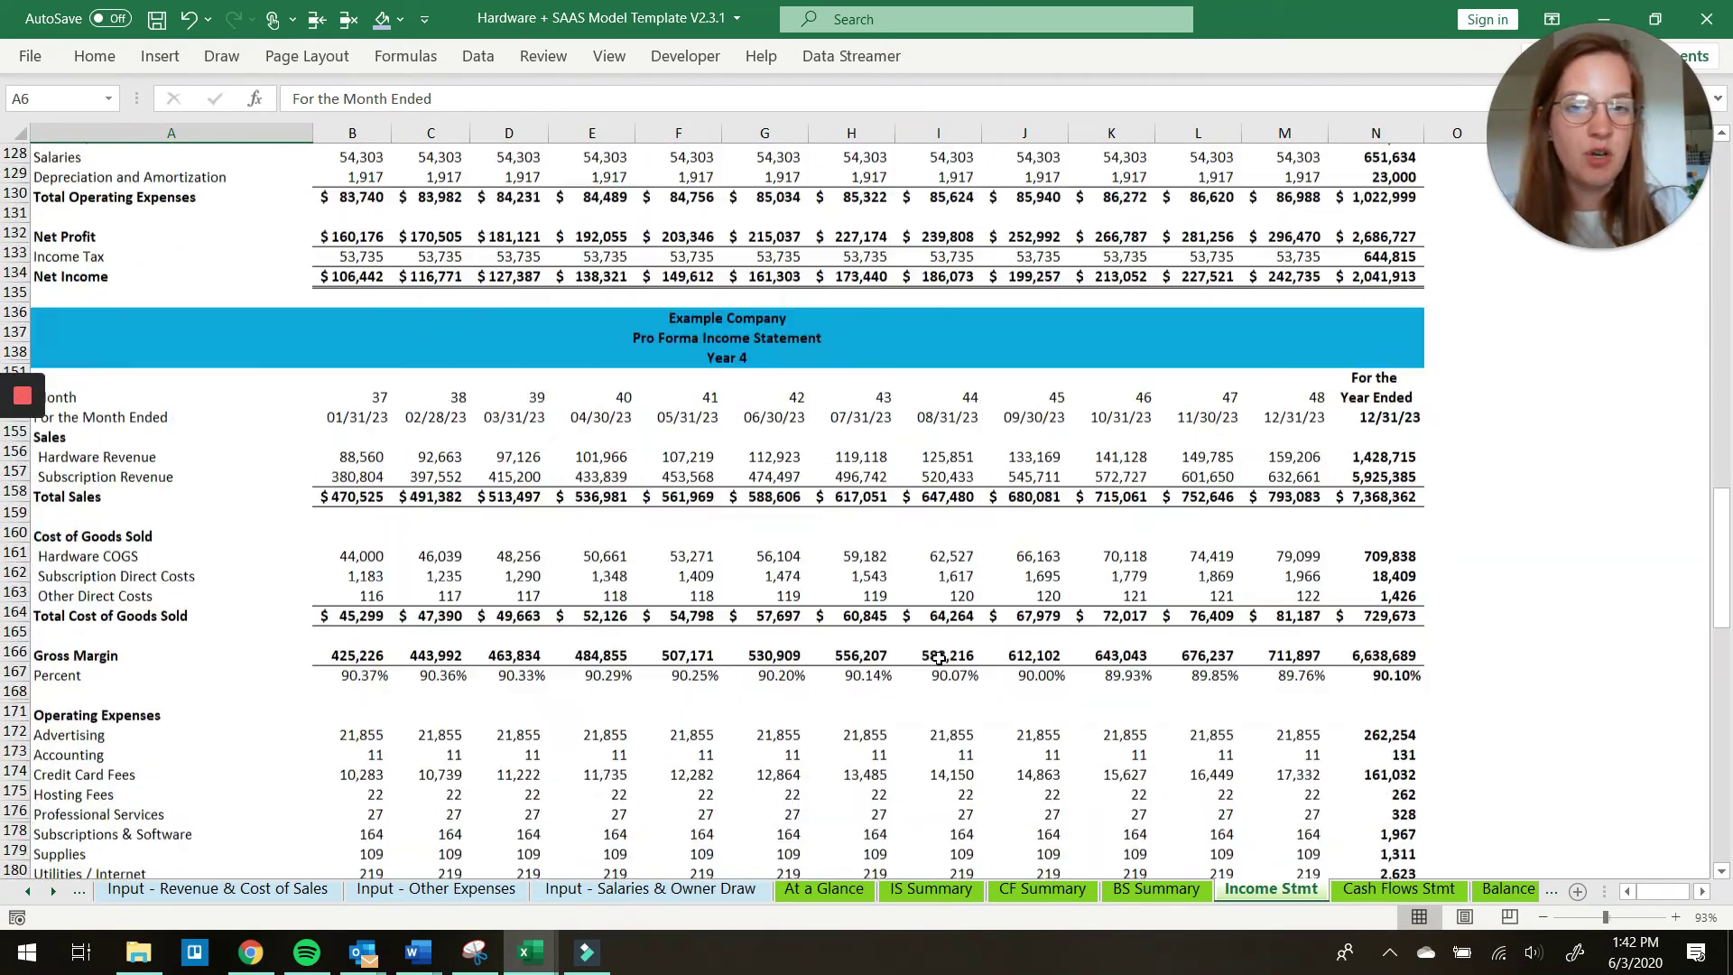
pyautogui.scroll(-20, 938, 657)
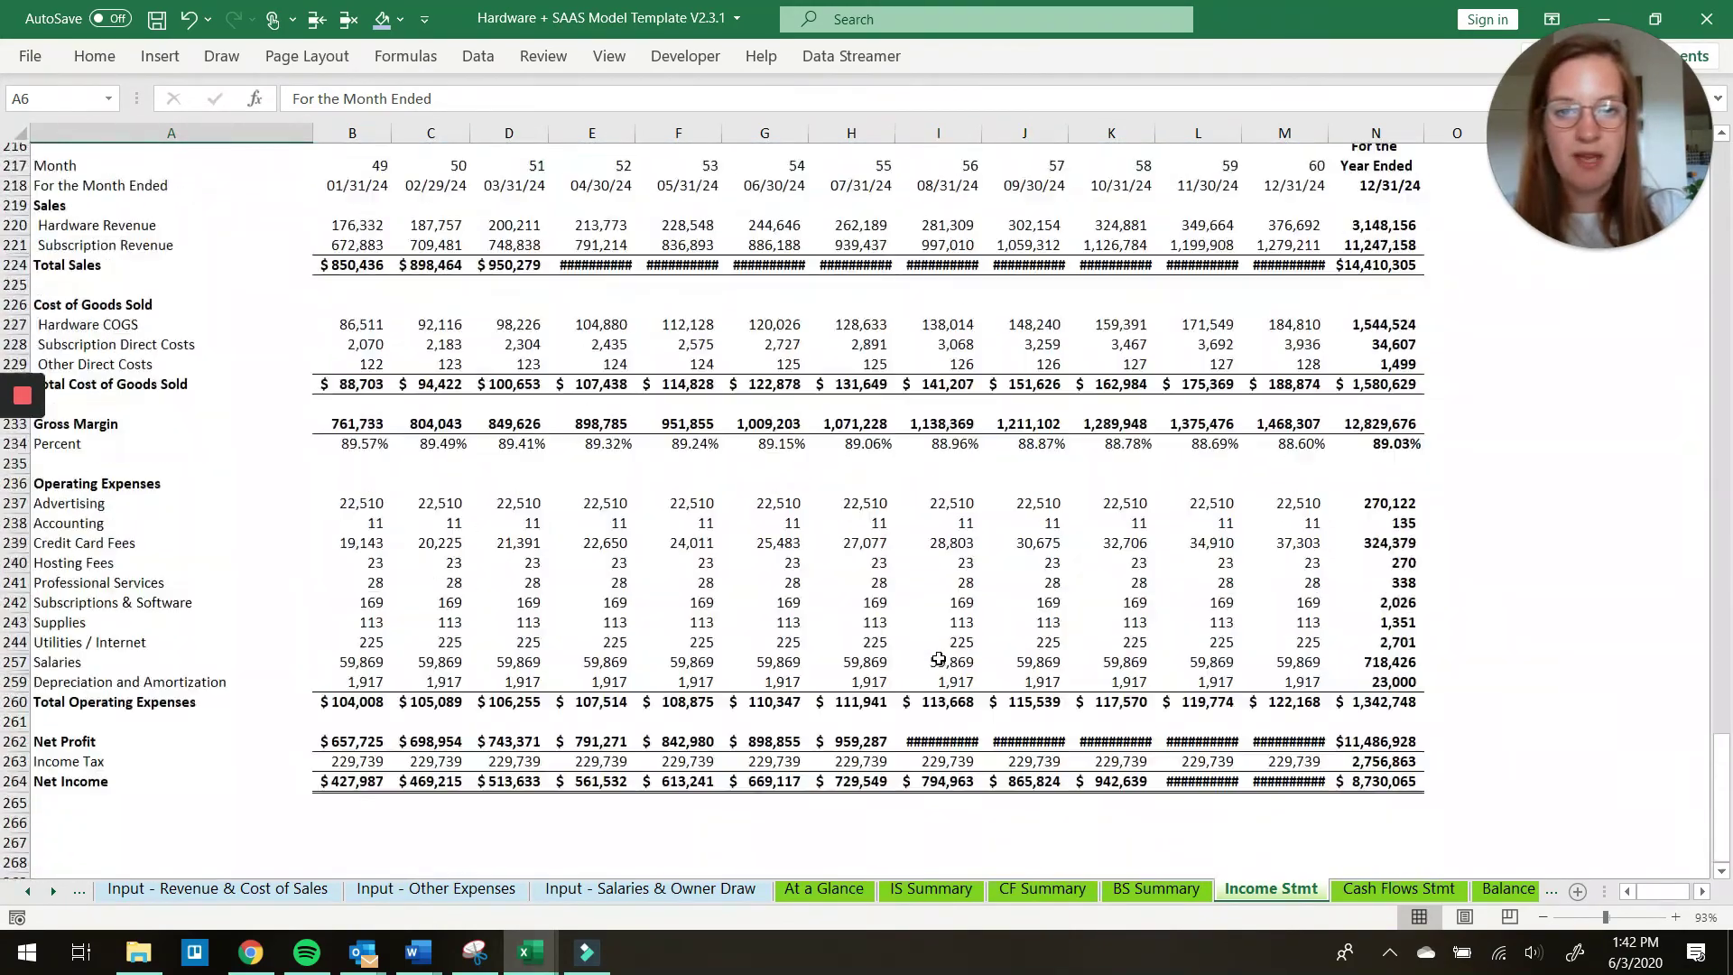
pyautogui.scroll(12, 938, 658)
pyautogui.doubleClick(722, 133)
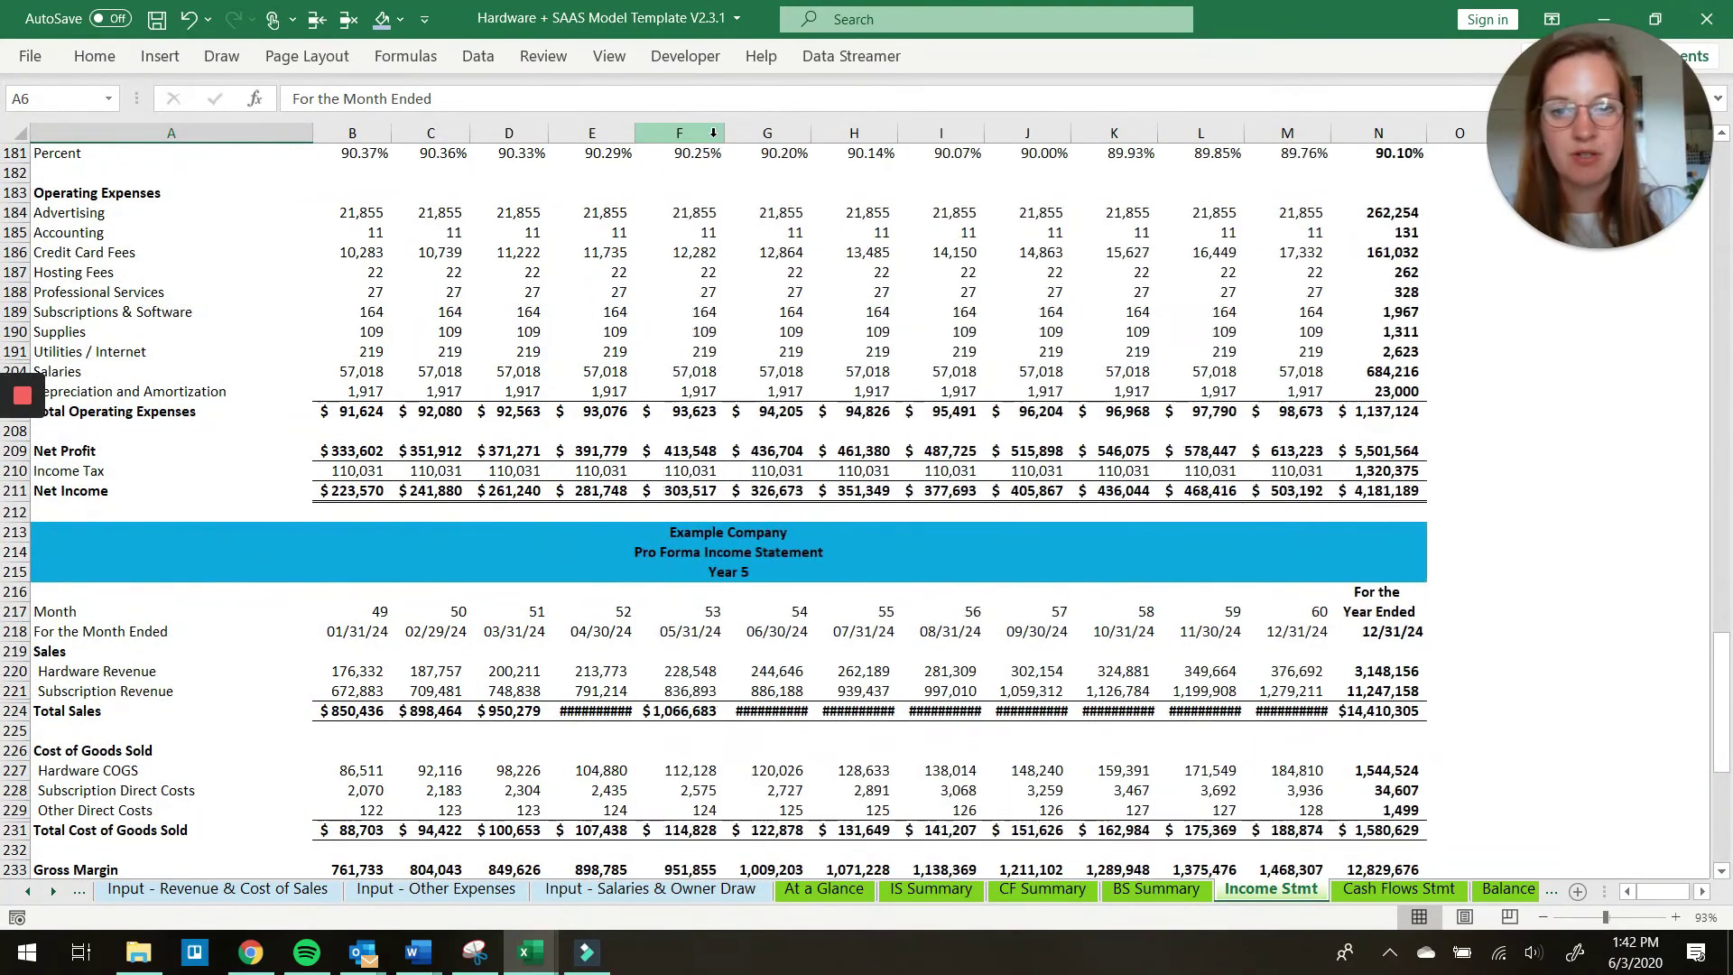
pyautogui.doubleClick(633, 132)
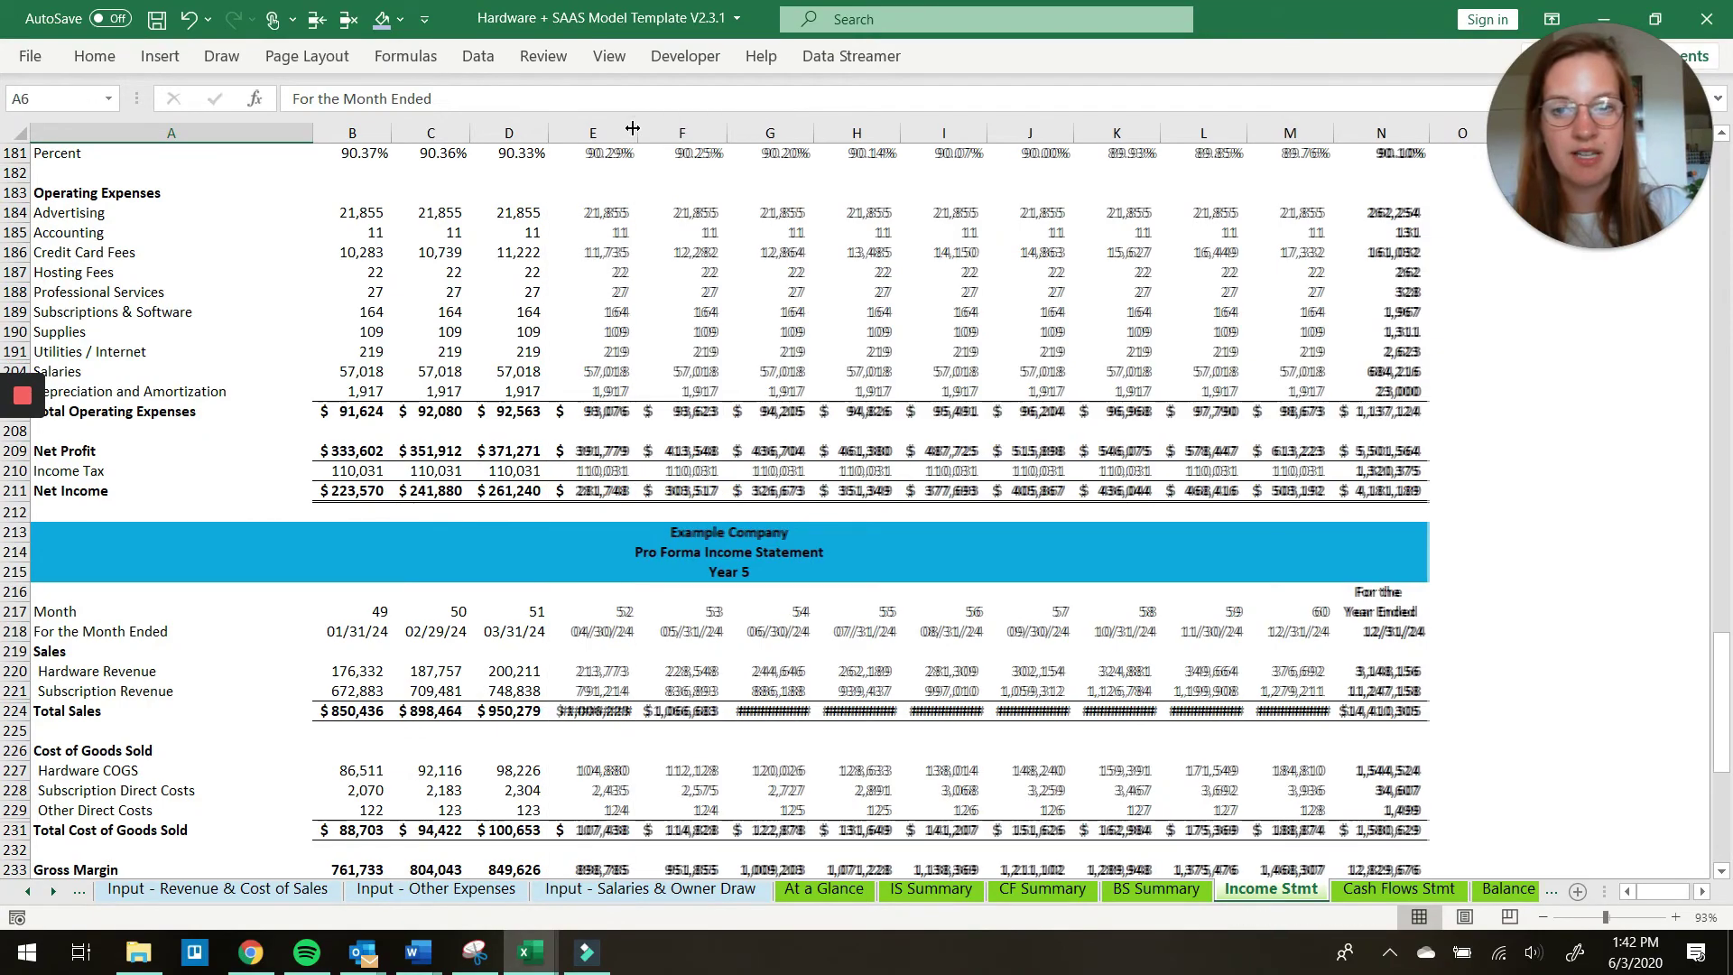
pyautogui.scroll(15, 1204, 592)
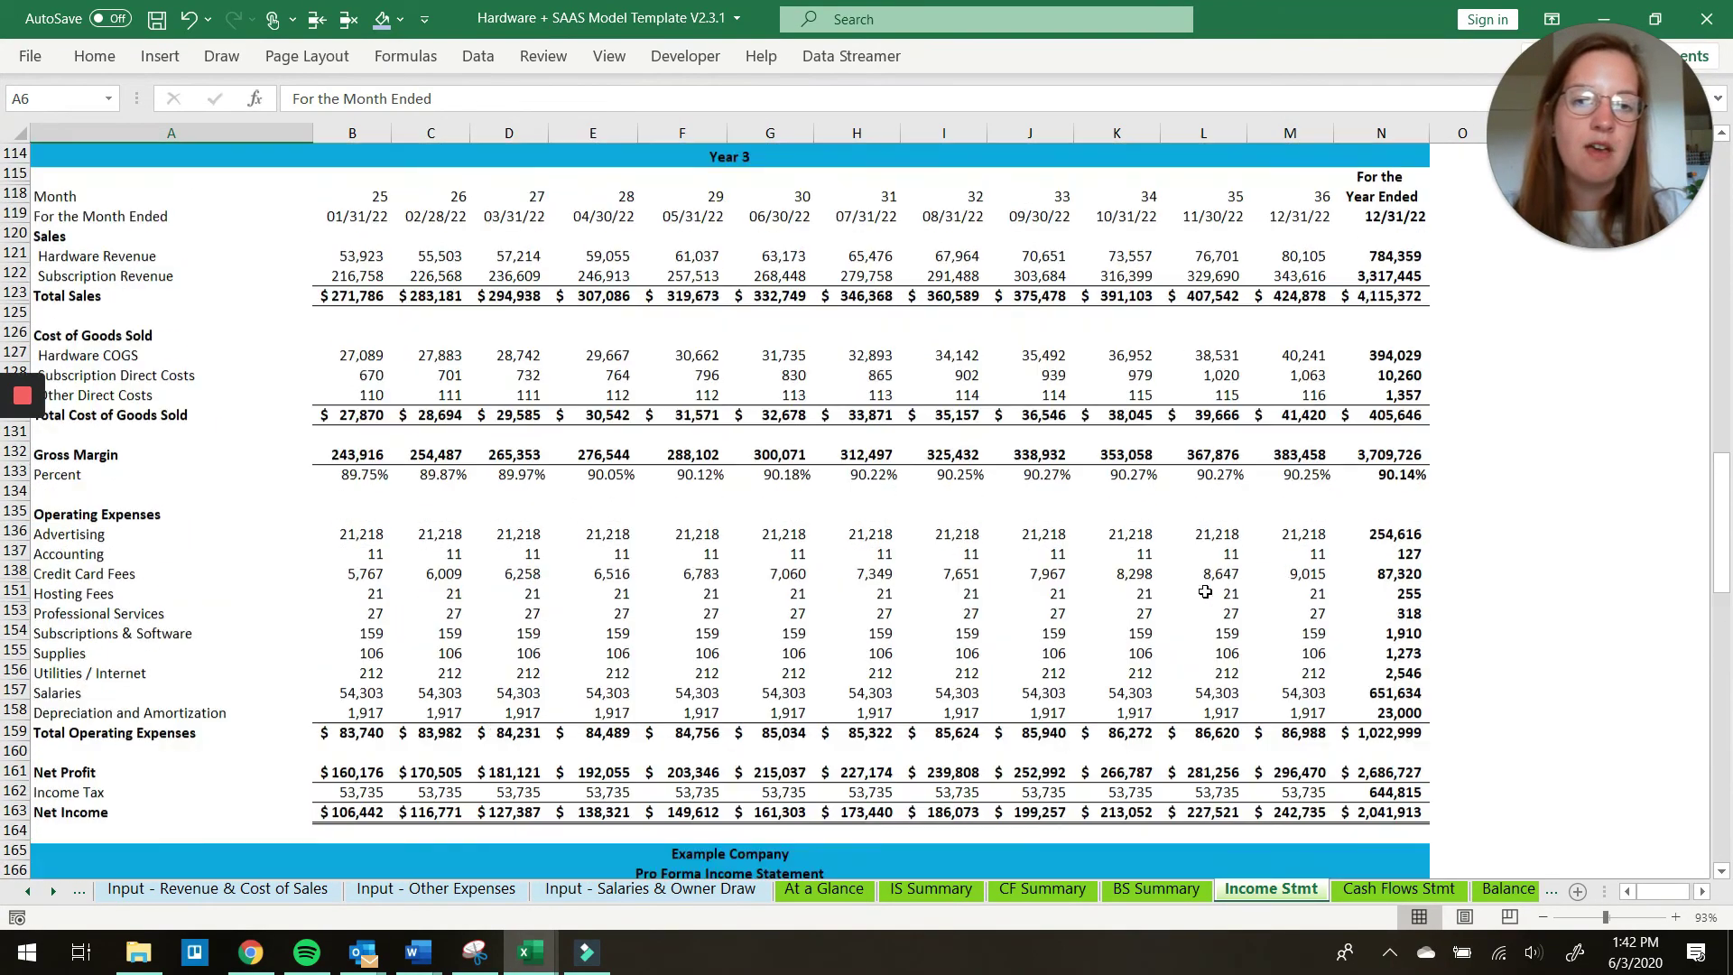
pyautogui.scroll(12, 1205, 592)
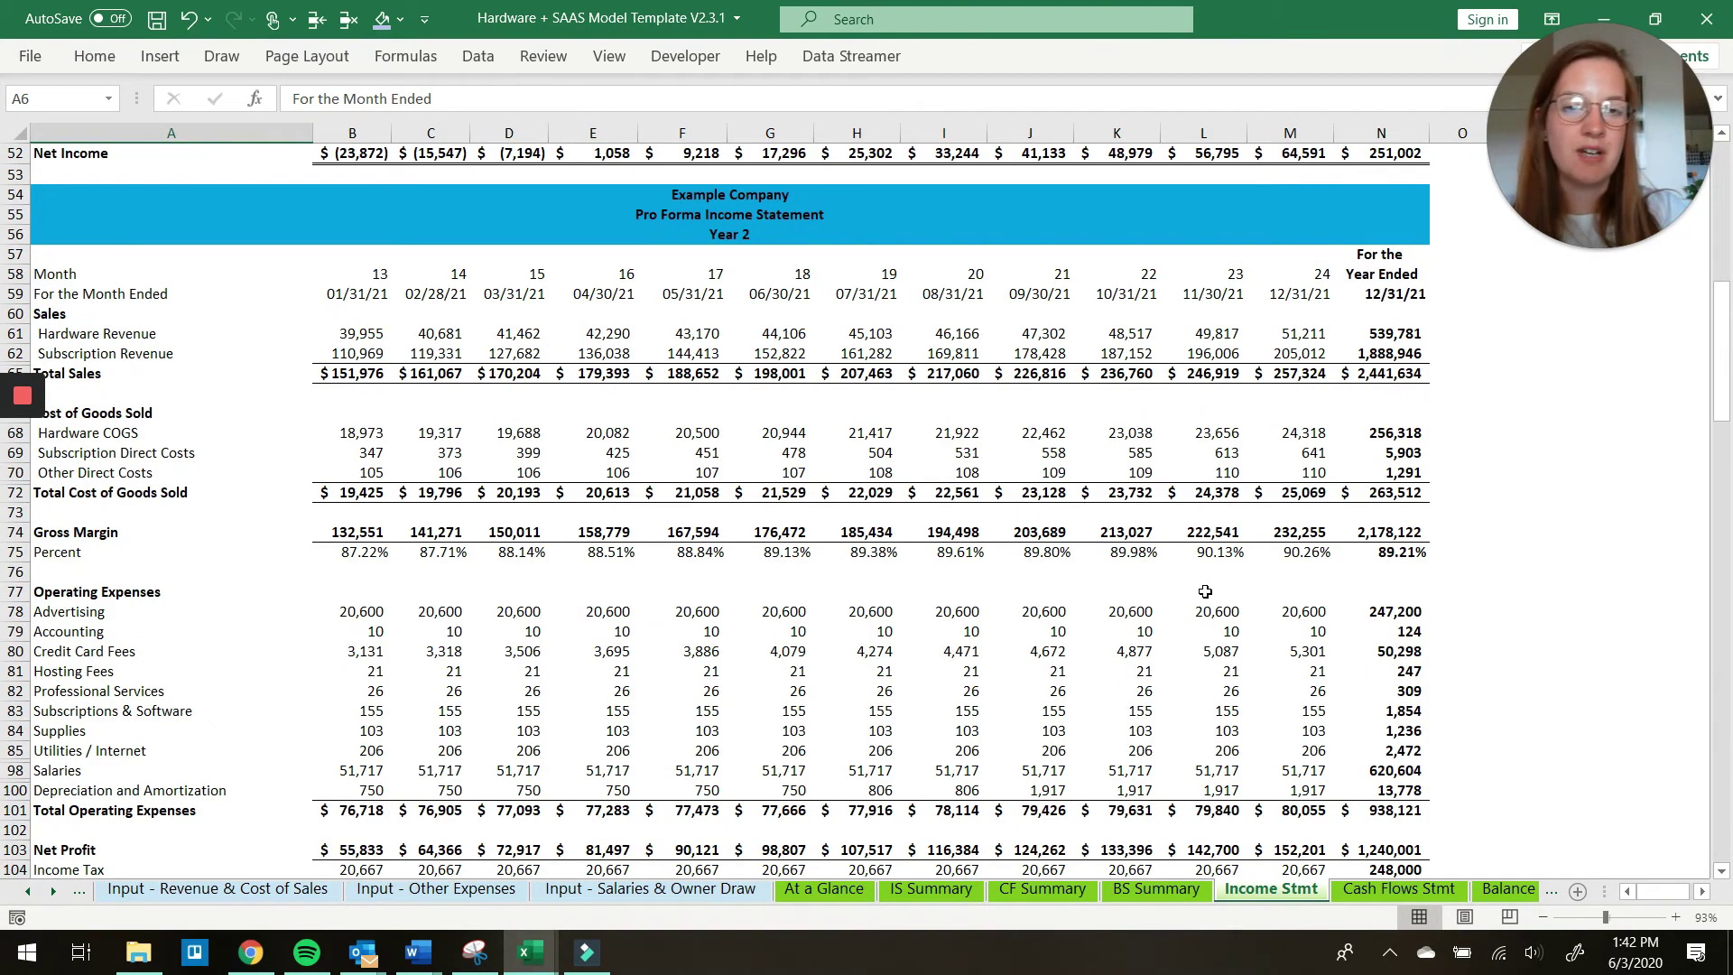
pyautogui.scroll(17, 1204, 592)
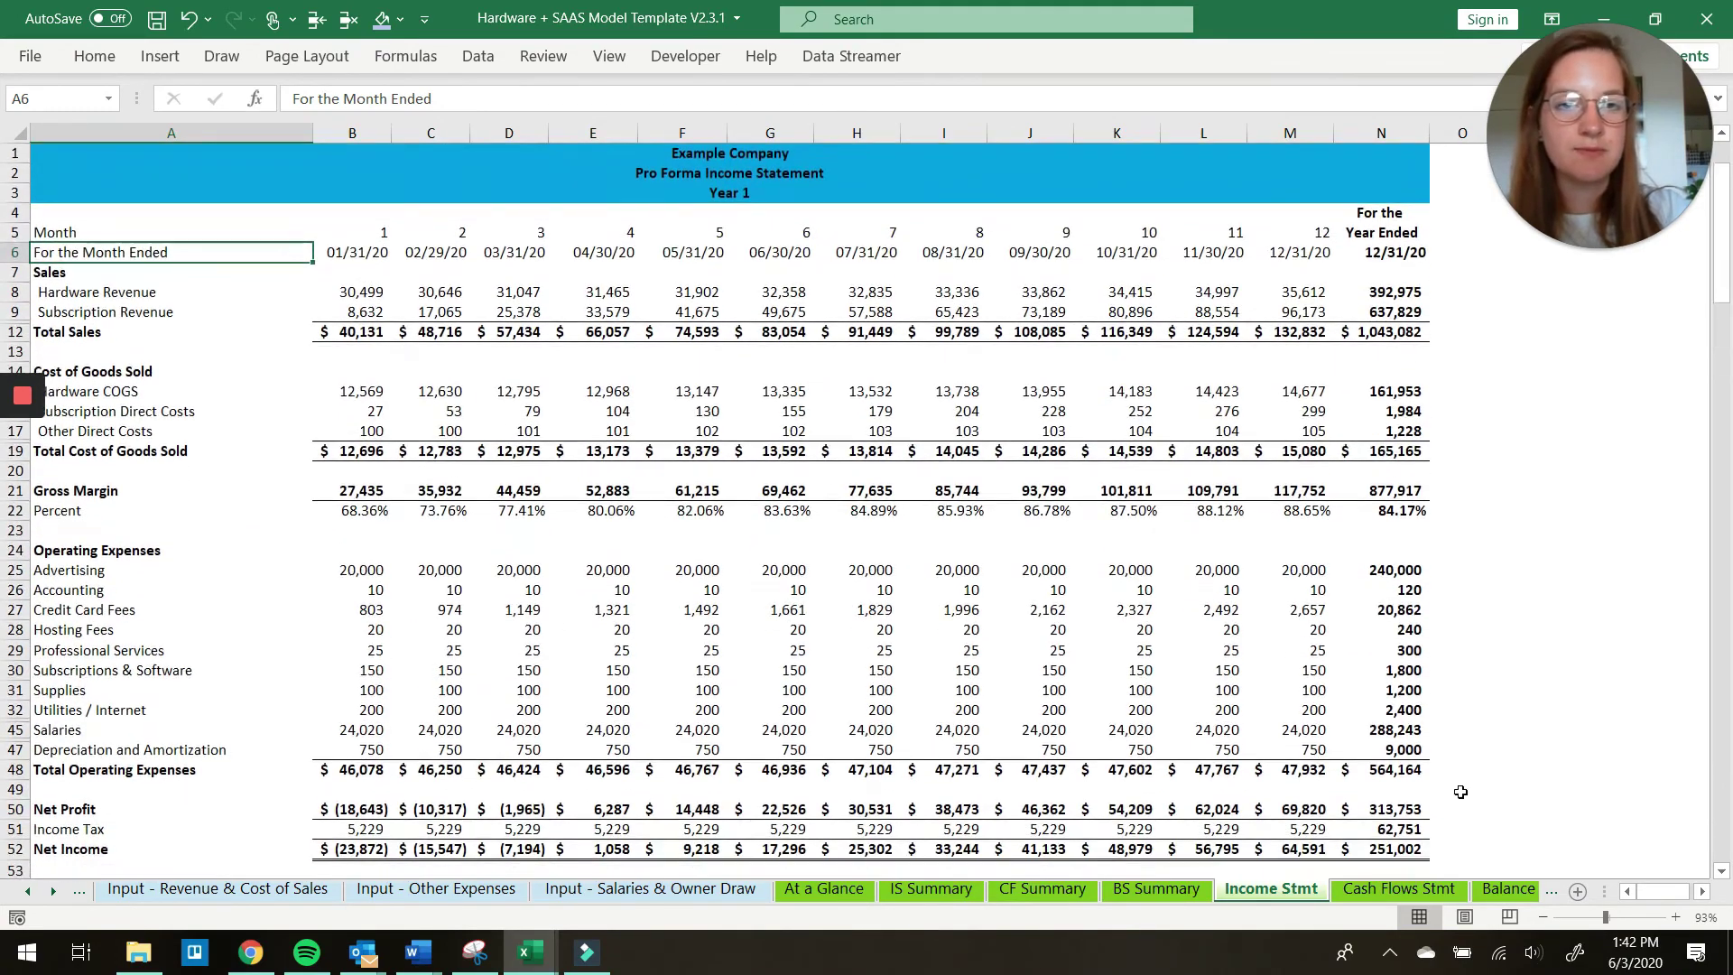
pyautogui.click(1413, 892)
# Scroll through the Year 1 Balance Sheet's liabilities and equity totals, then open the Investor Dashboard
pyautogui.click(1507, 889)
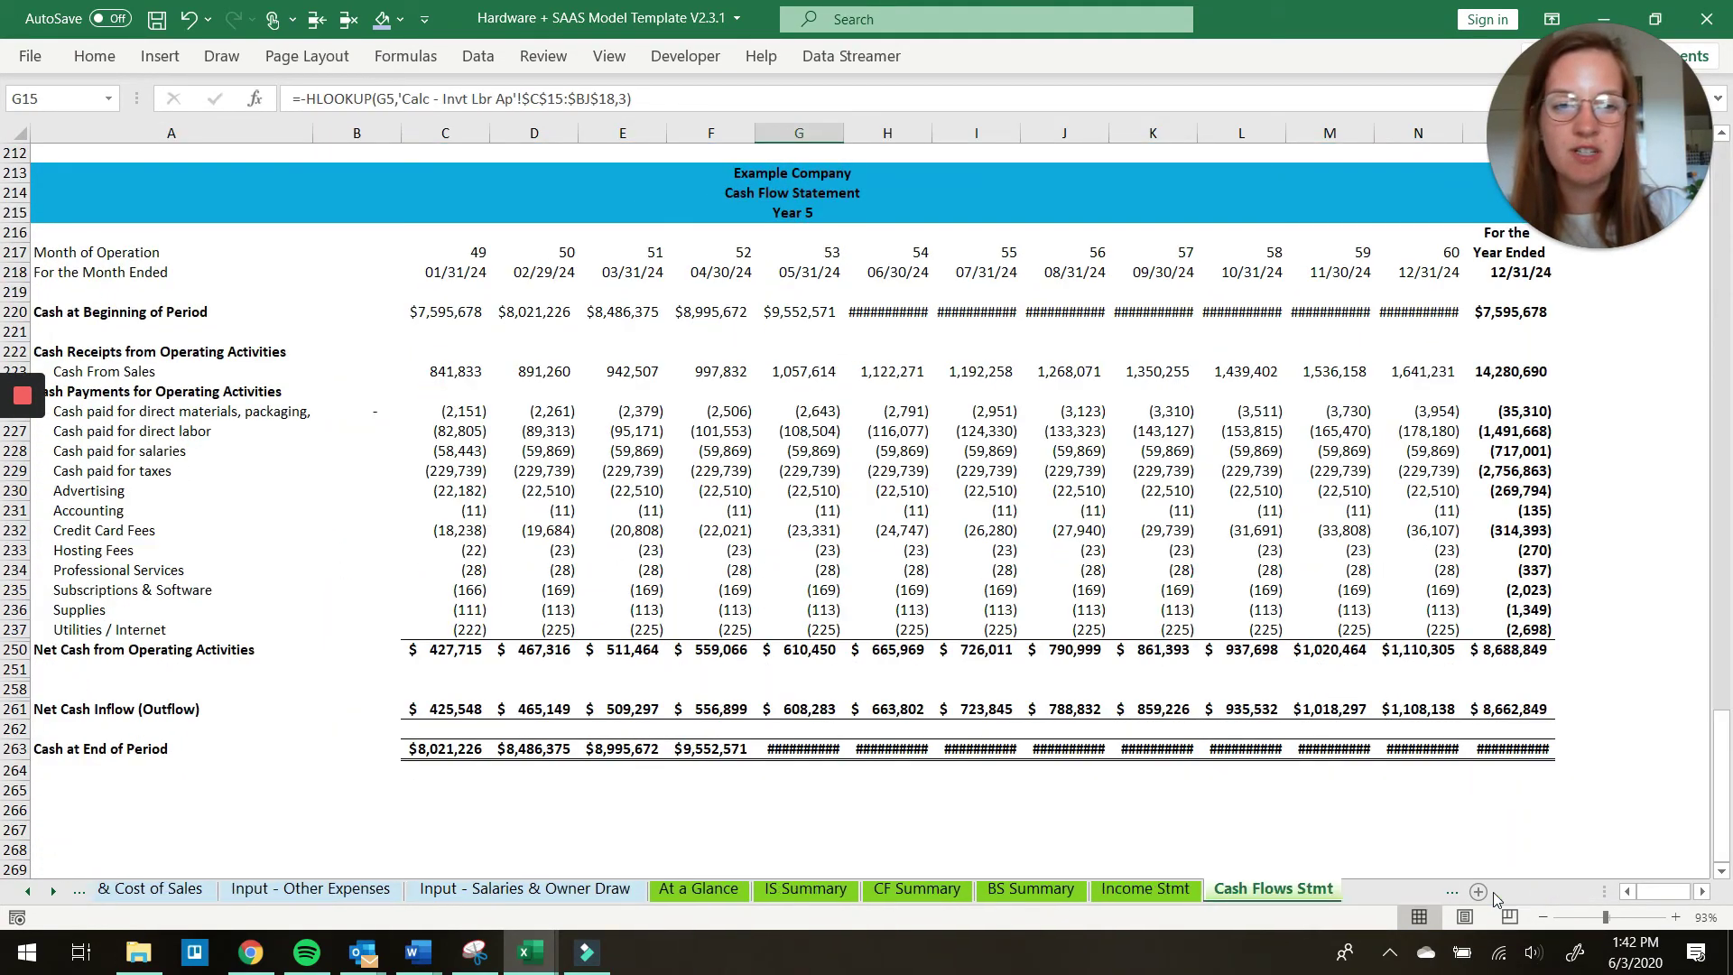
pyautogui.scroll(-5, 1212, 508)
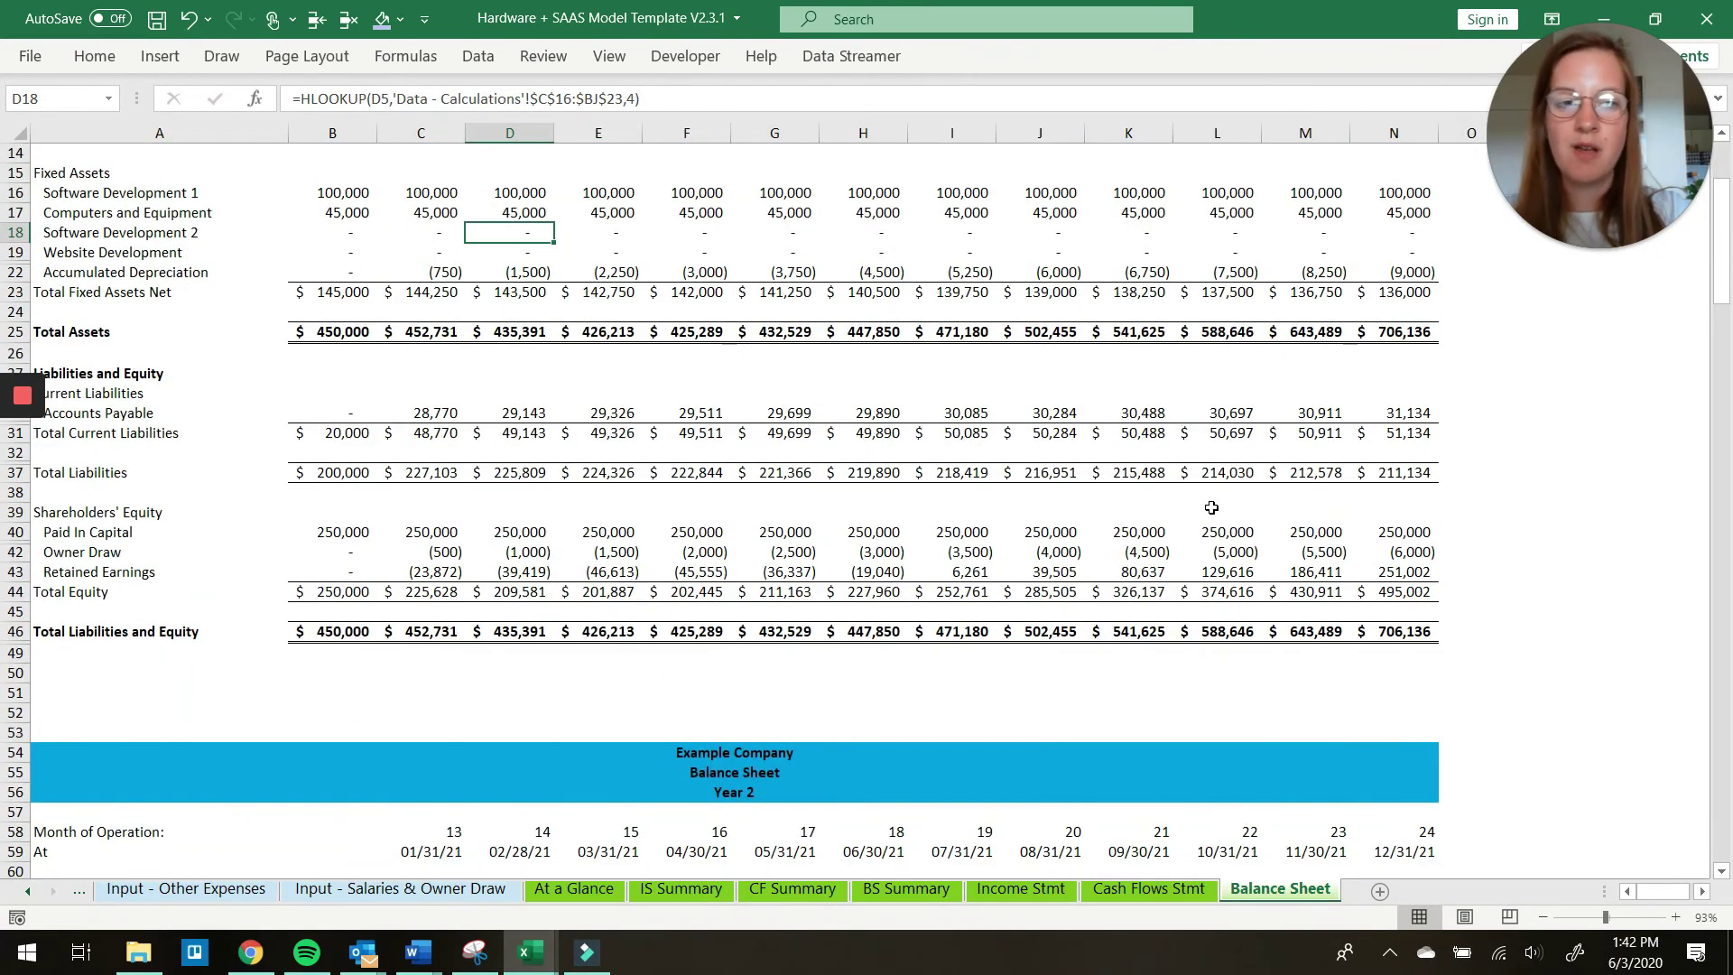
pyautogui.scroll(2, 1211, 508)
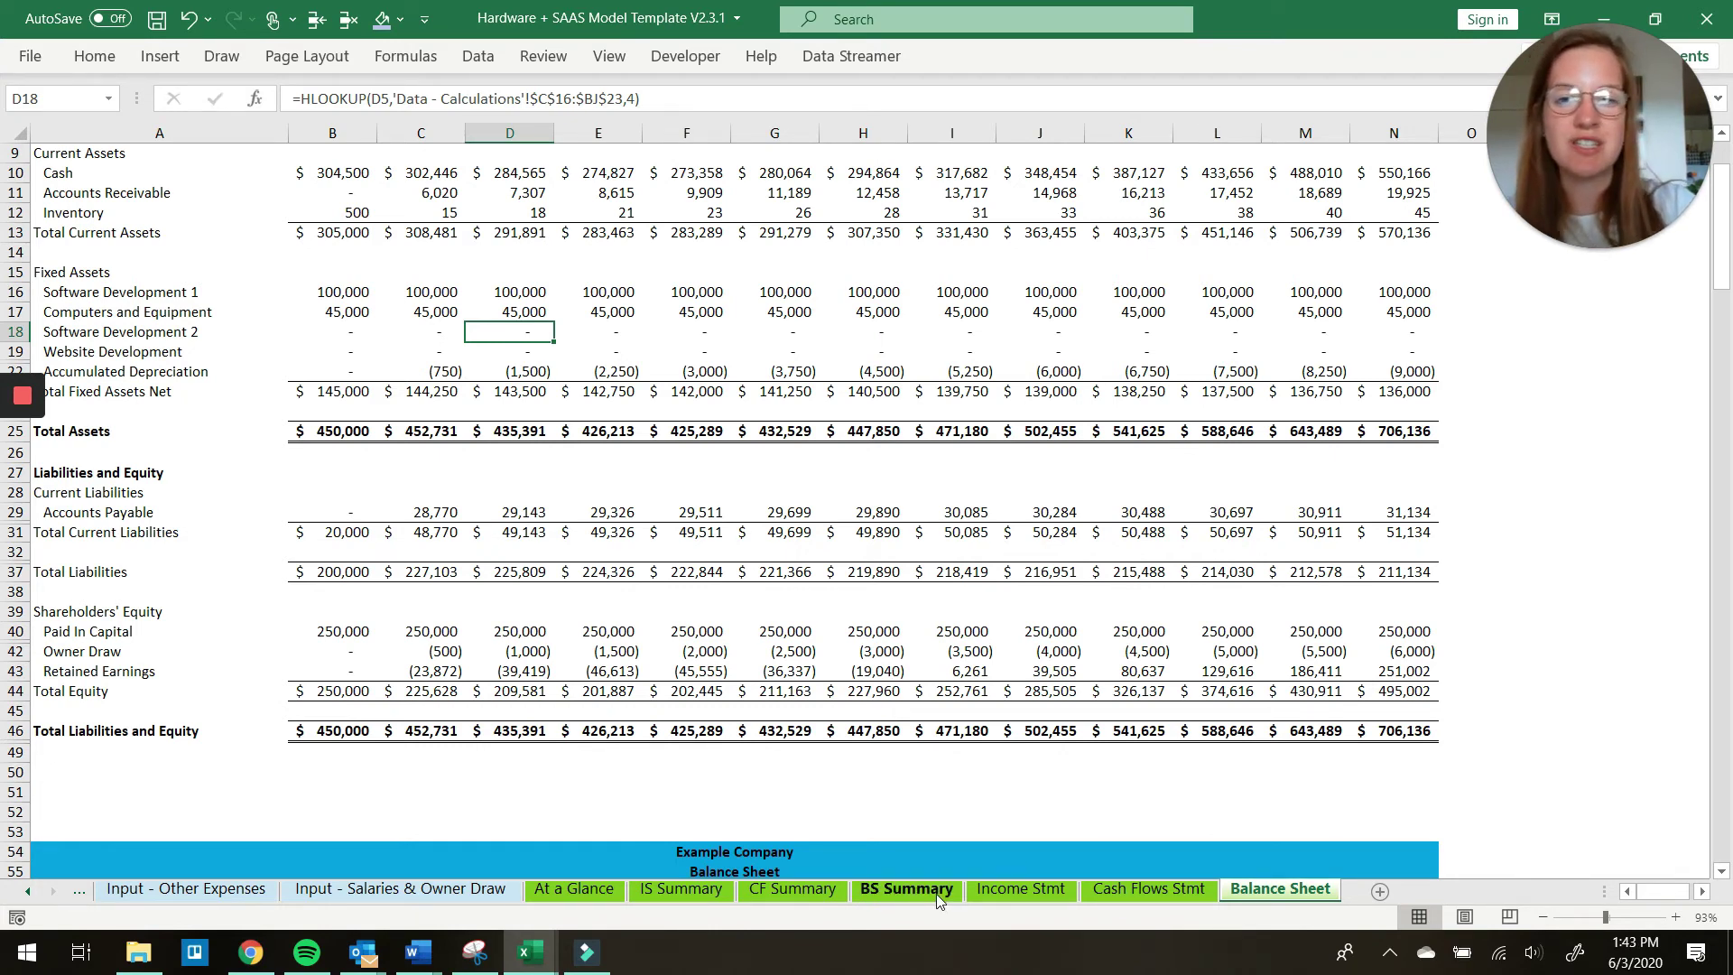
pyautogui.scroll(3, 903, 542)
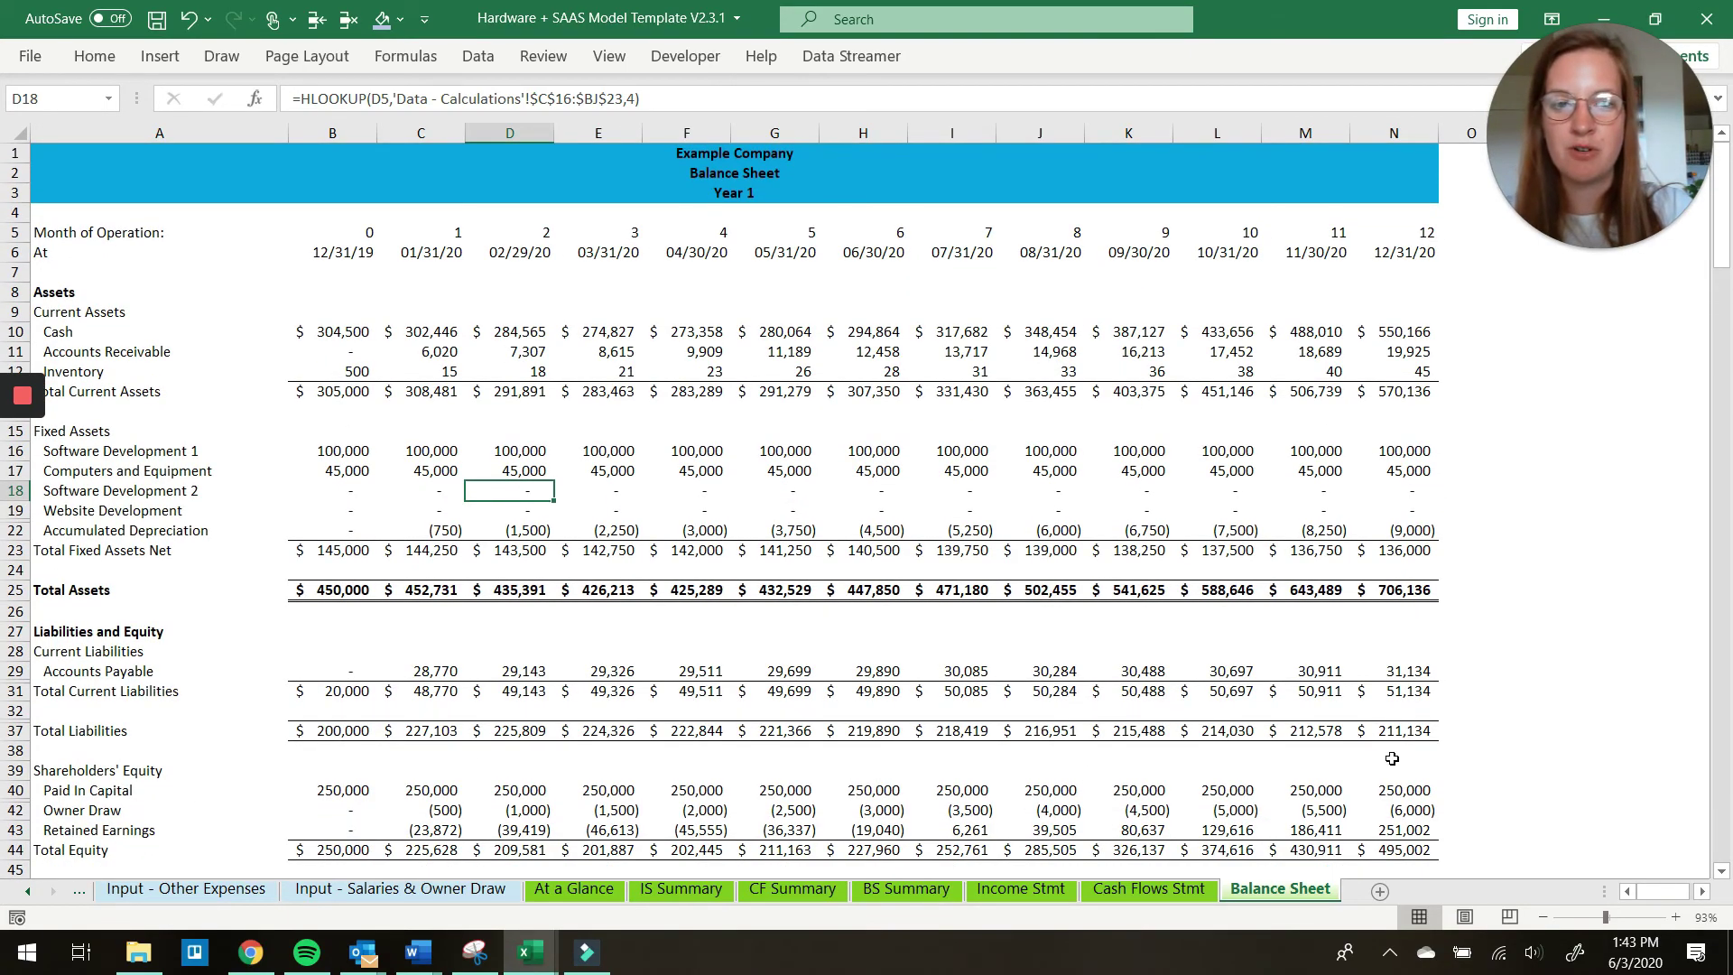
pyautogui.scroll(-7, 1392, 758)
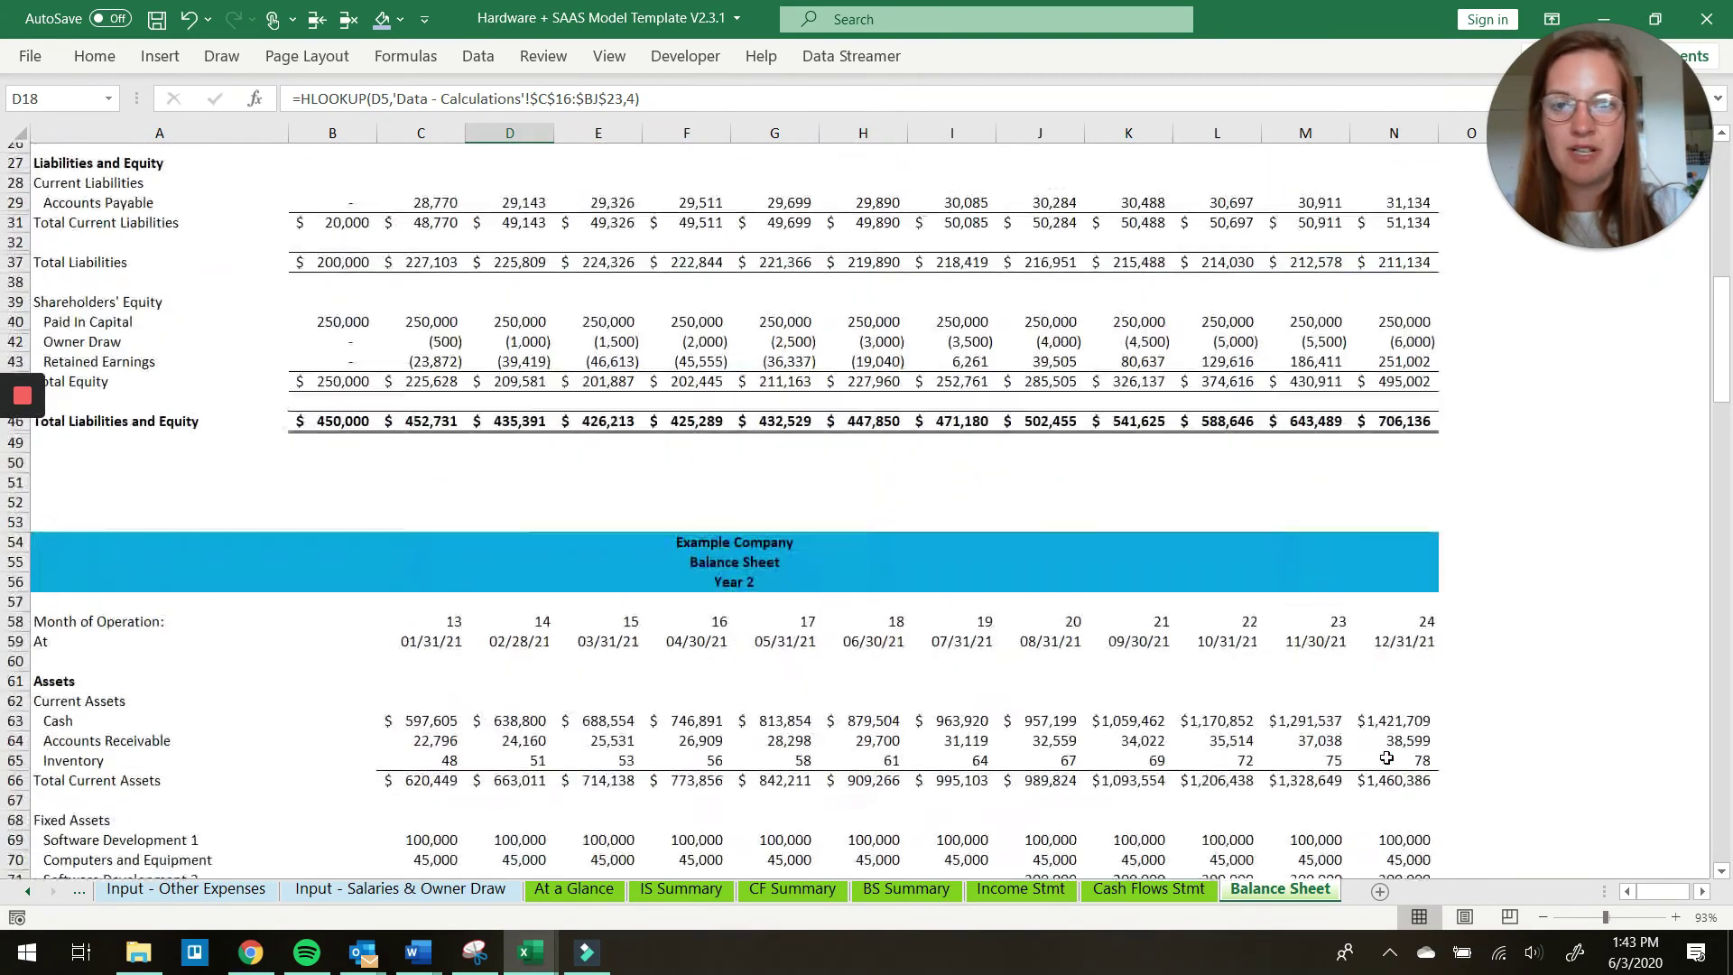
pyautogui.scroll(3, 619, 896)
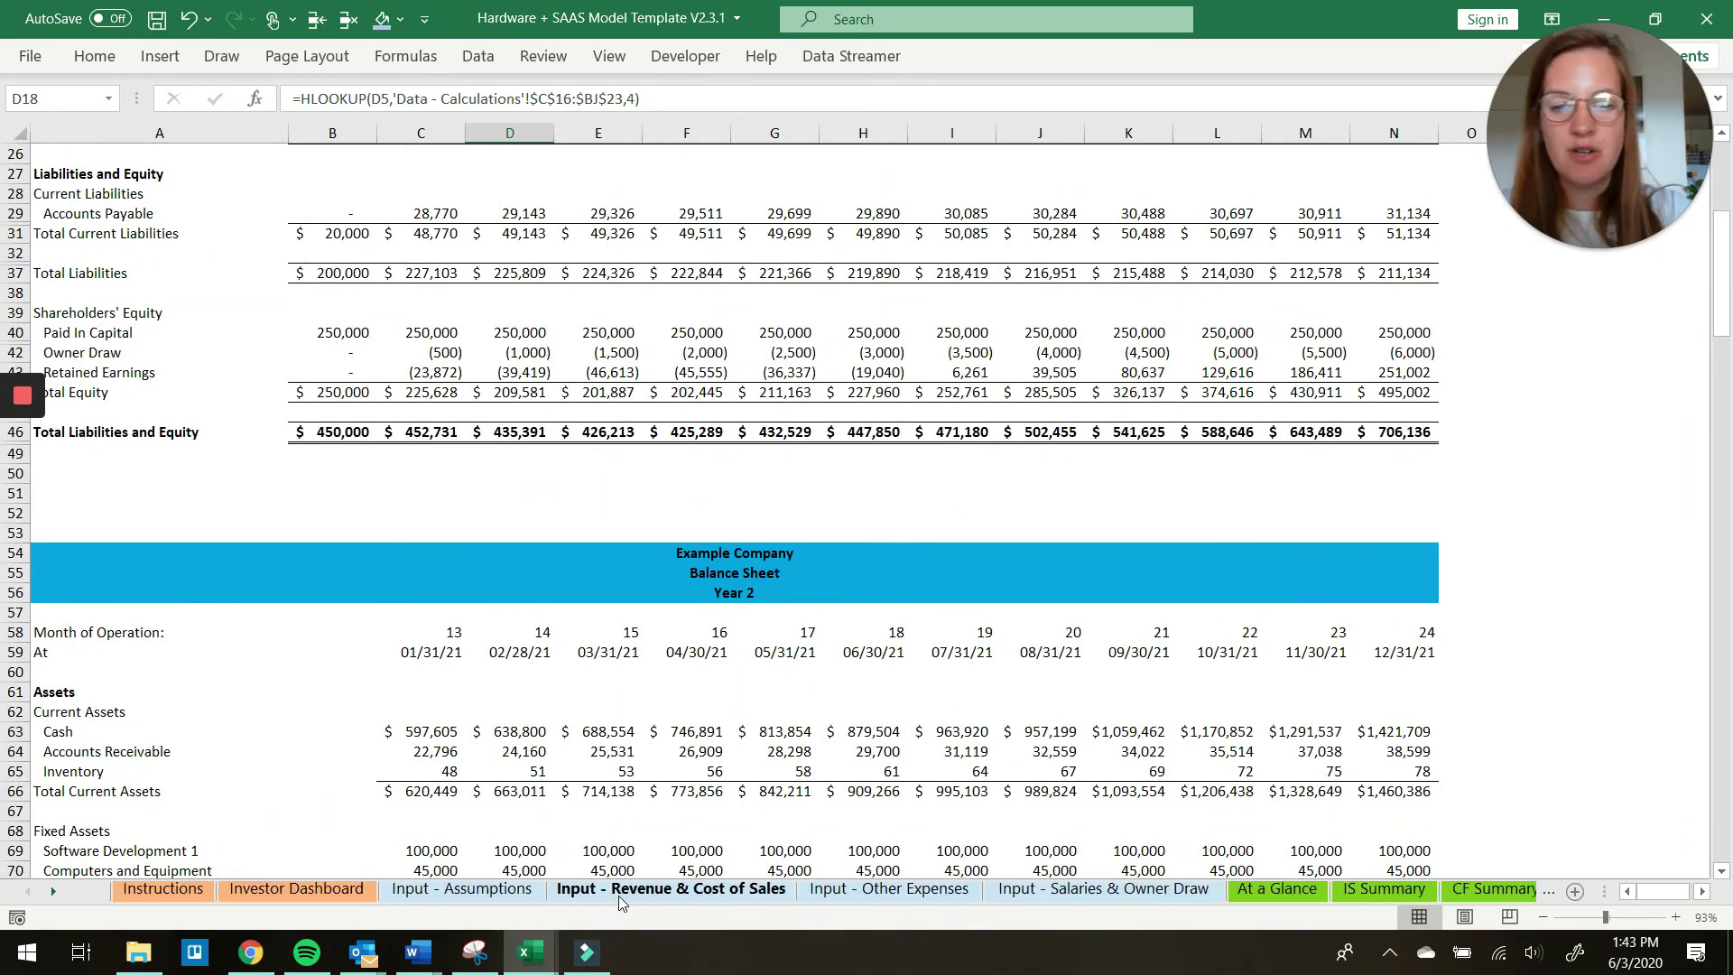
pyautogui.click(257, 890)
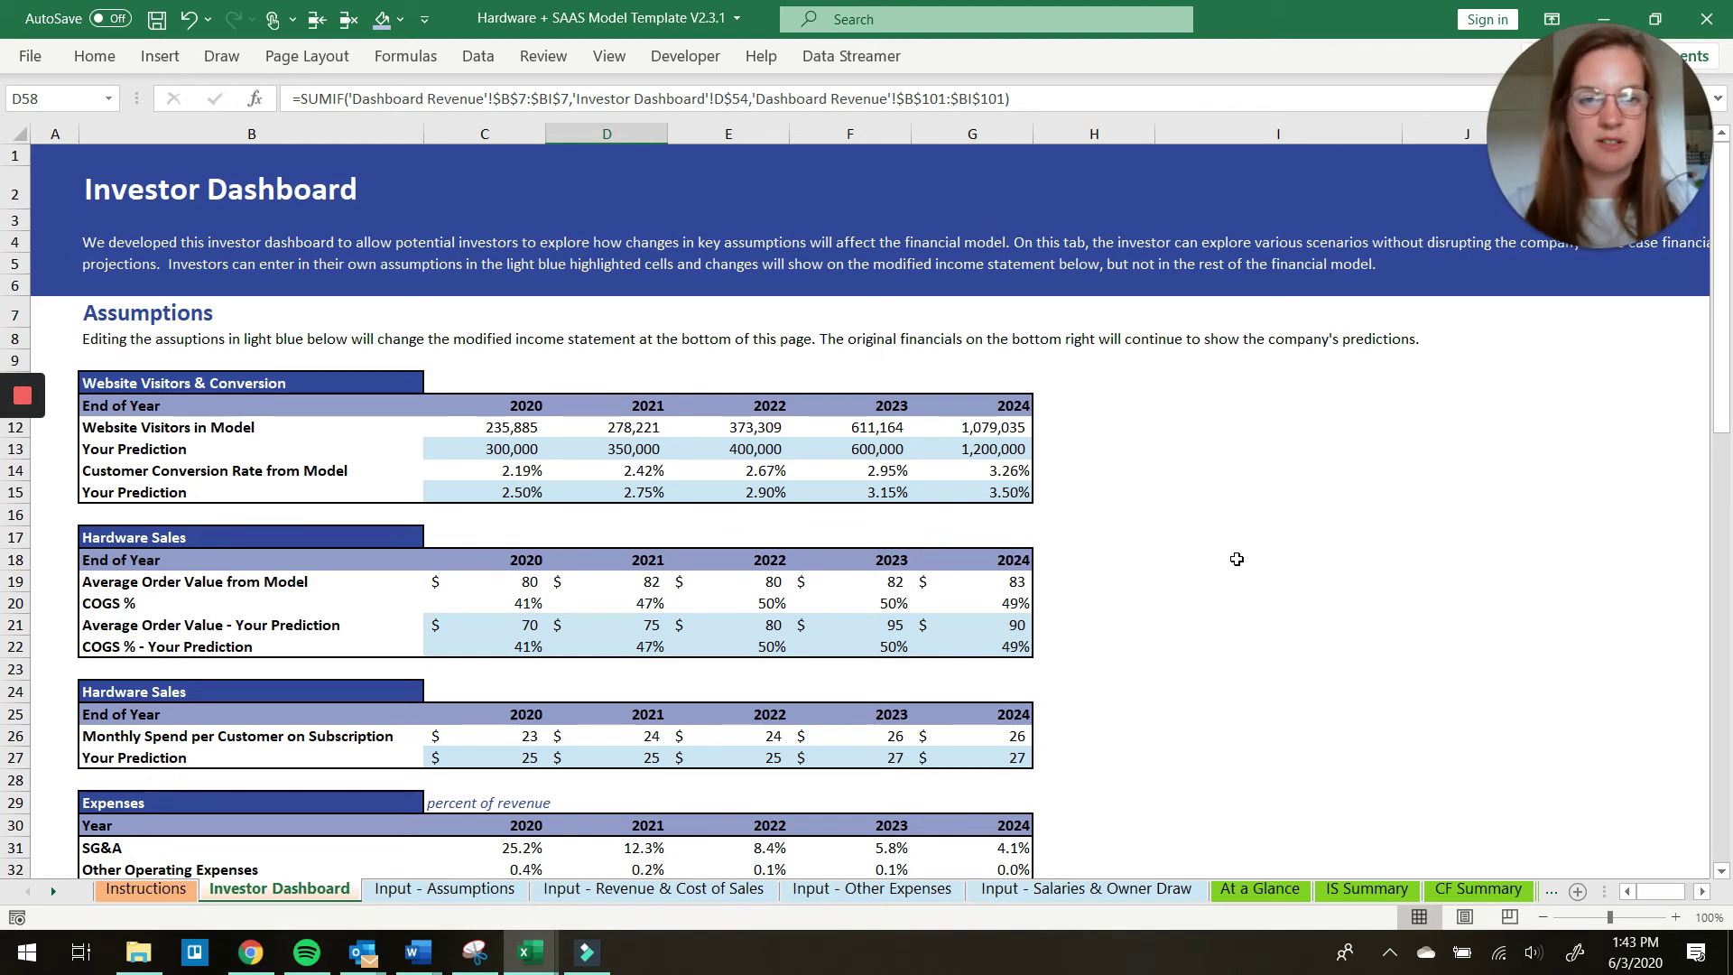
# Scroll the Investor Dashboard assumptions, comparing predicted 2.50%–3.50% conversion rates against the model's 2.19%–3.26%
pyautogui.scroll(-16, 1236, 559)
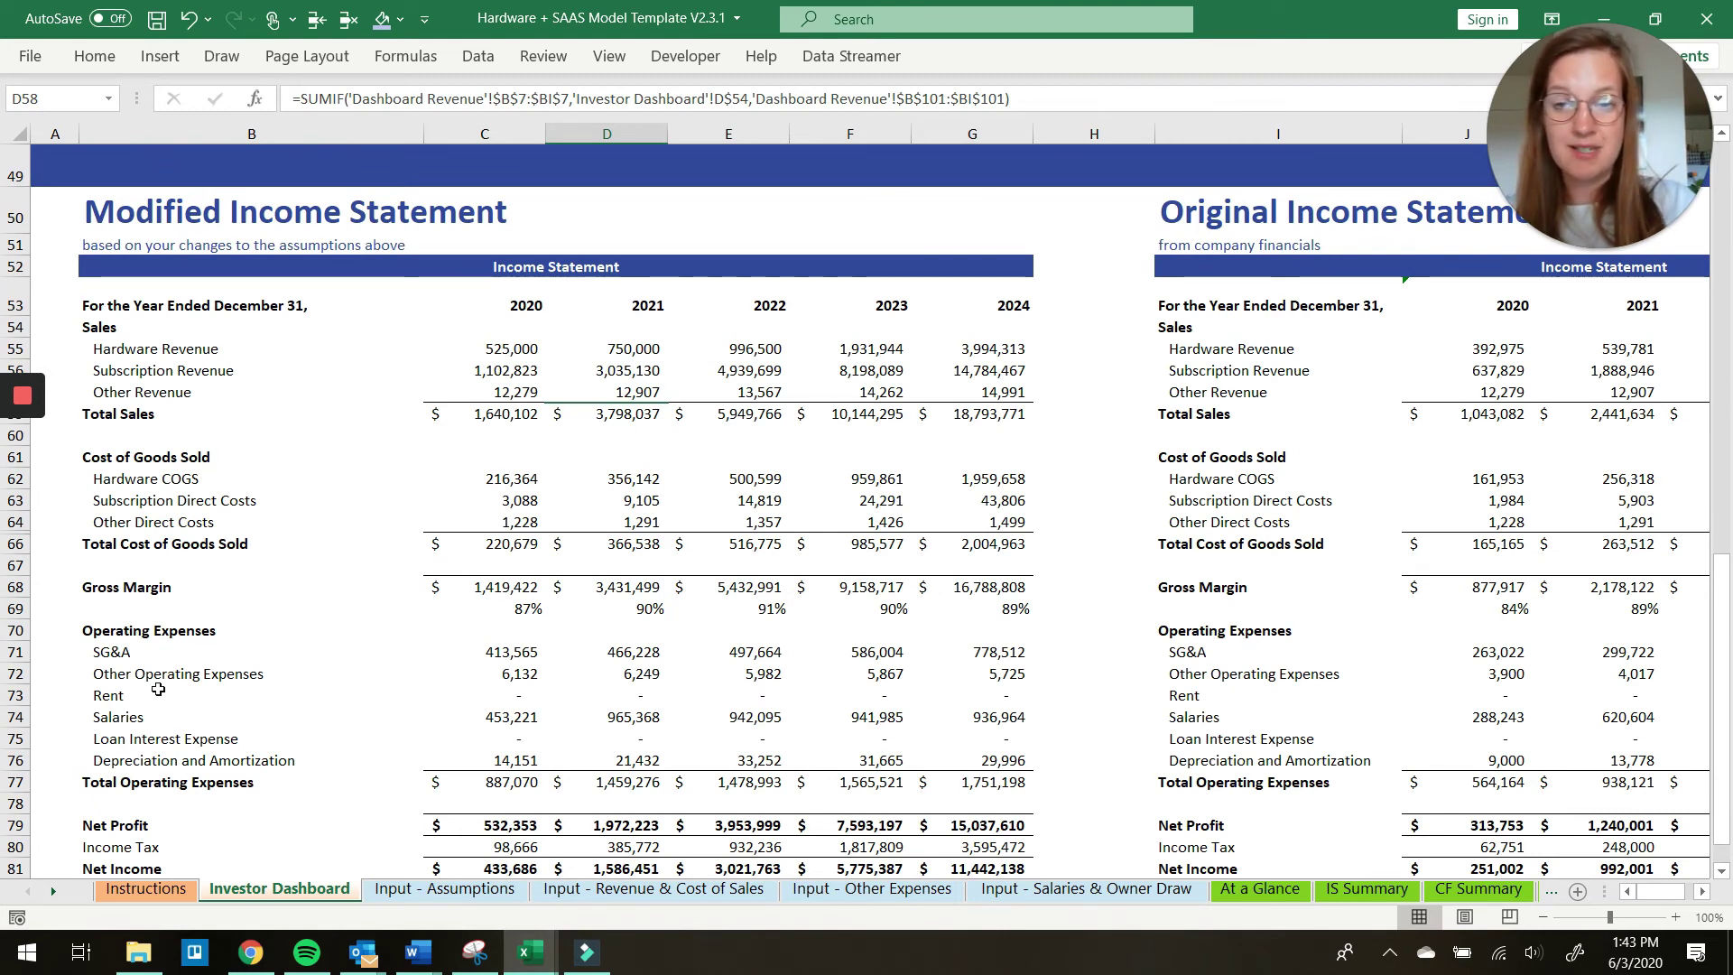
pyautogui.scroll(16, 158, 688)
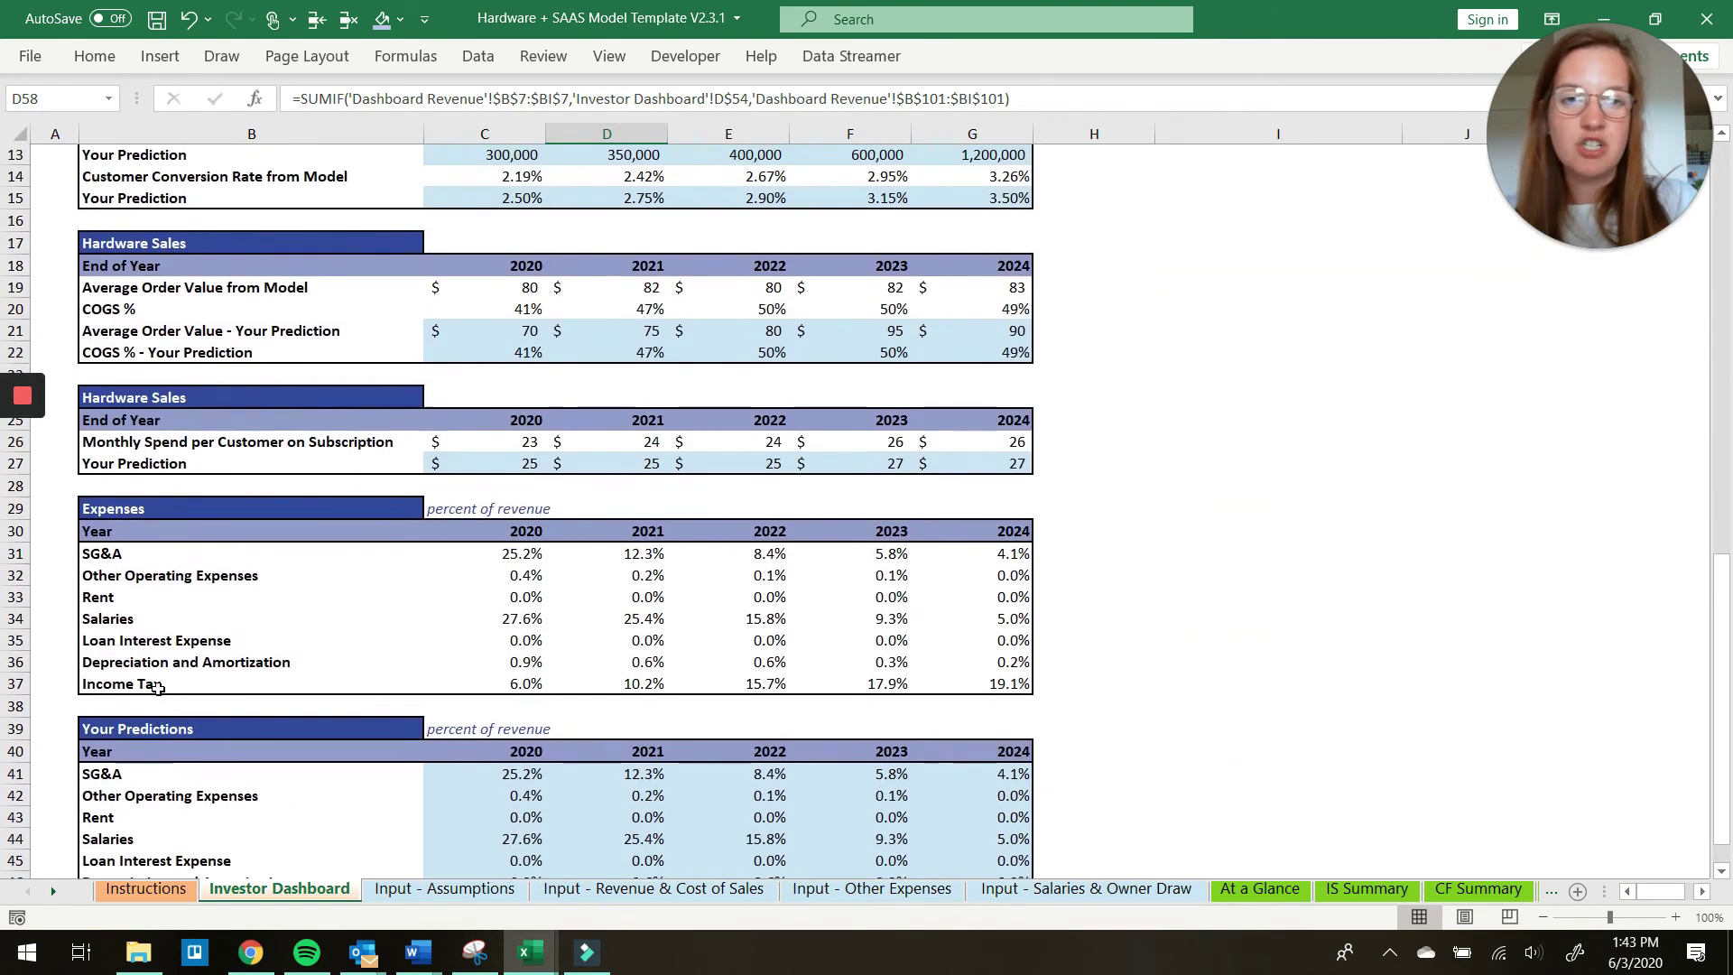
pyautogui.scroll(-1, 158, 689)
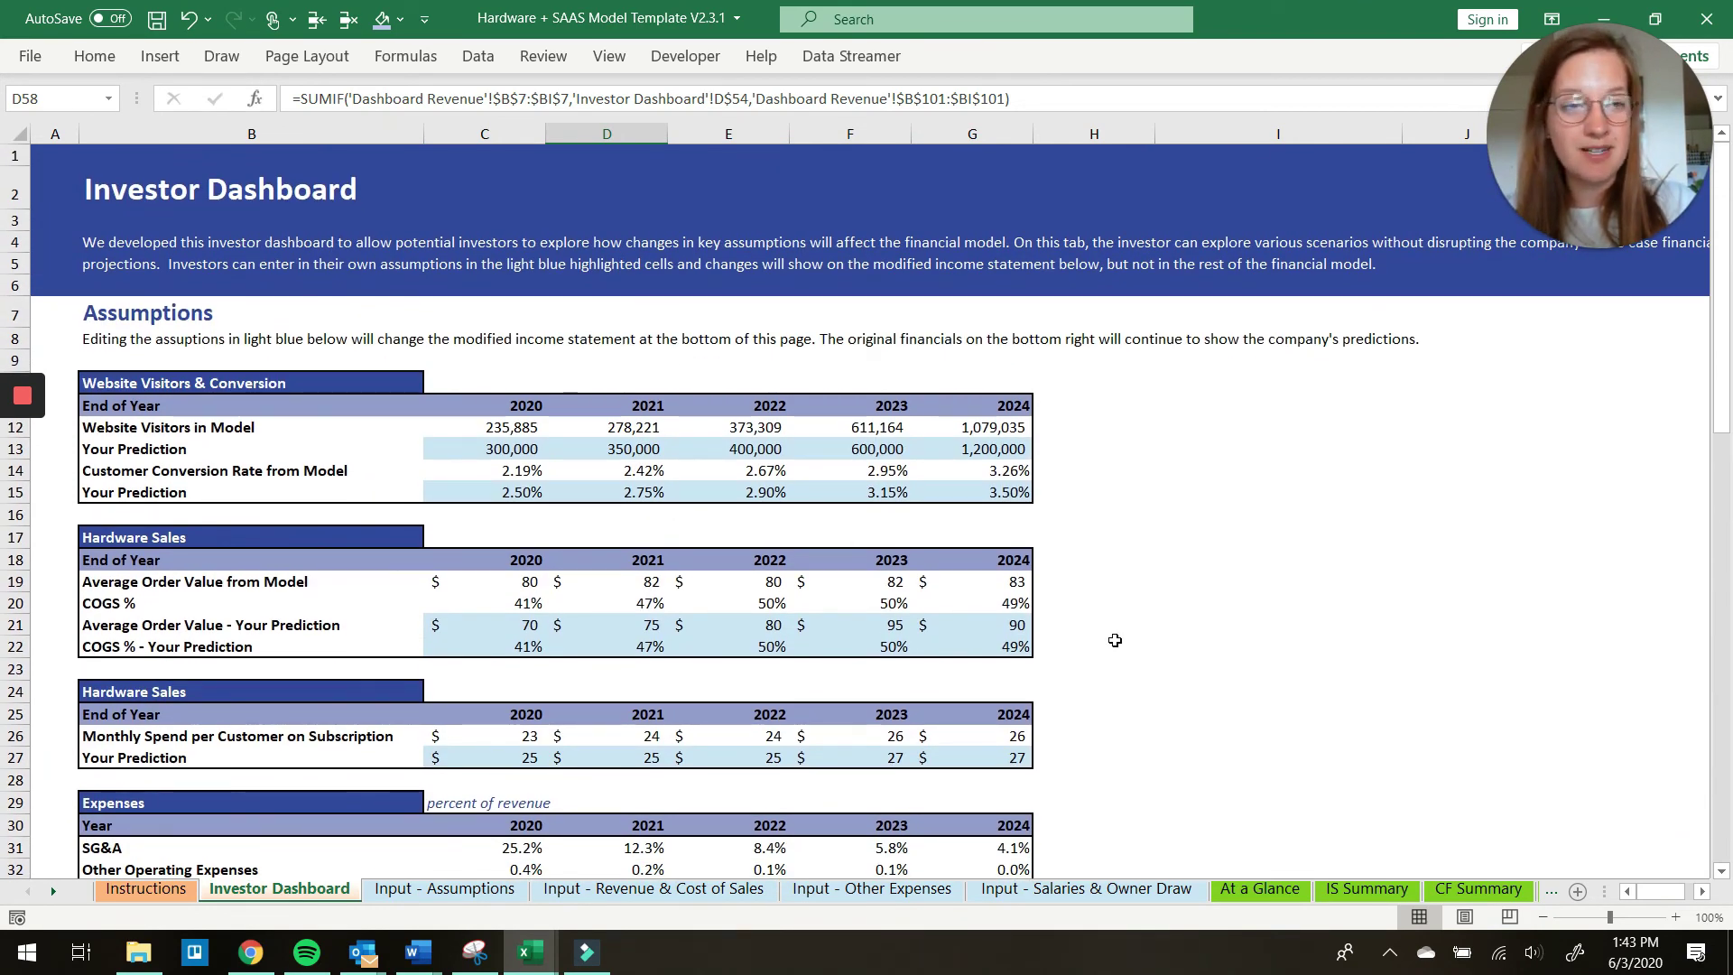
pyautogui.scroll(-1, 1115, 640)
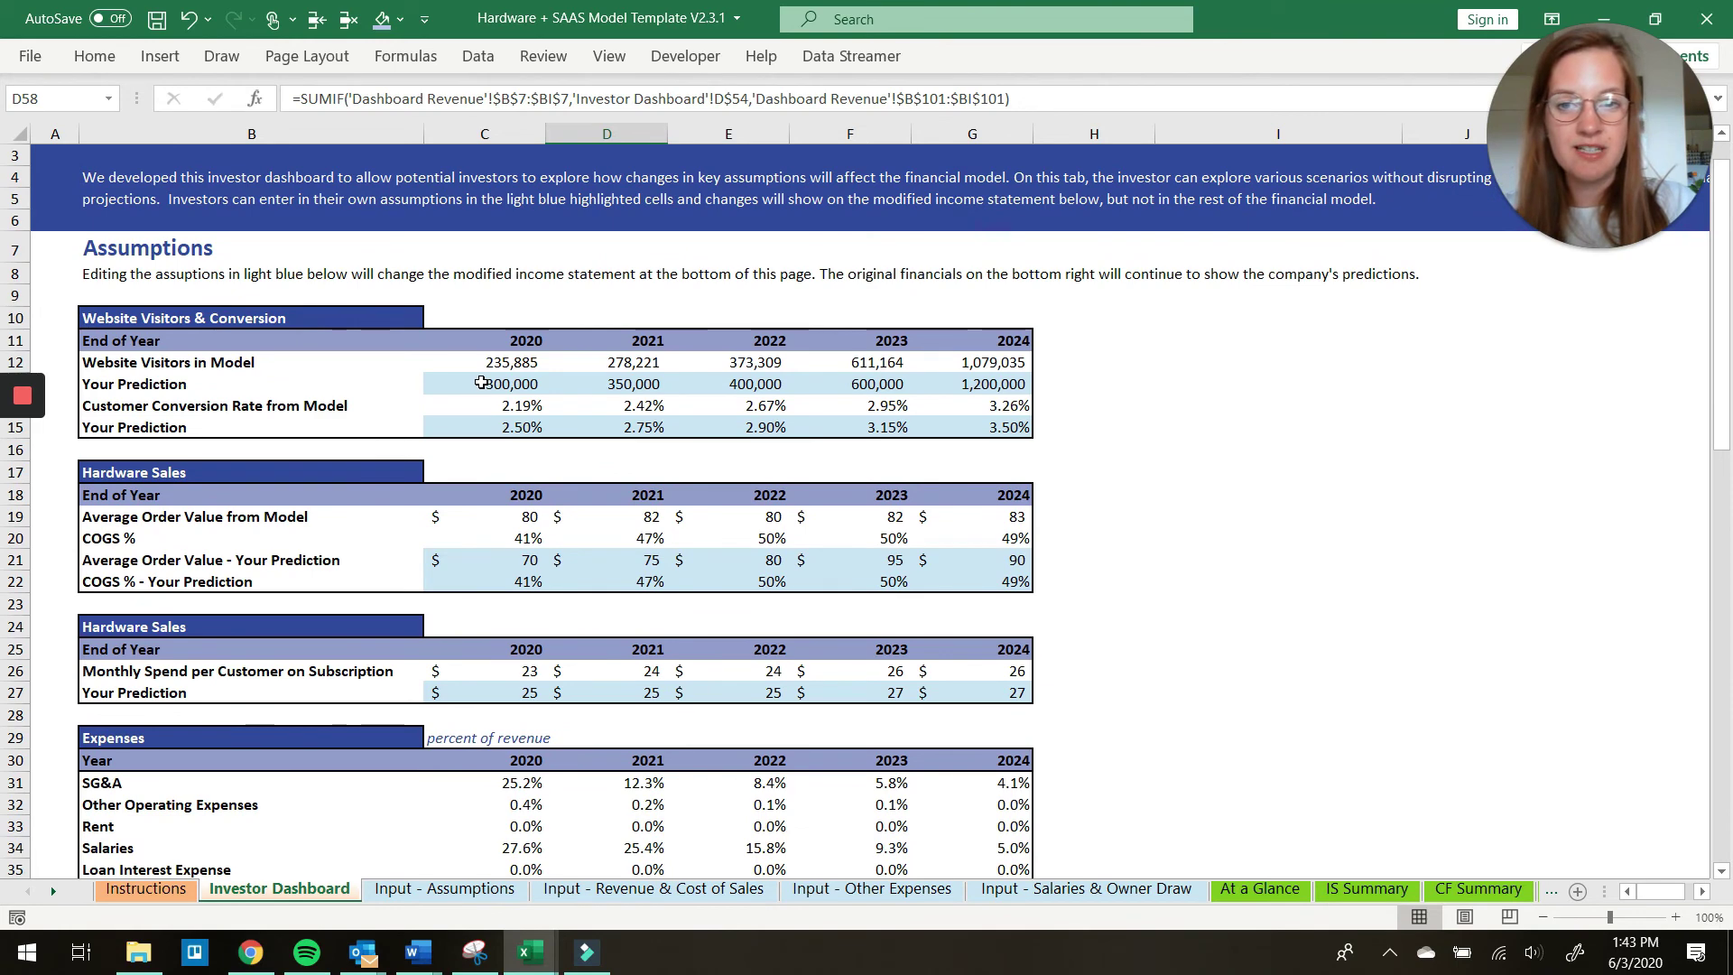
pyautogui.scroll(-16, 481, 382)
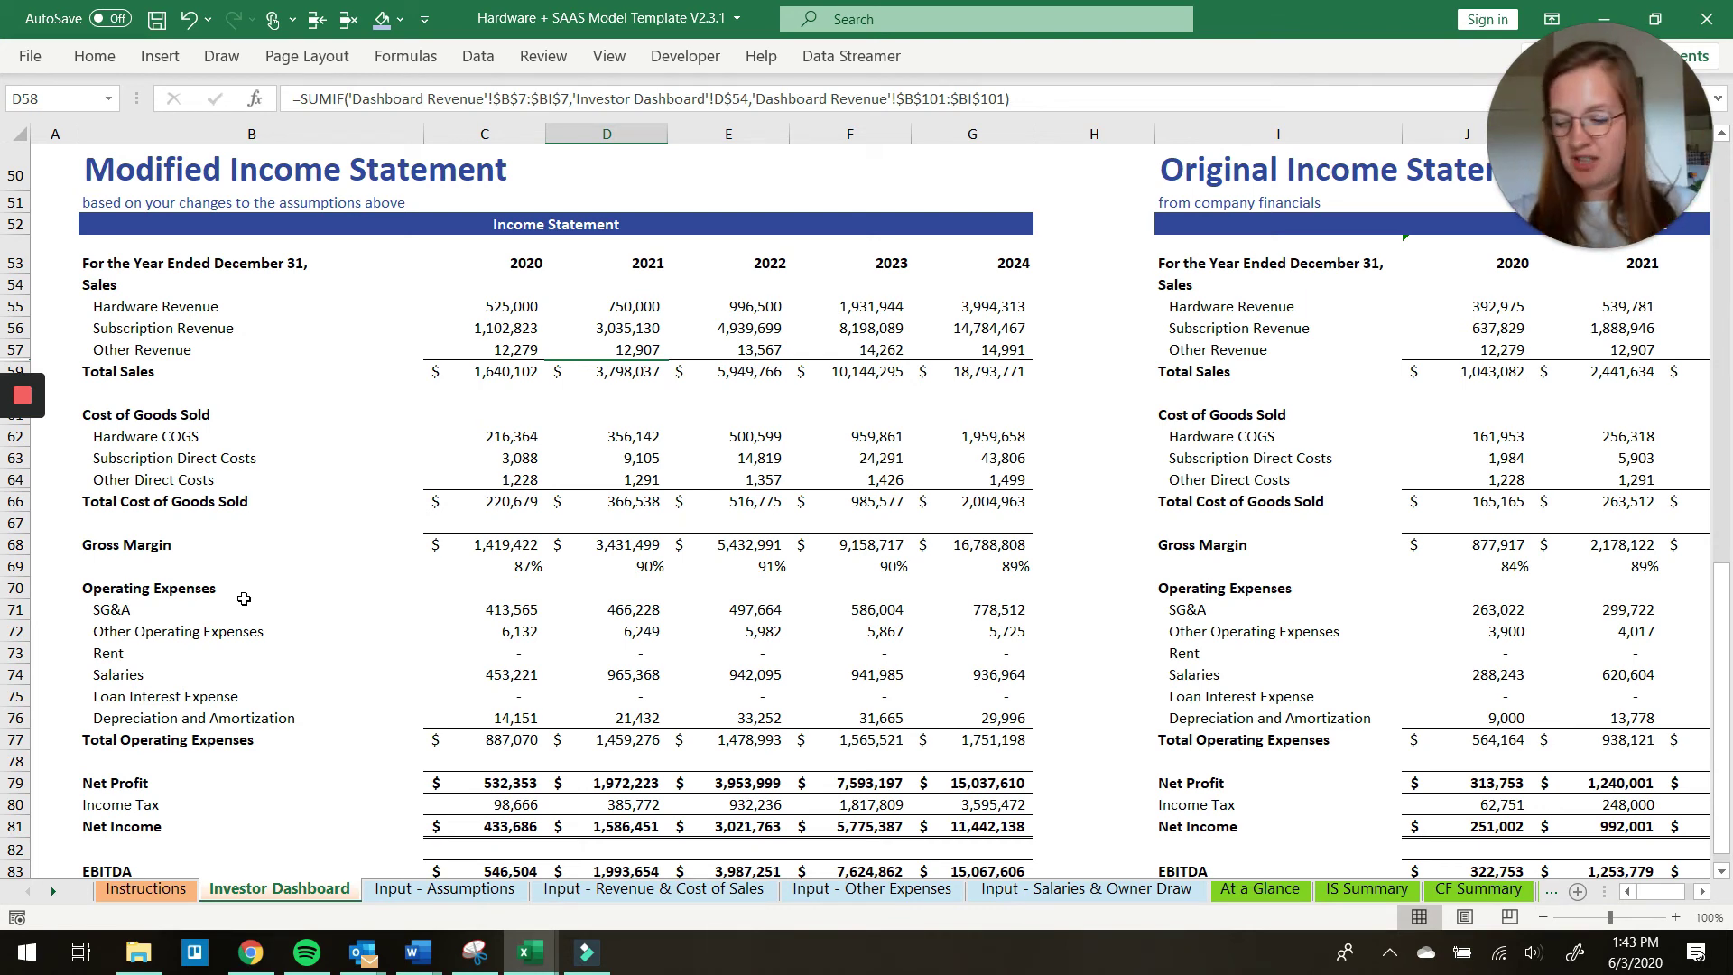
pyautogui.scroll(16, 734, 457)
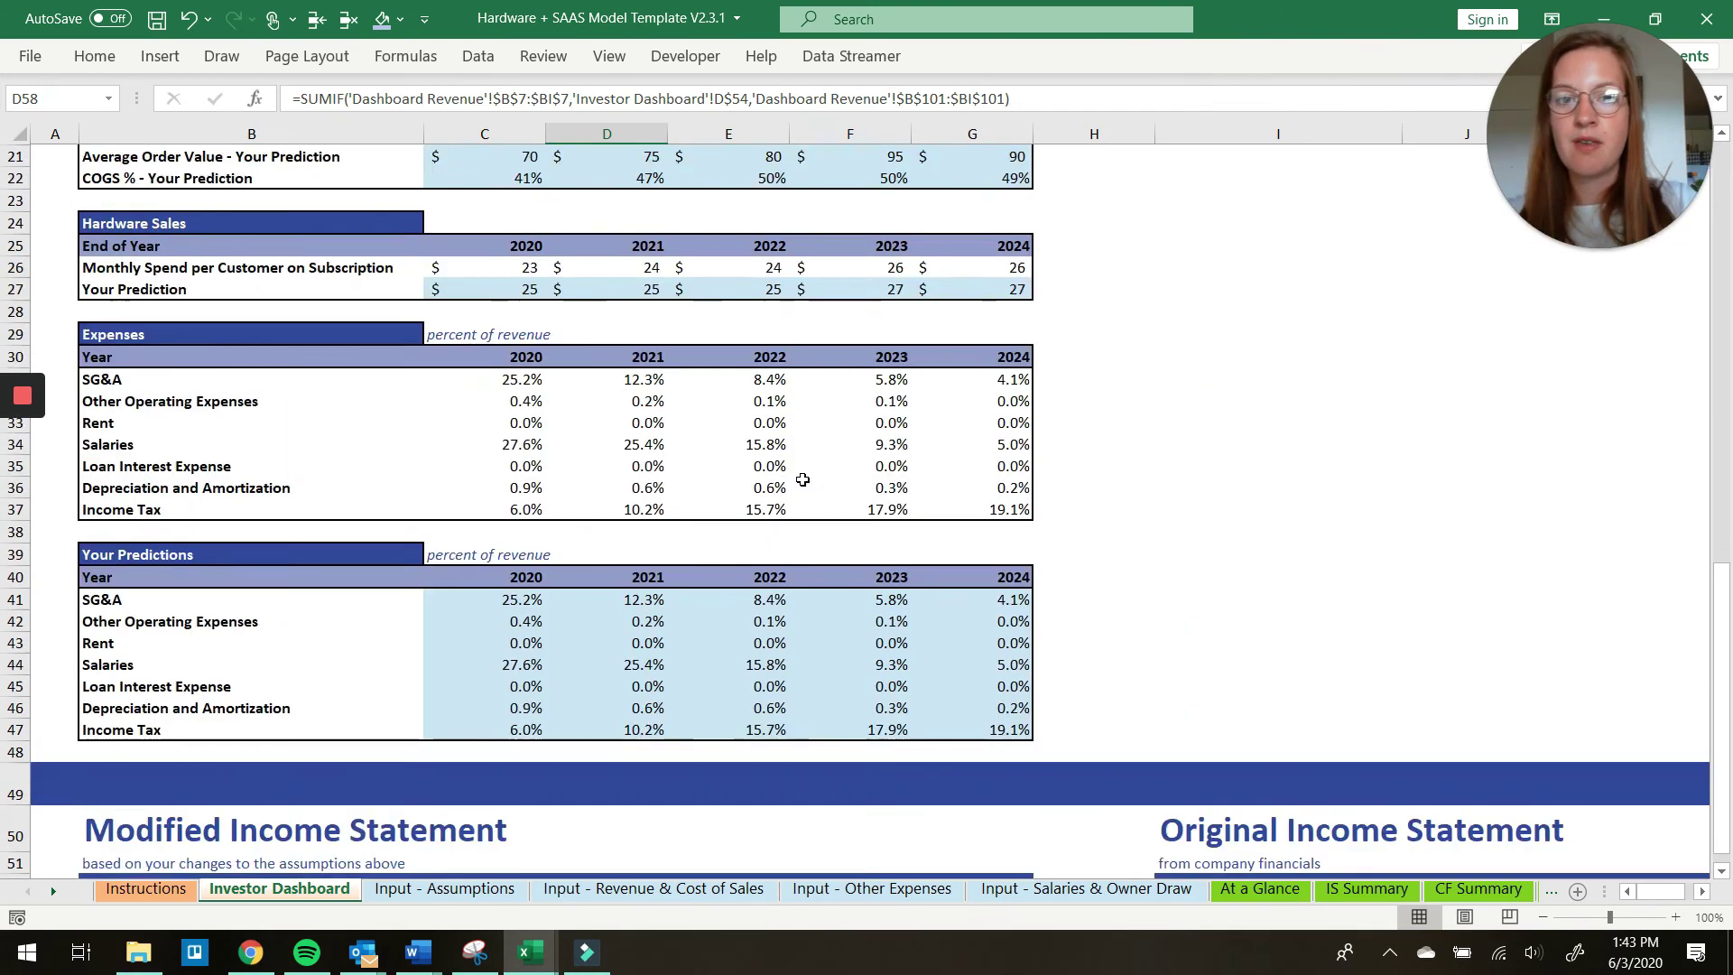
pyautogui.scroll(-1, 802, 479)
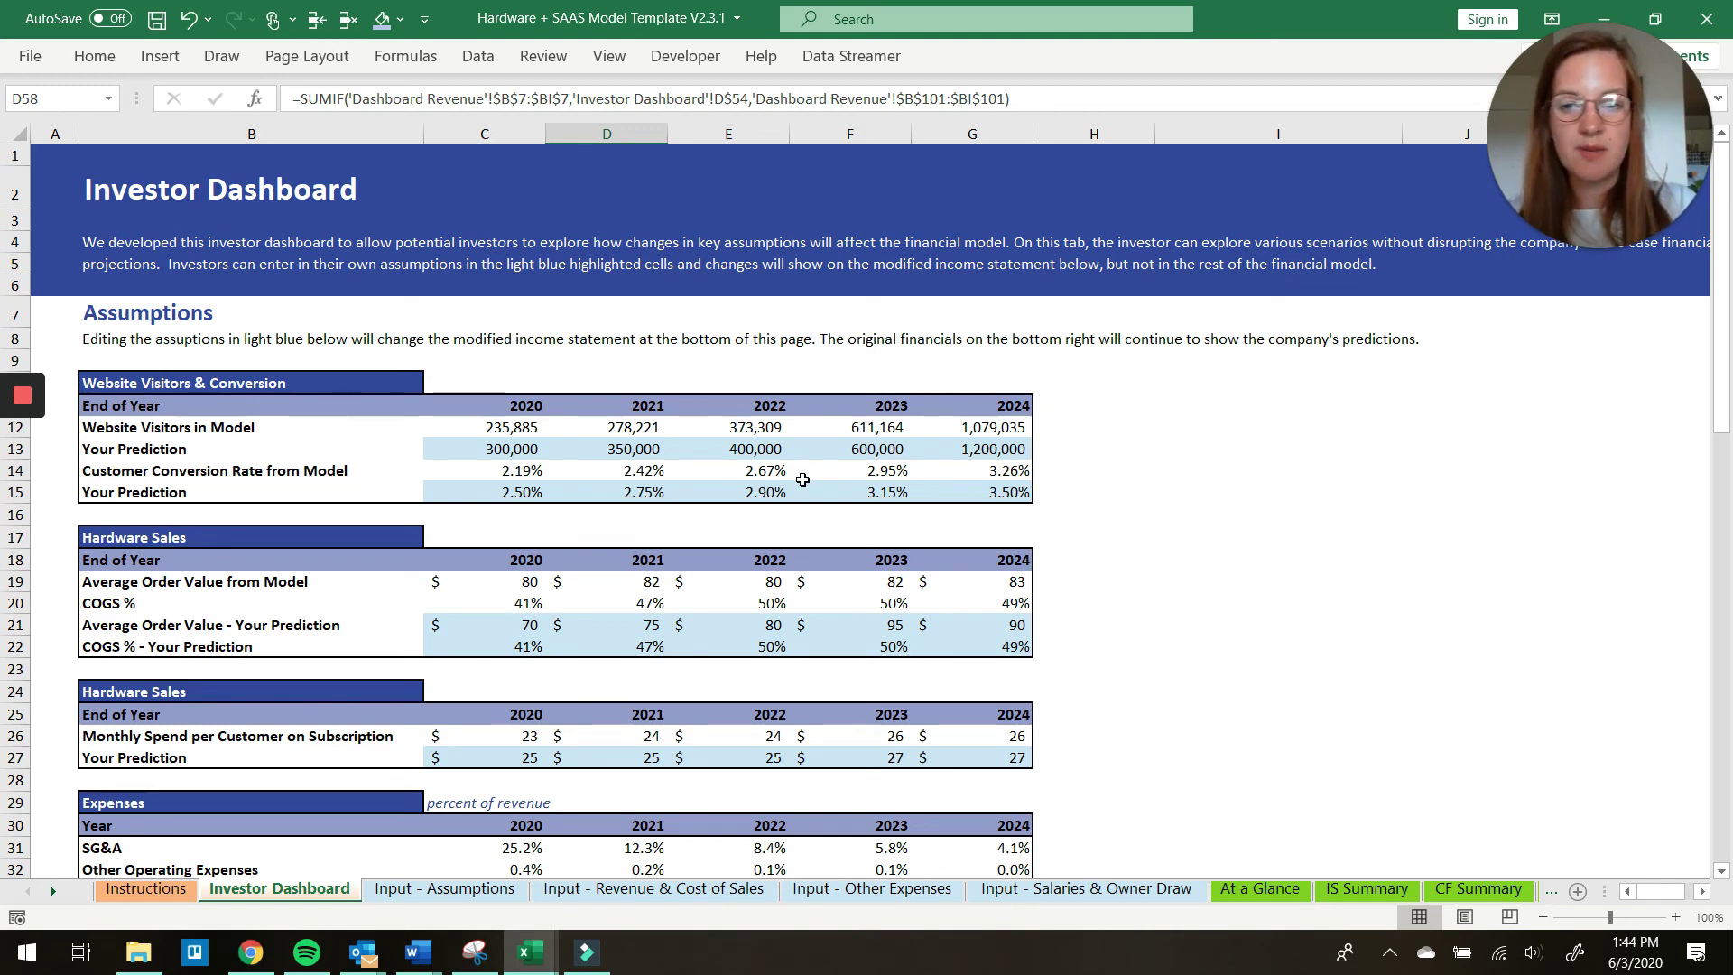
# Return to Input - Assumptions showing the $145,500 initial investment and the three investor rounds
pyautogui.click(444, 890)
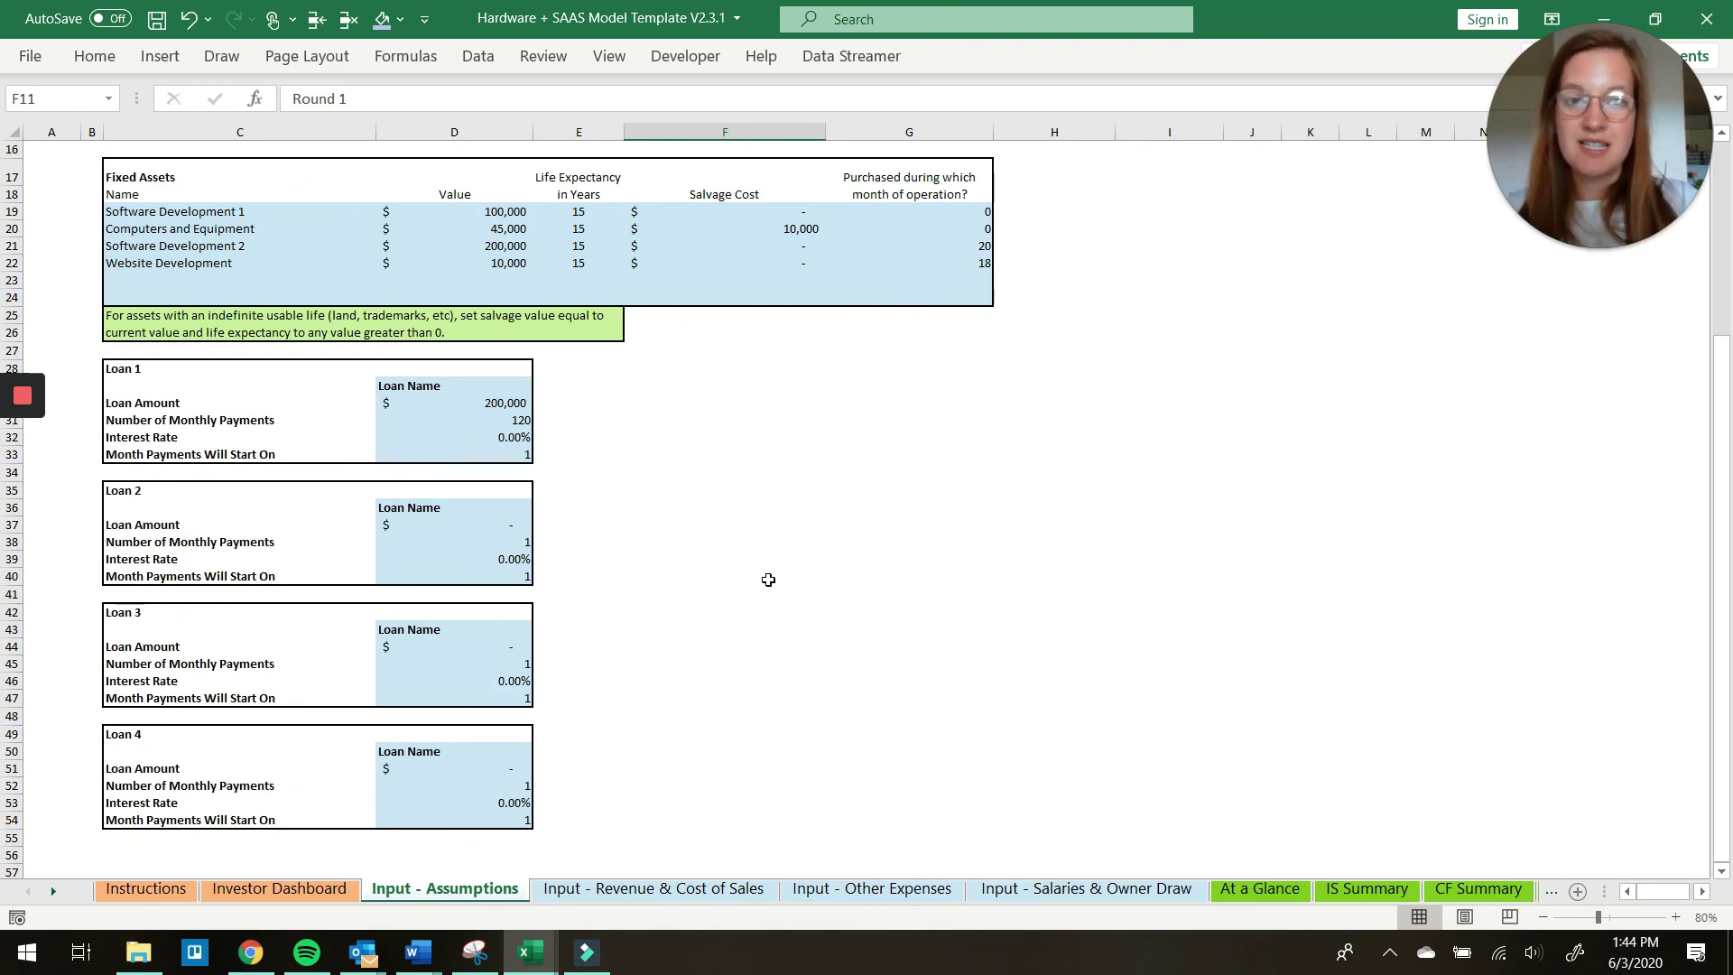
pyautogui.scroll(5, 768, 580)
pyautogui.scroll(-1, 768, 579)
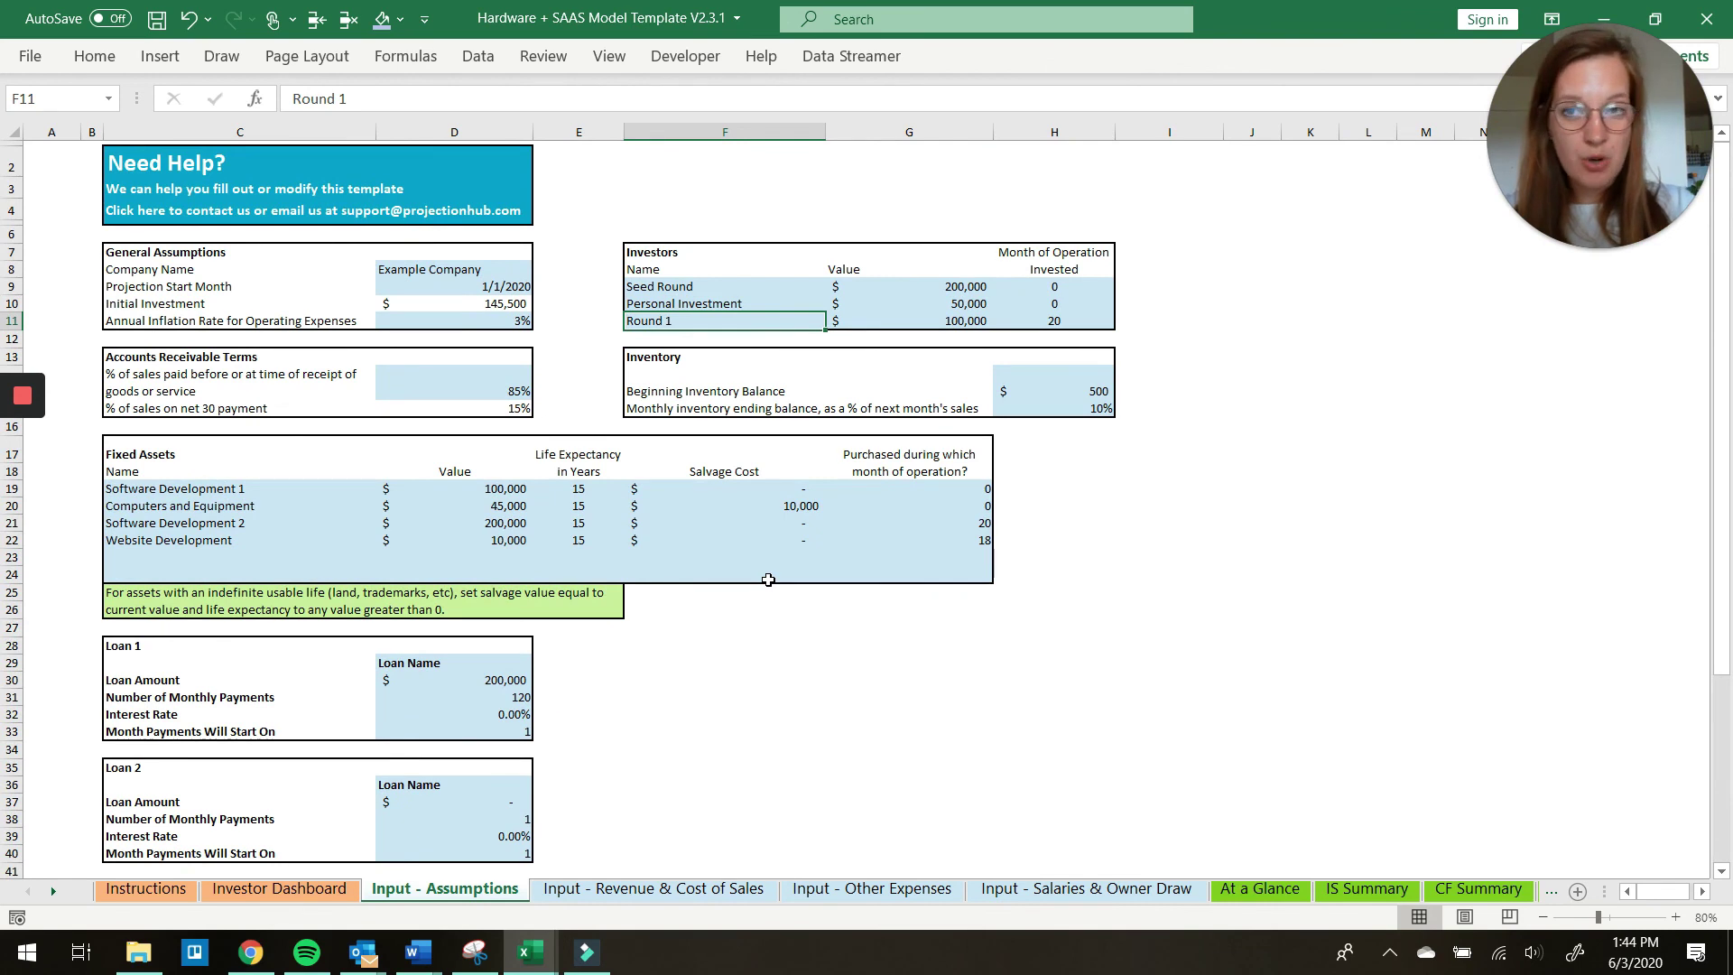